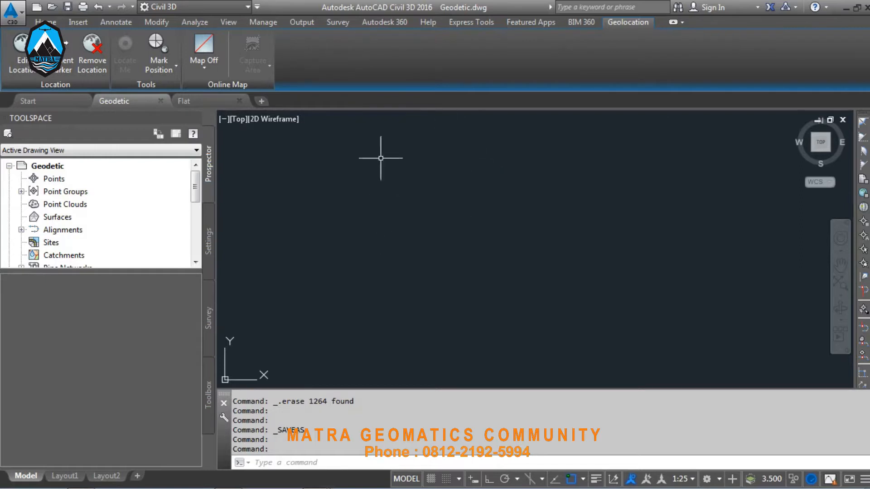
Look at the Flat drawing and return to the Geodetic drawing.
{"action": "left_click", "coordinate": [207, 102]}
{"action": "left_click", "coordinate": [145, 100]}
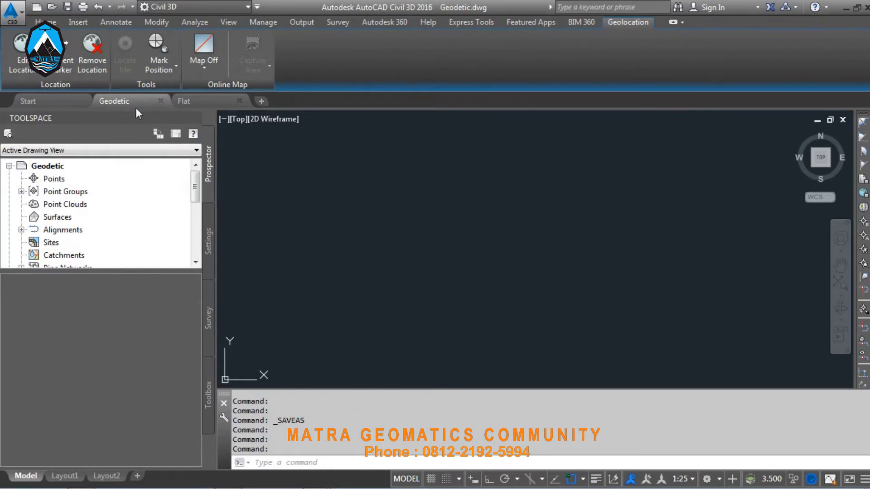
{"action": "left_click", "coordinate": [198, 97]}
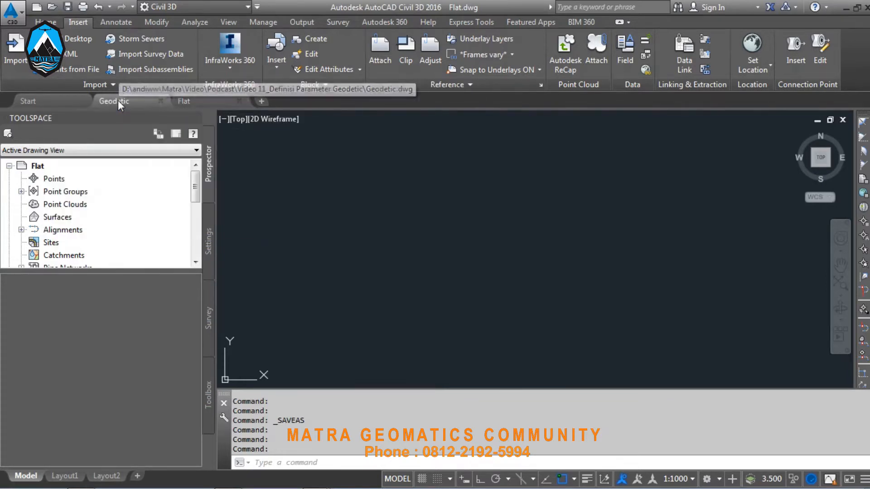
{"action": "left_click", "coordinate": [118, 102]}
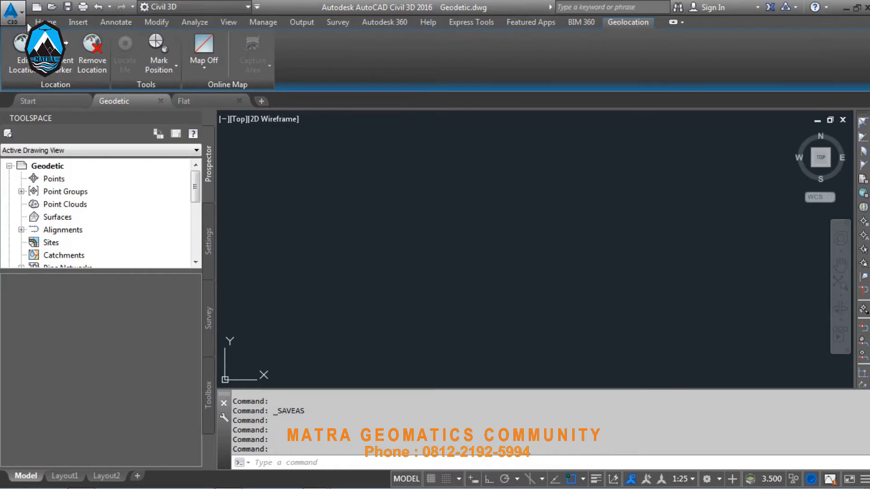
Review the units, zone categories and coordinate system in the Geodetic drawing's settings through the drawing utilities, and accept the dialog.
{"action": "left_click", "coordinate": [18, 14]}
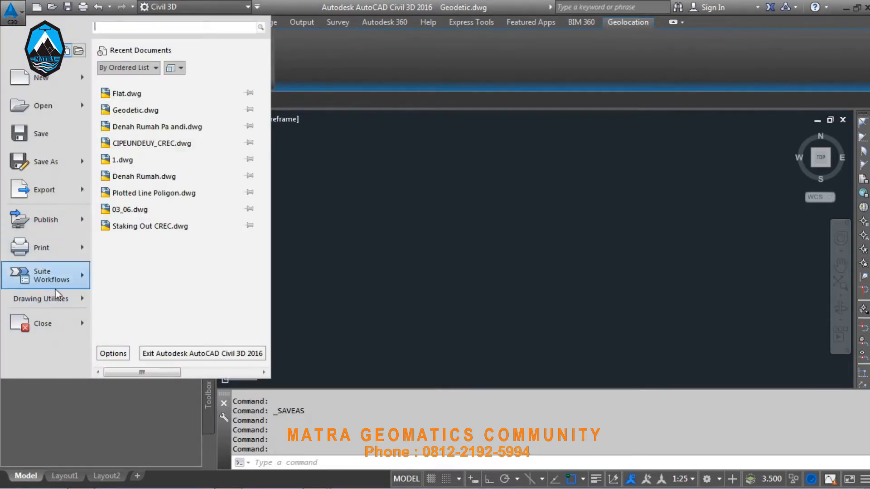
{"action": "left_click", "coordinate": [56, 303]}
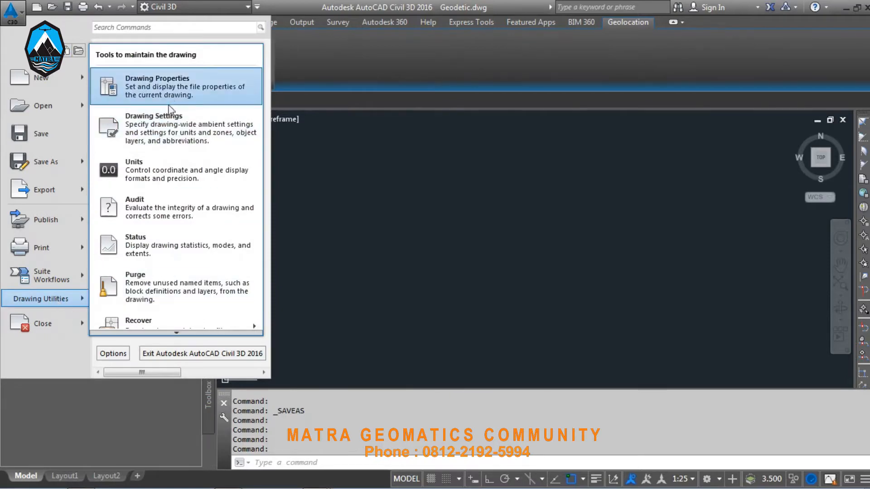
{"action": "left_click", "coordinate": [163, 119]}
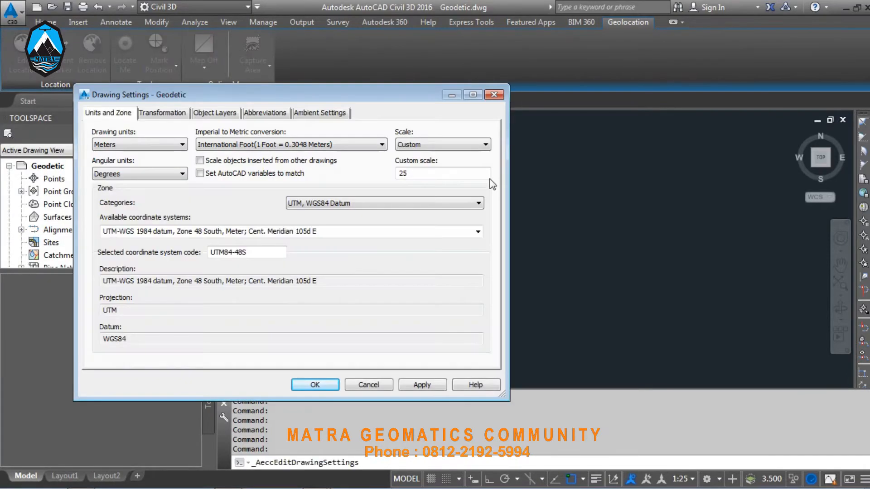
{"action": "left_click", "coordinate": [336, 205]}
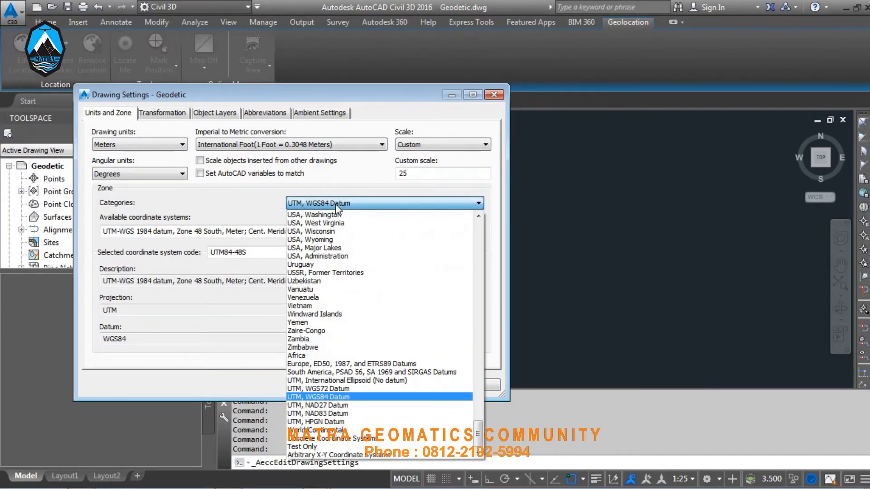
{"action": "left_click", "coordinate": [248, 217]}
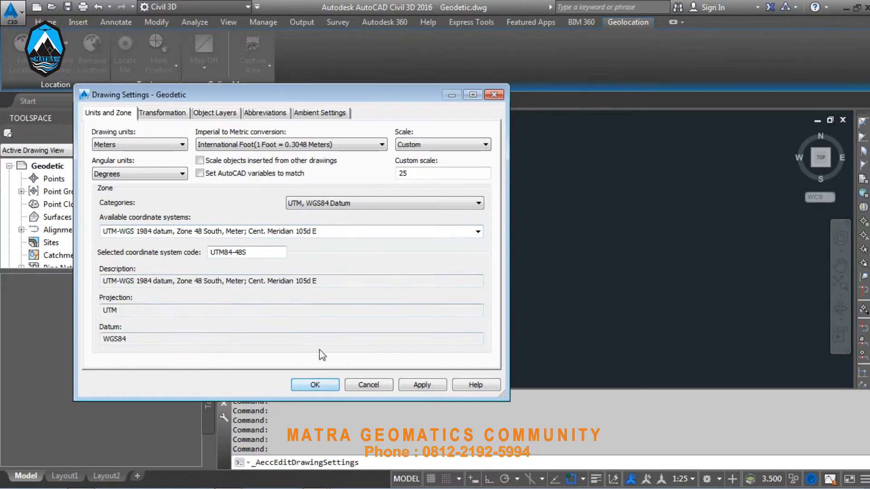
{"action": "left_click", "coordinate": [352, 202]}
{"action": "left_click", "coordinate": [353, 205]}
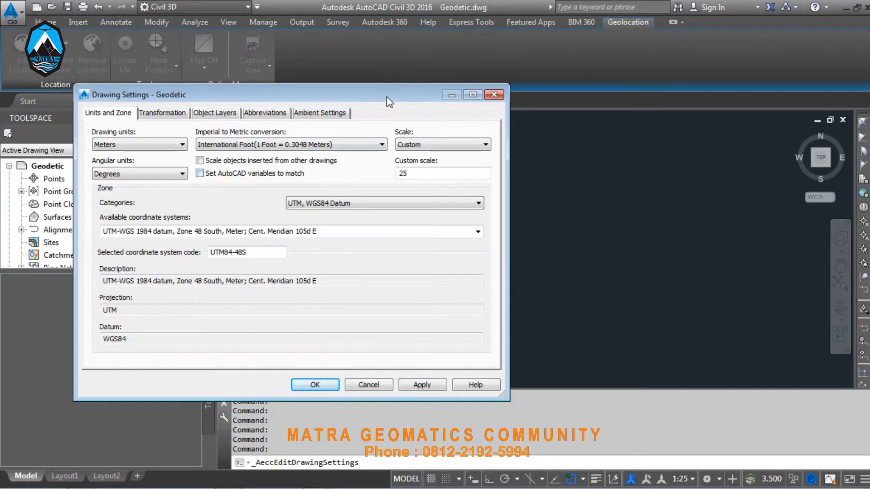
{"action": "left_click_drag", "start_coordinate": [387, 96], "coordinate": [405, 57]}
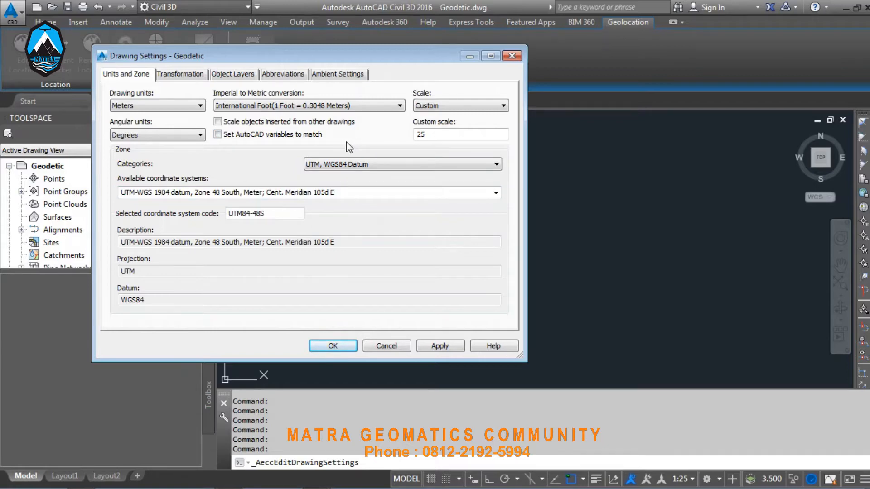
{"action": "mouse_move", "coordinate": [272, 57]}
{"action": "left_mouse_down"}
{"action": "mouse_move", "coordinate": [235, 58]}
{"action": "mouse_move", "coordinate": [293, 62]}
{"action": "left_mouse_up"}
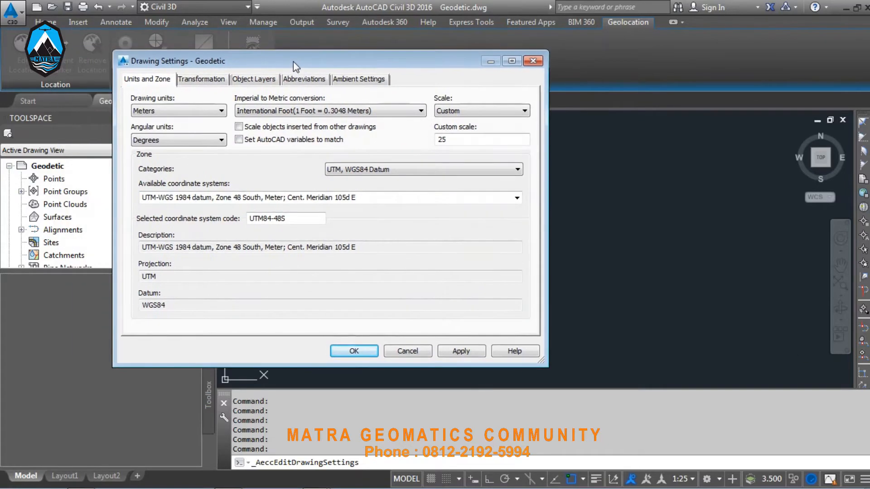
{"action": "left_click", "coordinate": [361, 352]}
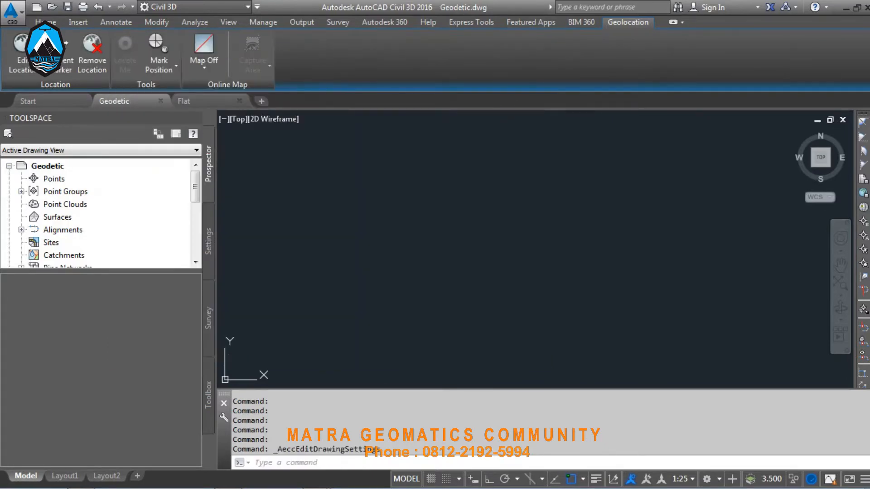
Reopen the drawing settings from the Toolspace settings tree, inspect the available zone categories and coordinate systems, and cancel without changes.
{"action": "left_click", "coordinate": [48, 168]}
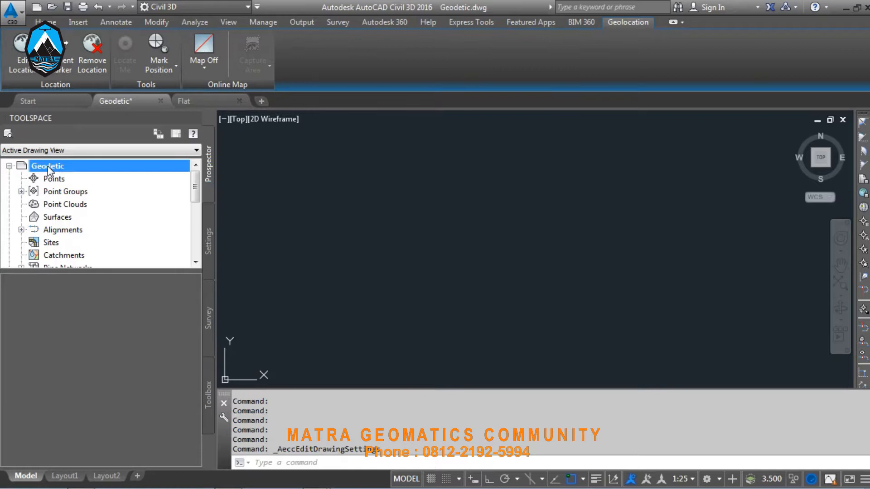
{"action": "left_click", "coordinate": [213, 245]}
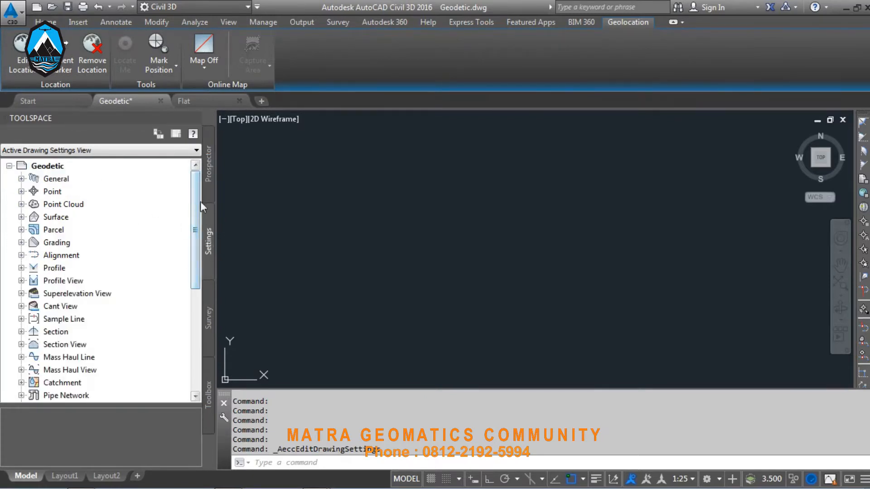
{"action": "right_click", "coordinate": [58, 166]}
{"action": "left_click", "coordinate": [131, 172]}
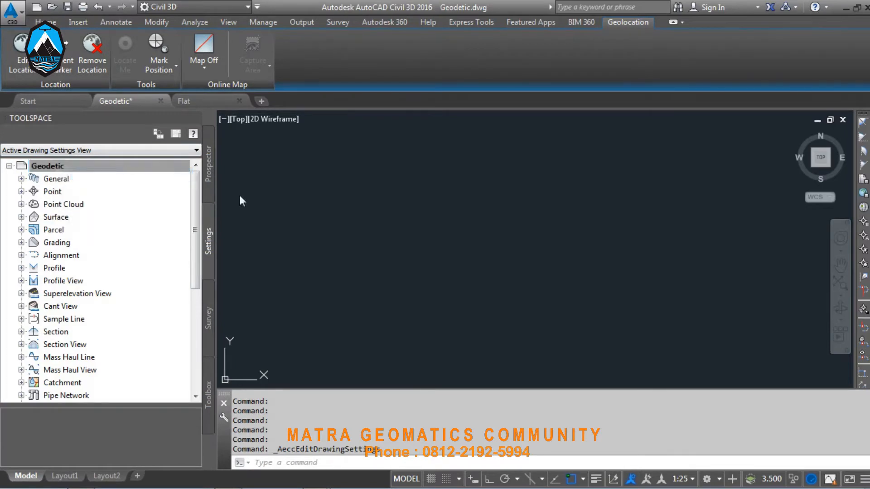
{"action": "left_click", "coordinate": [382, 172]}
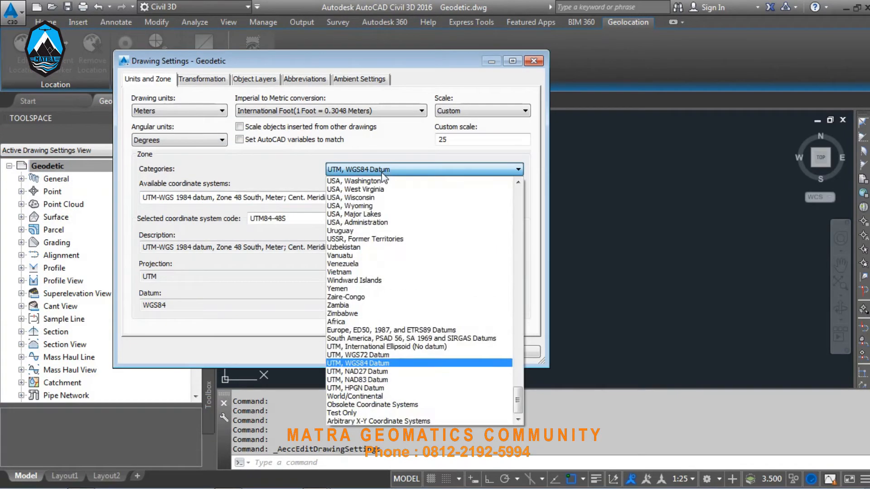
{"action": "left_click", "coordinate": [382, 172]}
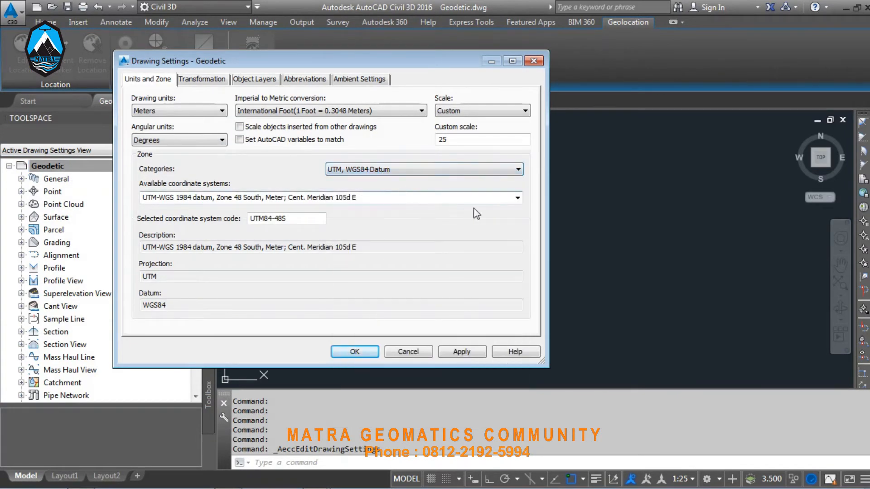
{"action": "left_click", "coordinate": [517, 198]}
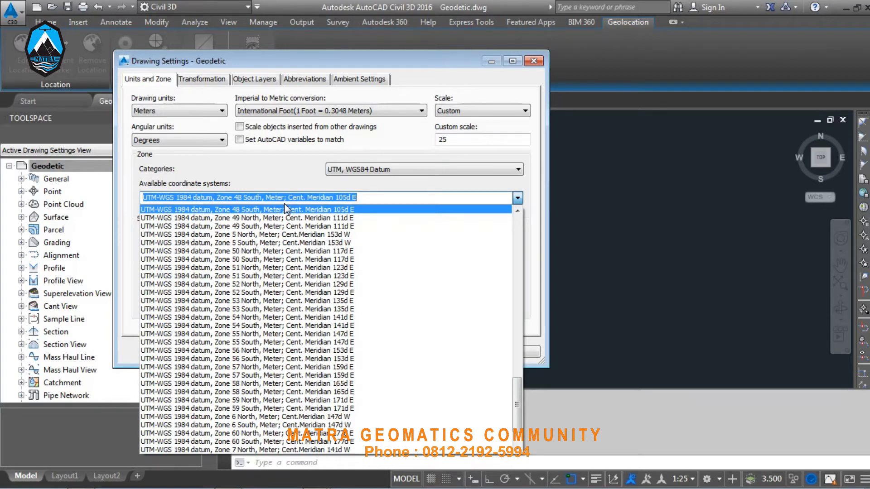
{"action": "left_click", "coordinate": [284, 165]}
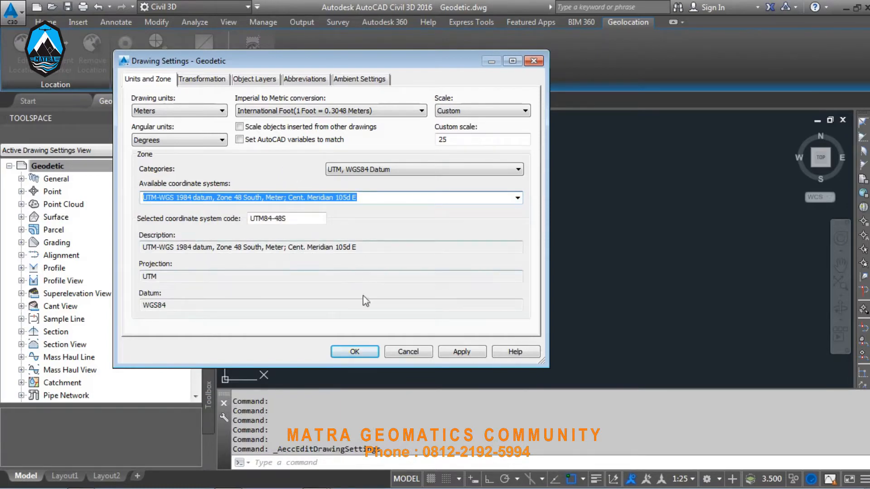
{"action": "left_click", "coordinate": [403, 353]}
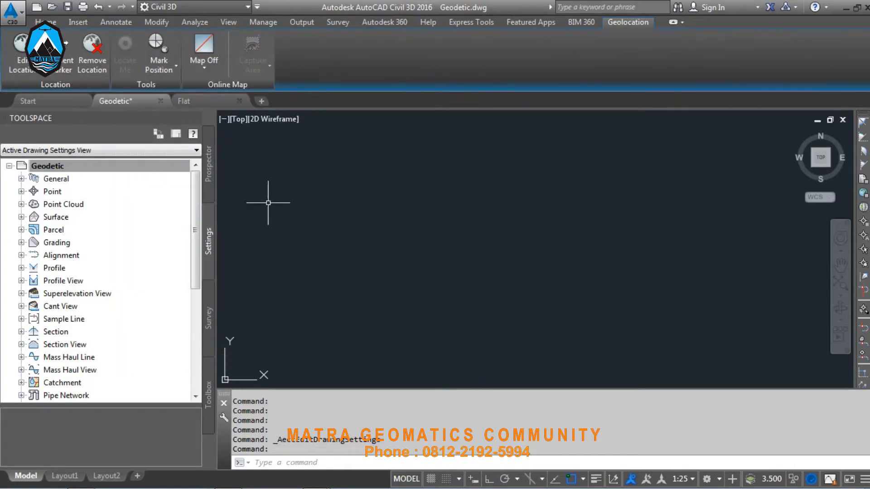
Switch to Windows Explorer and browse drive D to Project 2019, Jatinangor, Jatinangor Session 1, Raw Data.
{"action": "left_click", "coordinate": [82, 481]}
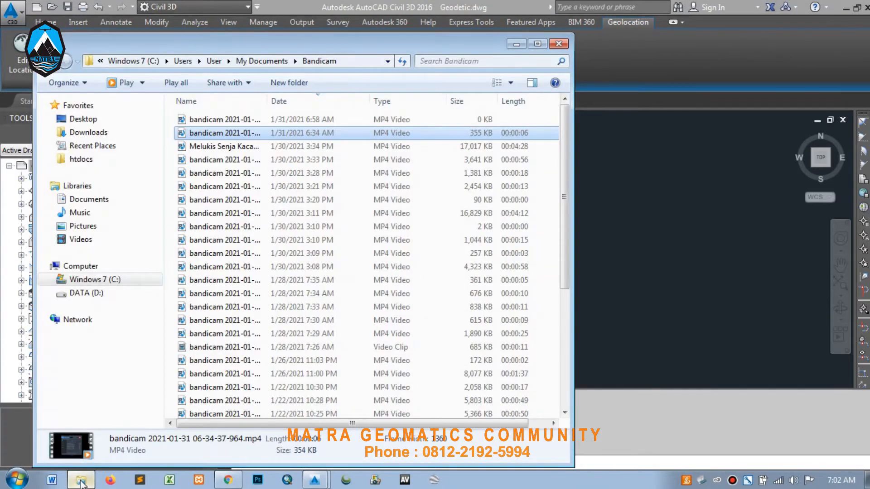
{"action": "left_click", "coordinate": [99, 294]}
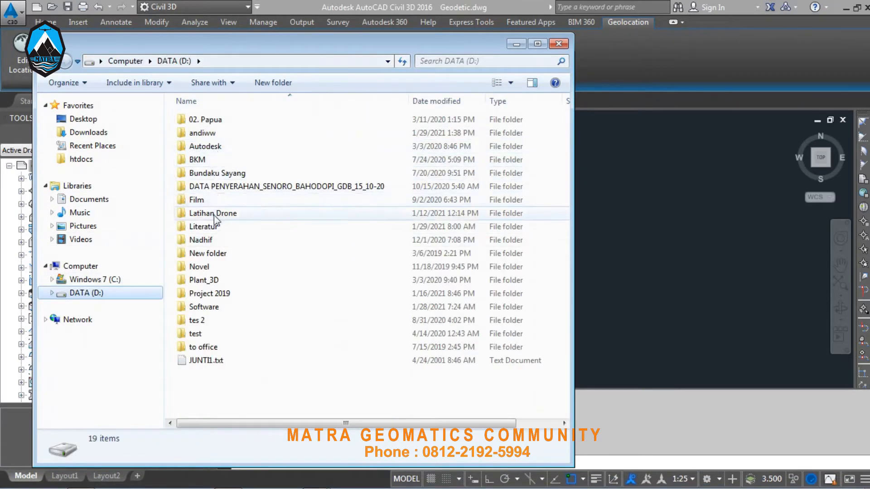
{"action": "double_click", "coordinate": [213, 294]}
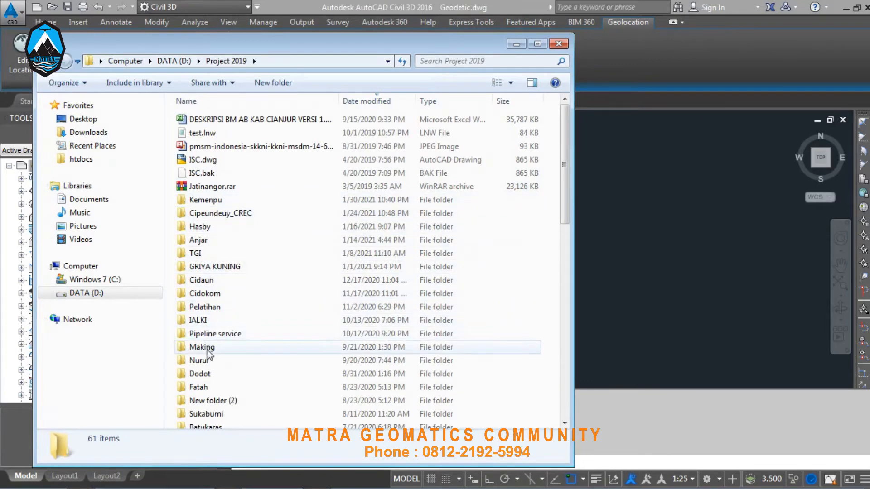
{"action": "left_click", "coordinate": [209, 374]}
{"action": "scroll", "coordinate": [217, 368], "scroll_direction": "down", "scroll_amount": 10}
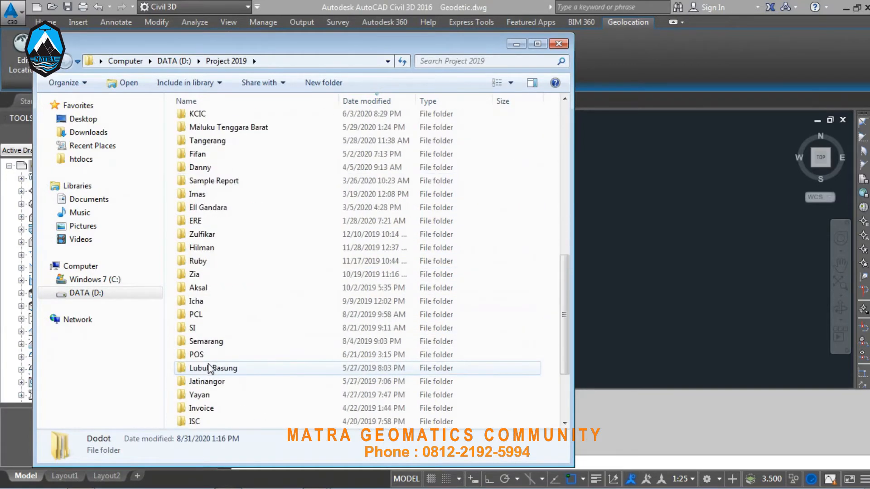
{"action": "scroll", "coordinate": [209, 369], "scroll_direction": "down", "scroll_amount": 3}
{"action": "left_click", "coordinate": [206, 258]}
{"action": "double_click", "coordinate": [208, 275]}
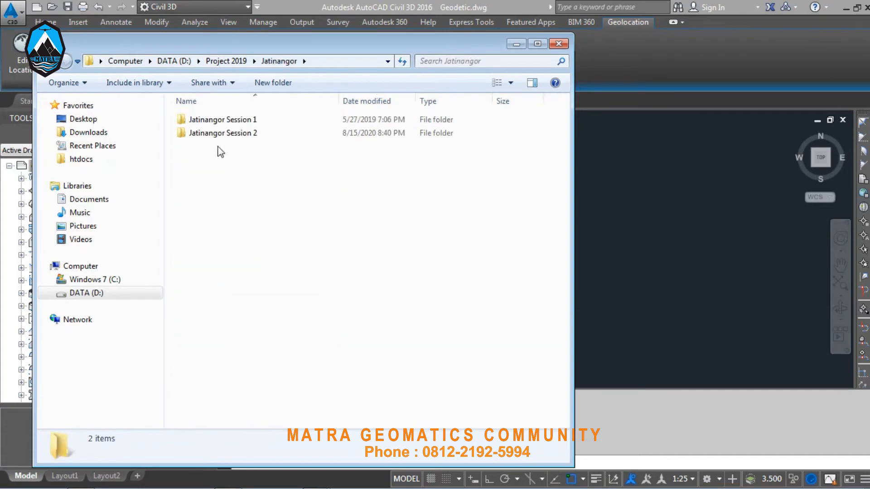
{"action": "double_click", "coordinate": [213, 120]}
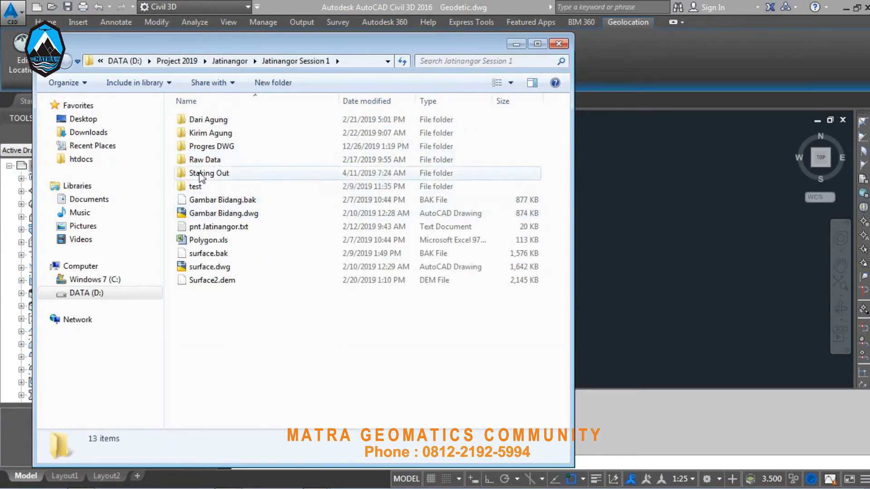
{"action": "double_click", "coordinate": [203, 159]}
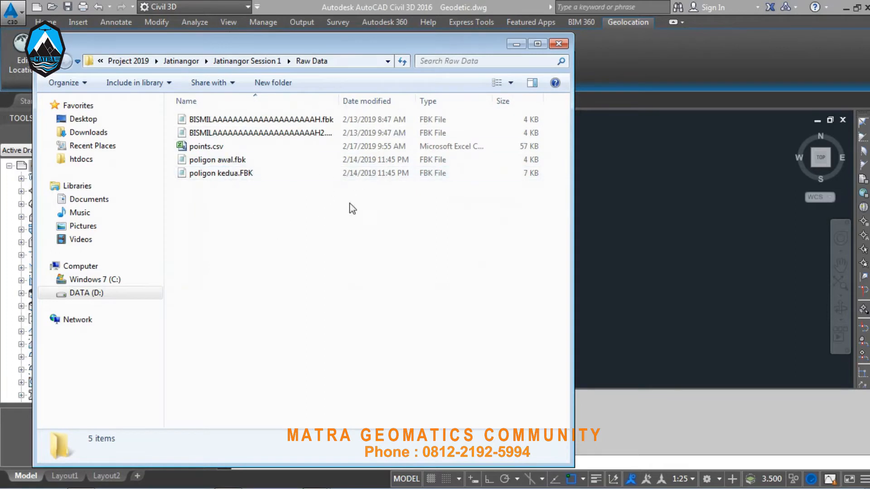
Look over the FBK and CSV files in the Raw Data folder and open points.csv in Excel.
{"action": "left_click", "coordinate": [233, 120]}
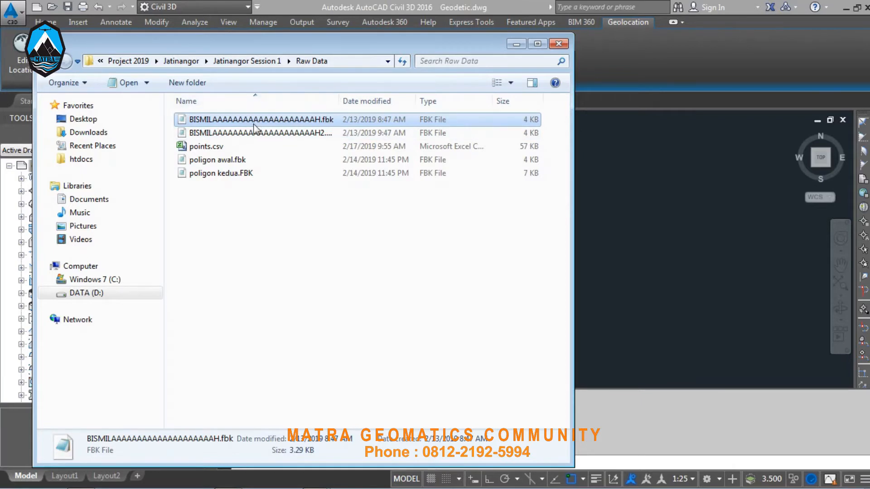
{"action": "left_click", "coordinate": [202, 148]}
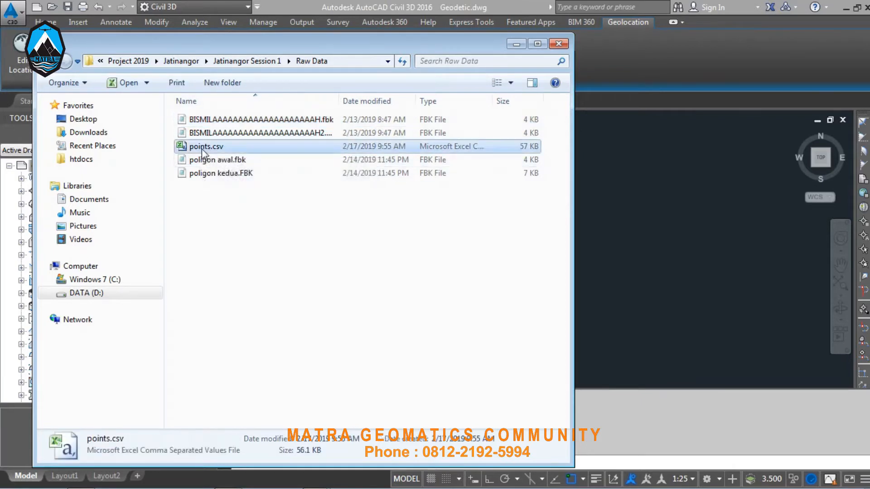
{"action": "left_click", "coordinate": [213, 135]}
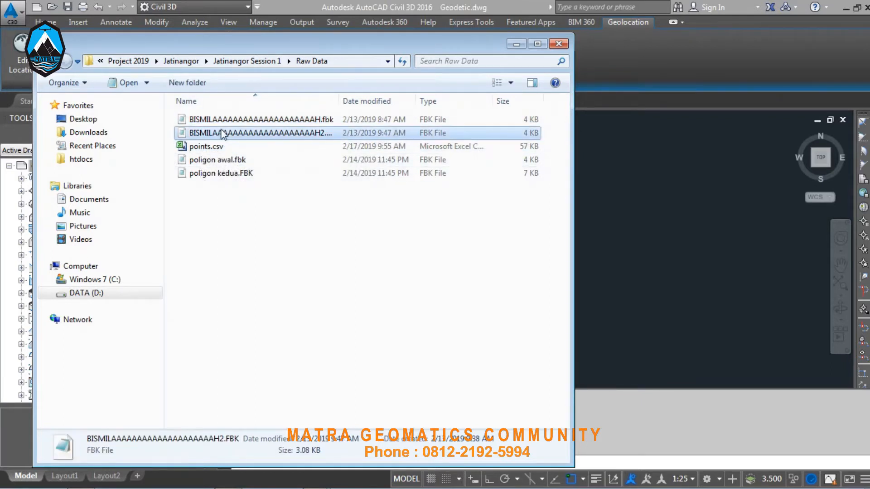
{"action": "left_click", "coordinate": [200, 148]}
{"action": "double_click", "coordinate": [200, 150]}
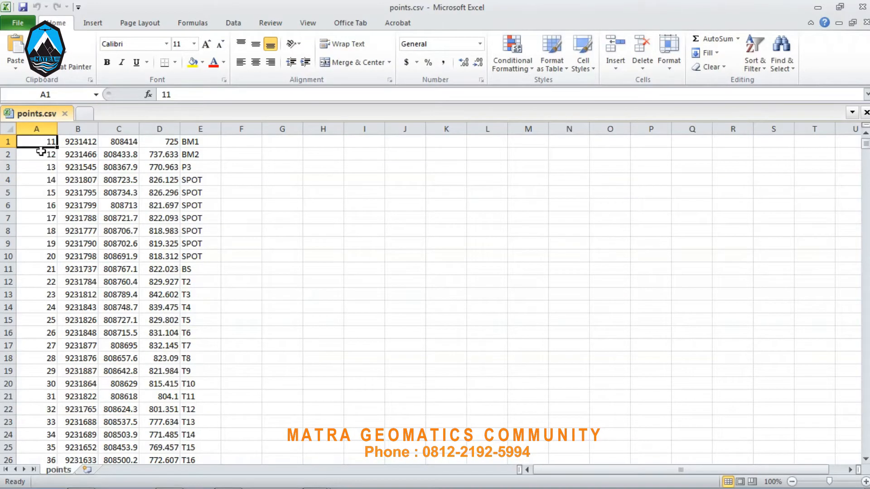
Examine the point number, northing, easting, elevation and description columns in points.csv, and minimize the spreadsheet window.
{"action": "left_click", "coordinate": [43, 156]}
{"action": "left_click", "coordinate": [86, 153]}
{"action": "left_click", "coordinate": [123, 157]}
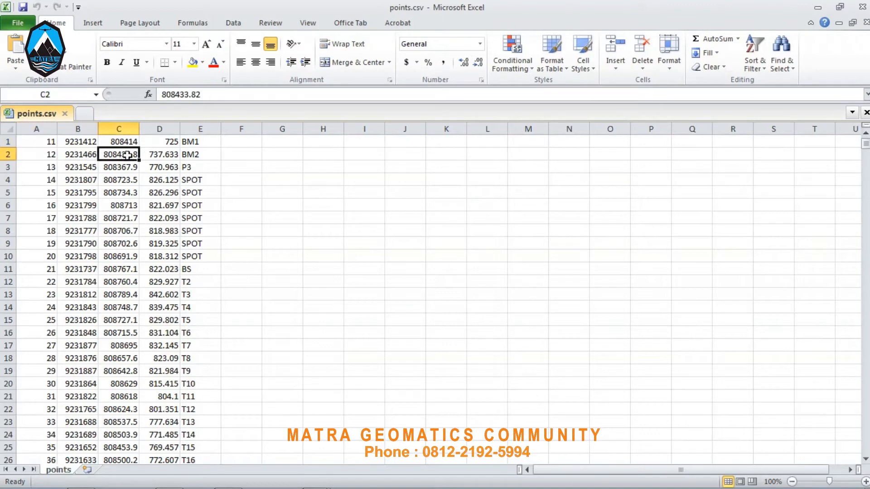
{"action": "left_click", "coordinate": [165, 156]}
{"action": "left_click", "coordinate": [199, 156]}
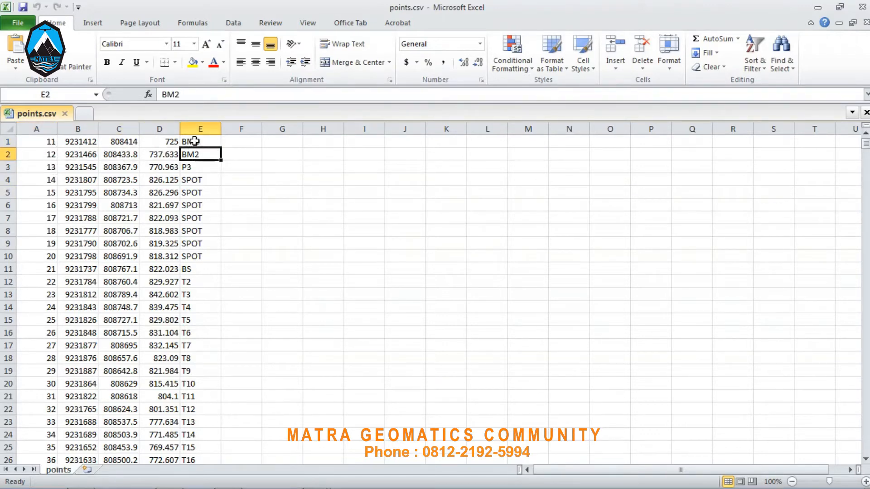
{"action": "left_click", "coordinate": [90, 158]}
{"action": "left_click", "coordinate": [150, 172]}
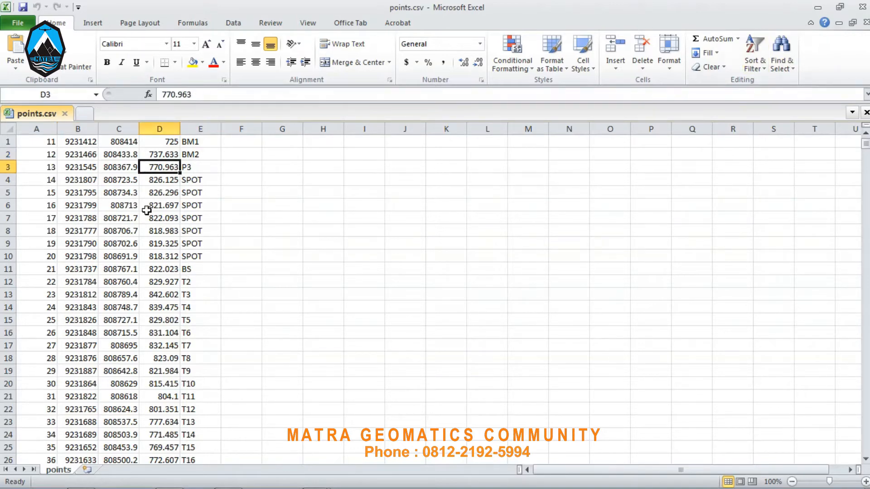
{"action": "left_click", "coordinate": [819, 7]}
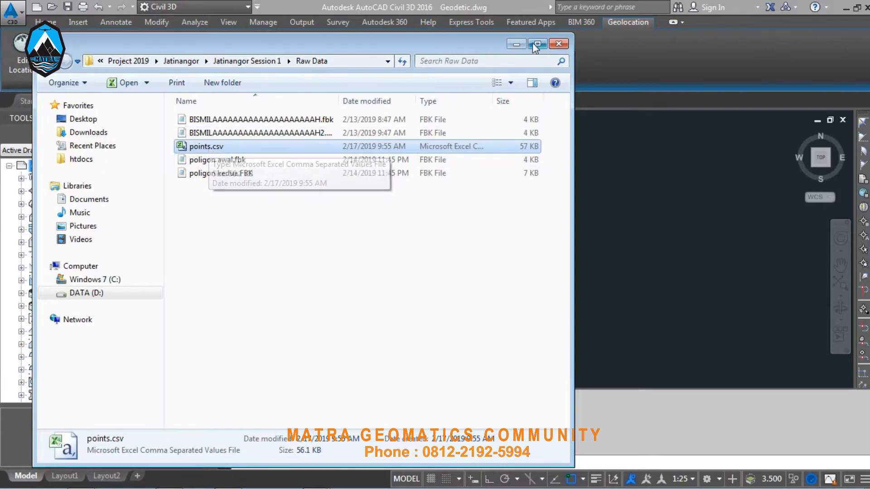
Return to the Geodetic drawing in Civil 3D, start importing points from a file, and add points.csv from the Raw Data folder.
{"action": "left_click", "coordinate": [516, 43]}
{"action": "left_click", "coordinate": [71, 21]}
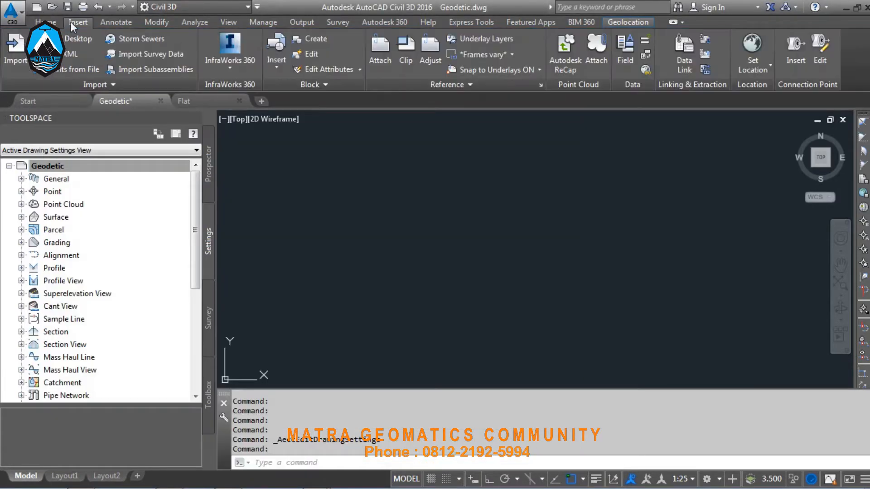
{"action": "left_click", "coordinate": [61, 70]}
{"action": "left_click", "coordinate": [499, 78]}
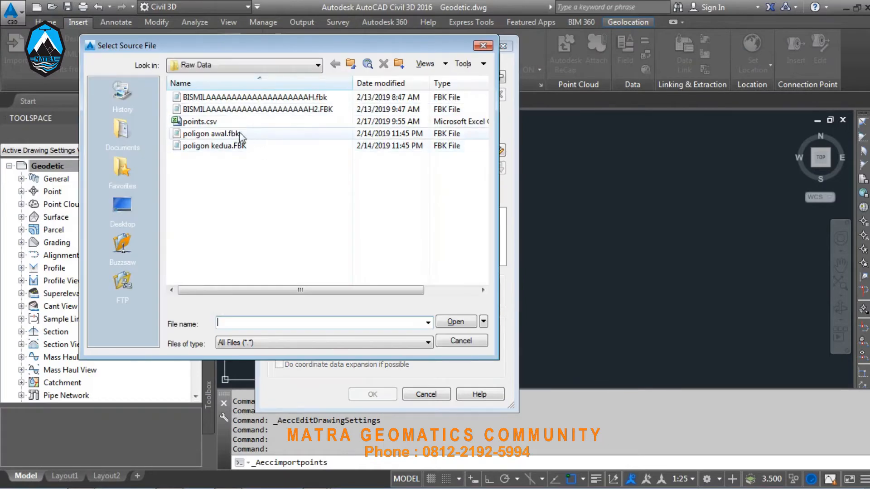
{"action": "left_click", "coordinate": [195, 122]}
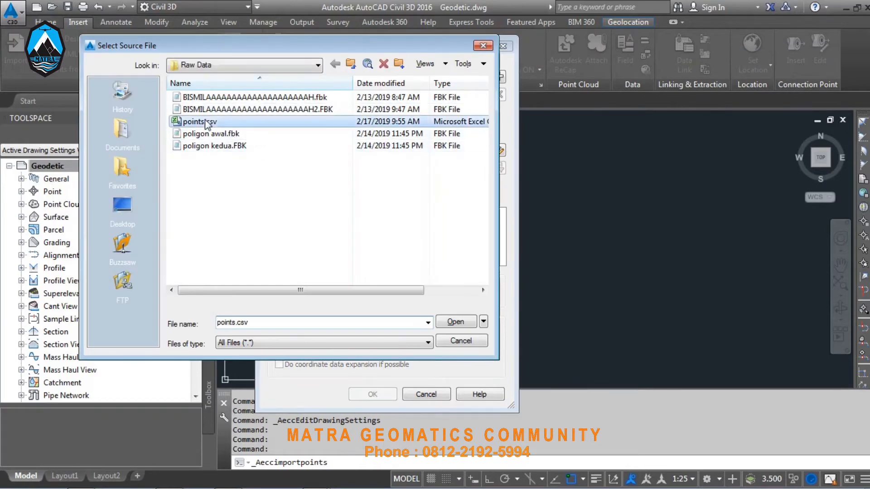
{"action": "left_click", "coordinate": [461, 321]}
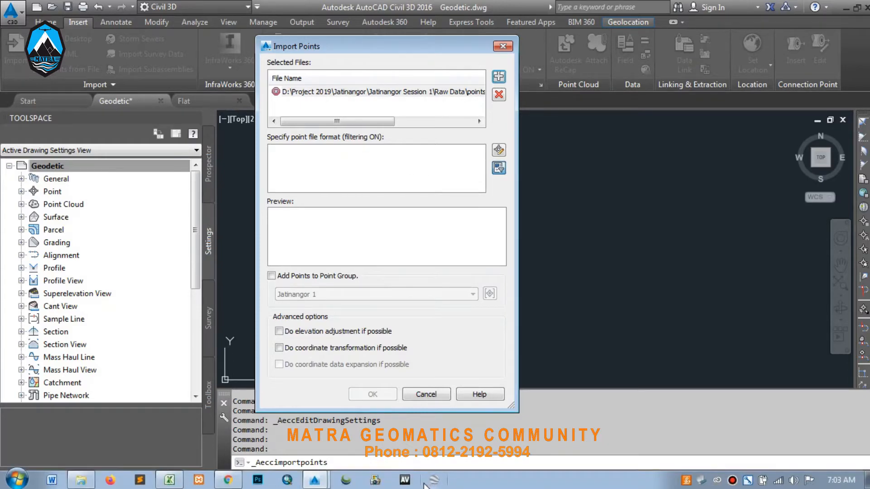
Switch to Excel, close the points.csv workbook, and minimize the Excel window.
{"action": "left_click", "coordinate": [169, 480]}
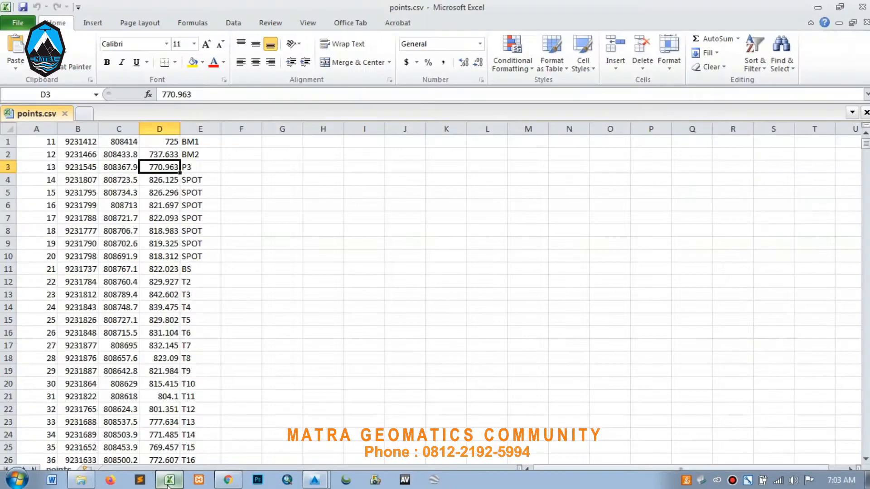
{"action": "left_click", "coordinate": [65, 114]}
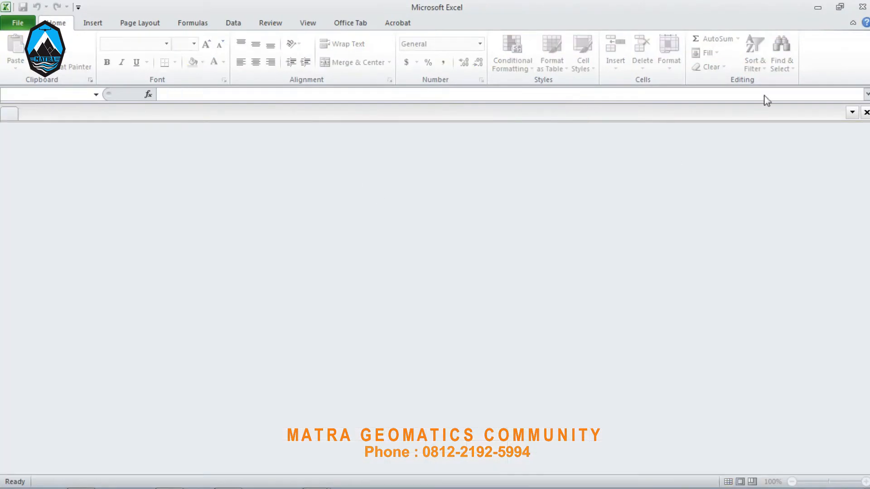
{"action": "left_click", "coordinate": [818, 8]}
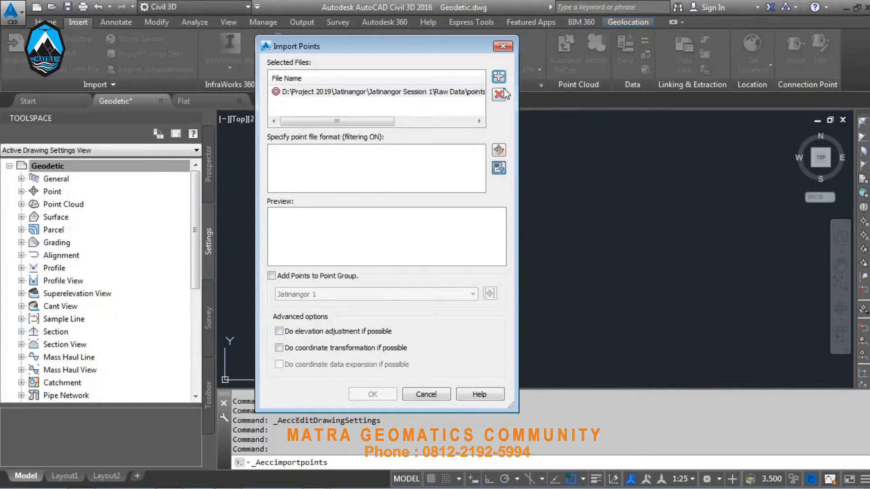
Remove the rejected file entry from the point import and add points.csv from Raw Data again.
{"action": "left_click", "coordinate": [498, 97]}
{"action": "left_click", "coordinate": [499, 76]}
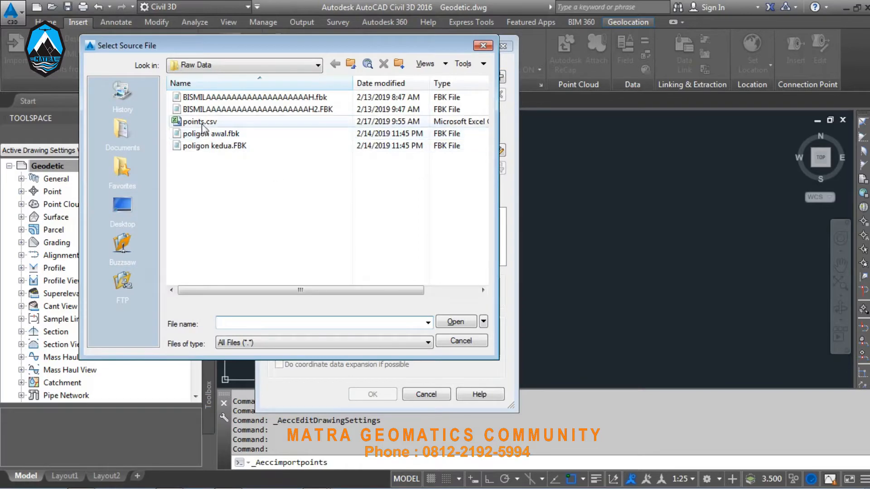
{"action": "left_click", "coordinate": [336, 121]}
{"action": "left_click", "coordinate": [456, 322]}
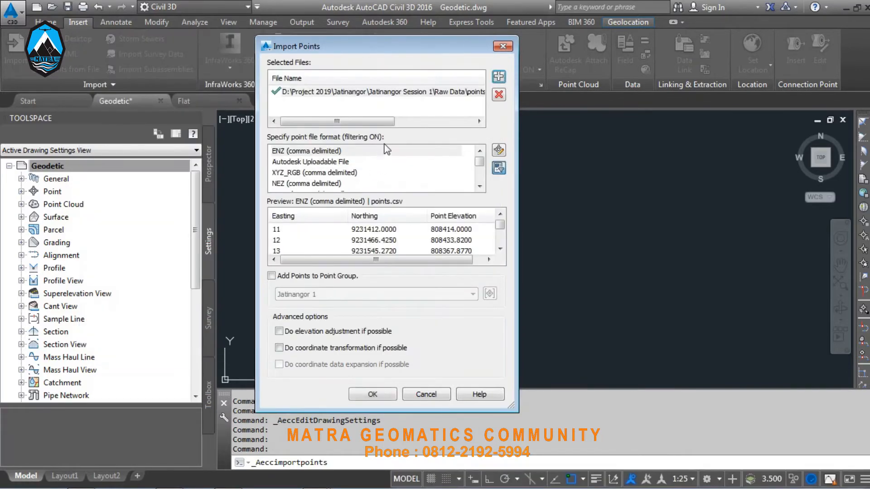
Compare the previews of several comma-delimited point file formats and choose PNEZD (comma delimited) for points.csv.
{"action": "left_click", "coordinate": [340, 177]}
{"action": "scroll", "coordinate": [341, 181], "scroll_direction": "down", "scroll_amount": 2}
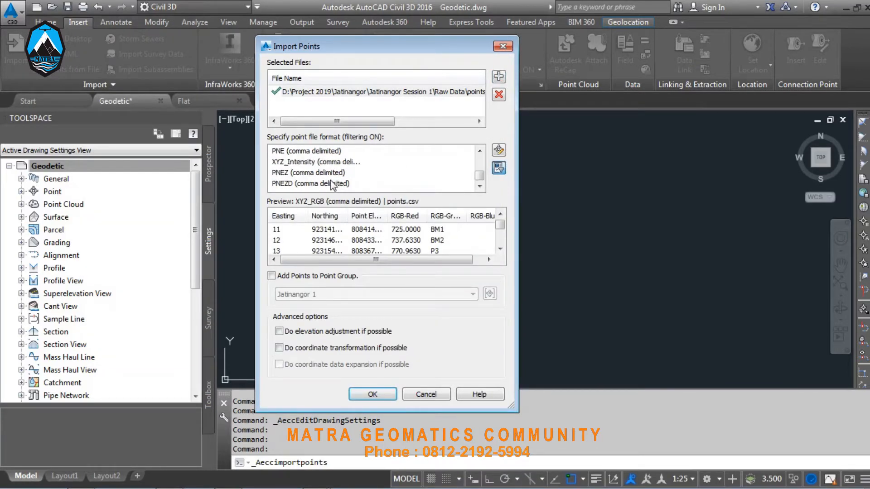
{"action": "left_click", "coordinate": [355, 185]}
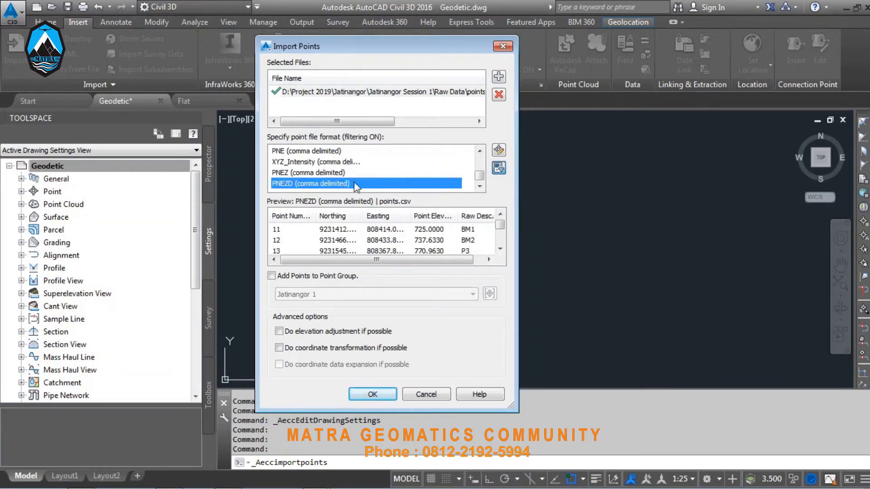
{"action": "left_click", "coordinate": [305, 151]}
{"action": "left_click", "coordinate": [308, 162]}
{"action": "left_click", "coordinate": [312, 152]}
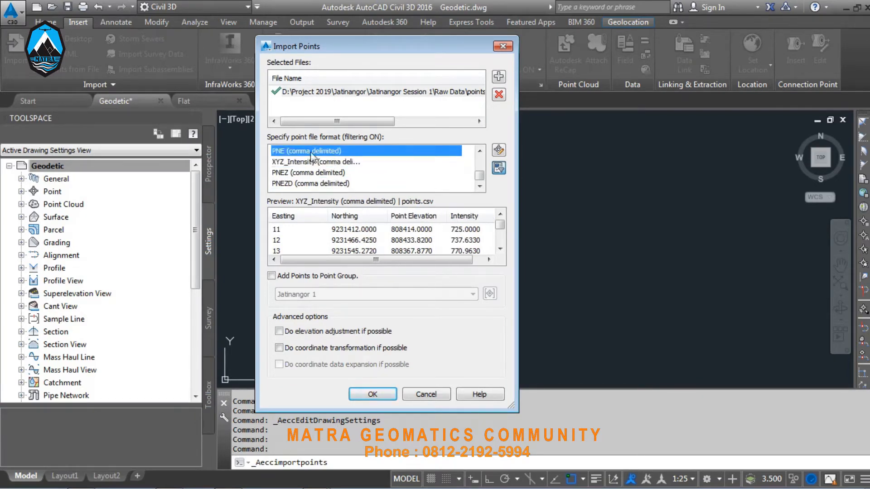
{"action": "scroll", "coordinate": [310, 159], "scroll_direction": "up", "scroll_amount": 1}
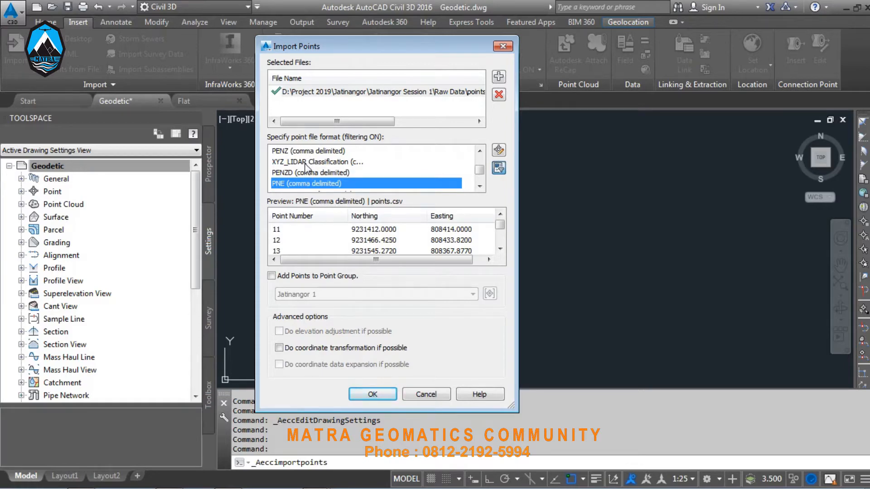
{"action": "scroll", "coordinate": [308, 166], "scroll_direction": "down", "scroll_amount": 1}
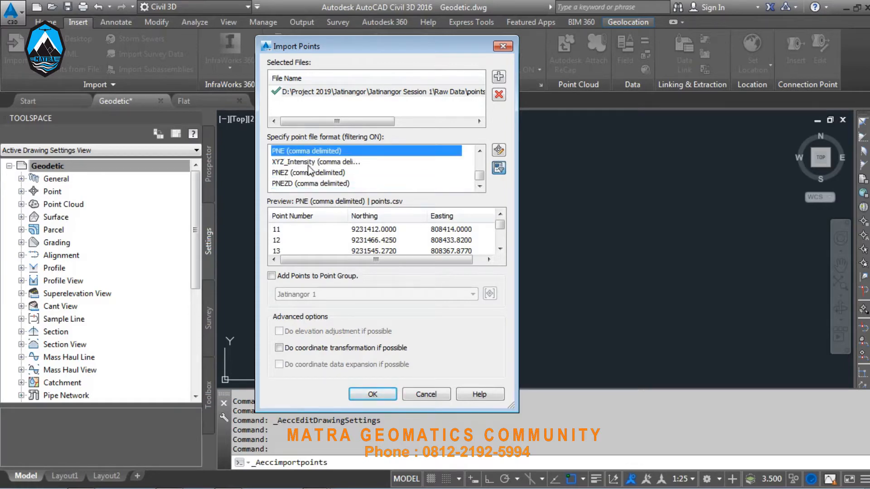
{"action": "left_click", "coordinate": [311, 183]}
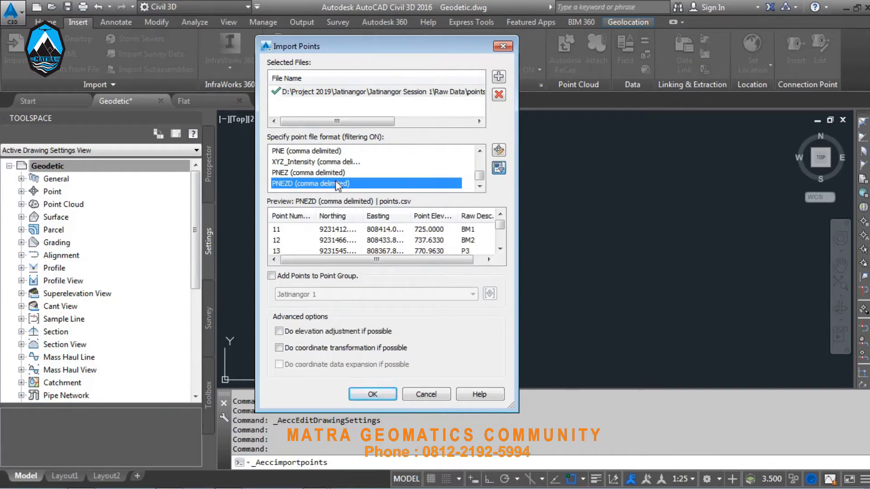
Assign the imported points to the Jatinangor 1 point group and run the import.
{"action": "left_click_drag", "start_coordinate": [307, 260], "coordinate": [280, 266]}
{"action": "left_click", "coordinate": [296, 275]}
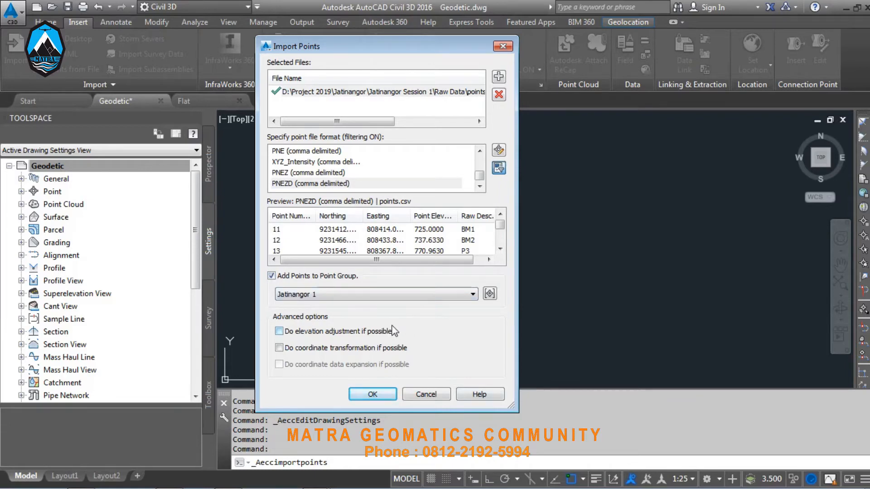
{"action": "left_click", "coordinate": [372, 395]}
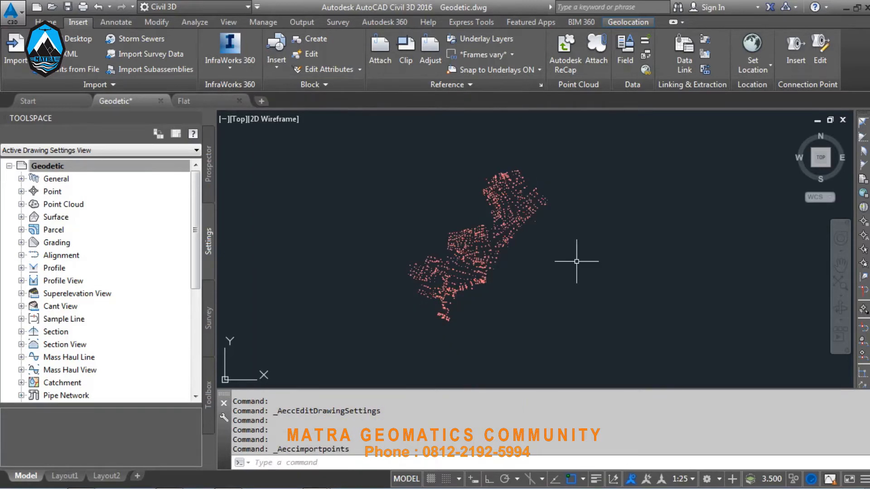
Examine the imported survey points up close, reading the scale factor, latitude, longitude and convergence in point 1672's label.
{"action": "scroll", "coordinate": [521, 215], "scroll_direction": "up", "scroll_amount": 5}
{"action": "scroll", "coordinate": [522, 215], "scroll_direction": "up", "scroll_amount": 8}
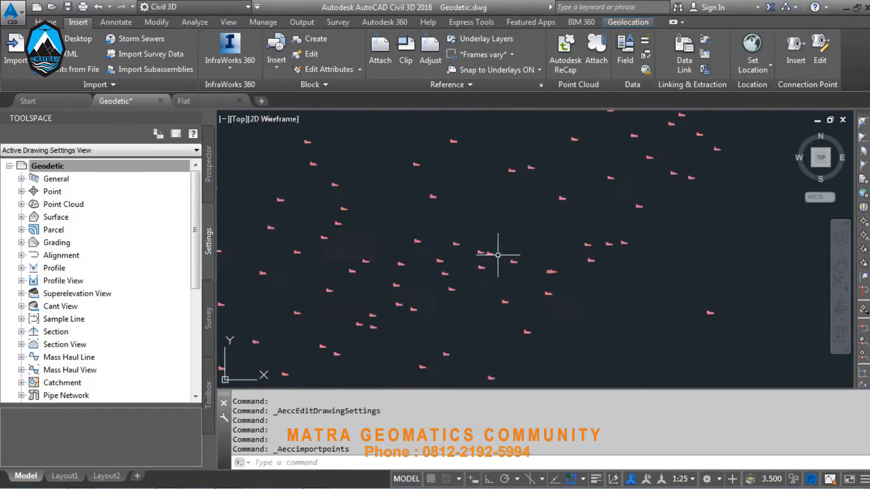
{"action": "scroll", "coordinate": [449, 249], "scroll_direction": "up", "scroll_amount": 6}
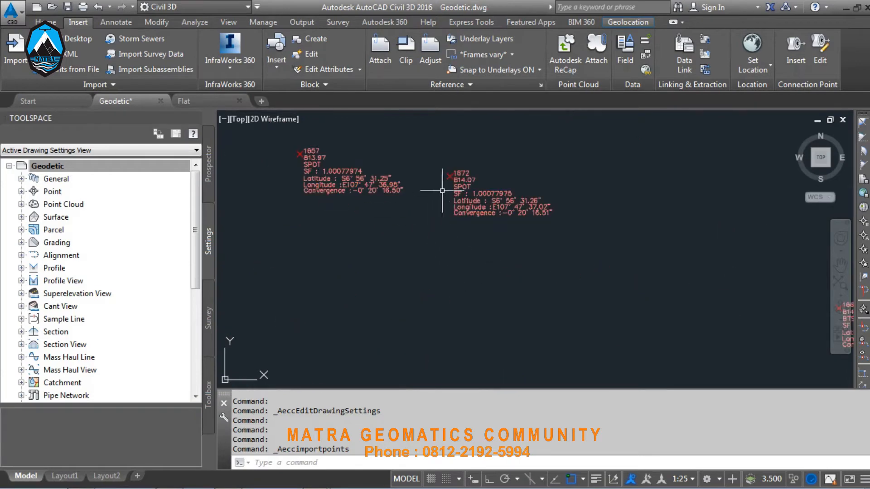
{"action": "scroll", "coordinate": [680, 169], "scroll_direction": "down", "scroll_amount": 8}
{"action": "scroll", "coordinate": [589, 171], "scroll_direction": "up", "scroll_amount": 5}
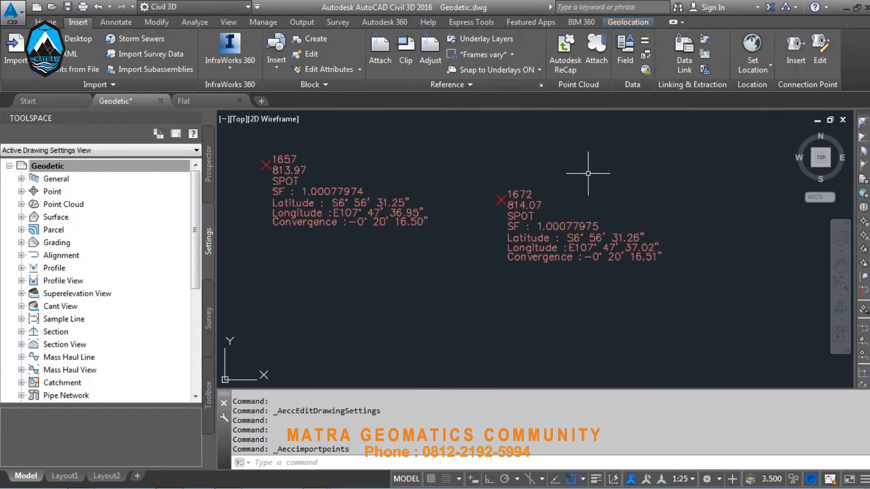
{"action": "scroll", "coordinate": [697, 218], "scroll_direction": "up", "scroll_amount": 2}
{"action": "scroll", "coordinate": [553, 187], "scroll_direction": "up", "scroll_amount": 3}
{"action": "scroll", "coordinate": [608, 163], "scroll_direction": "down", "scroll_amount": 1}
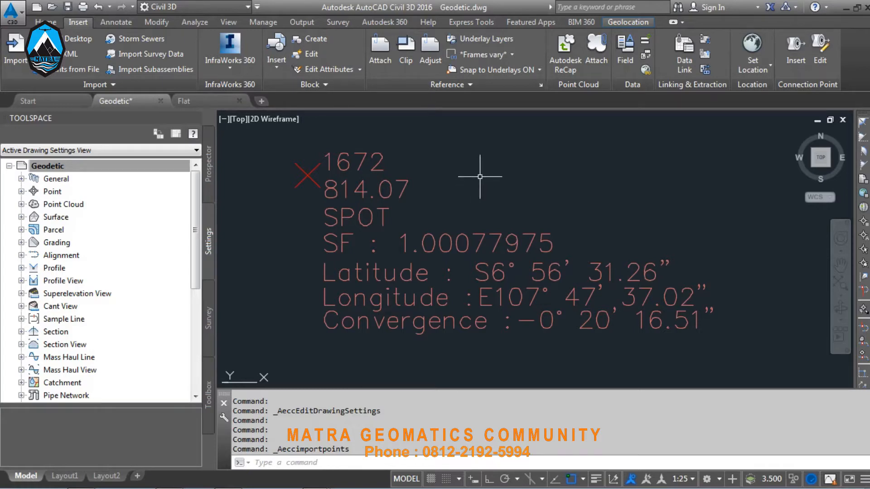
{"action": "scroll", "coordinate": [480, 175], "scroll_direction": "down", "scroll_amount": 2}
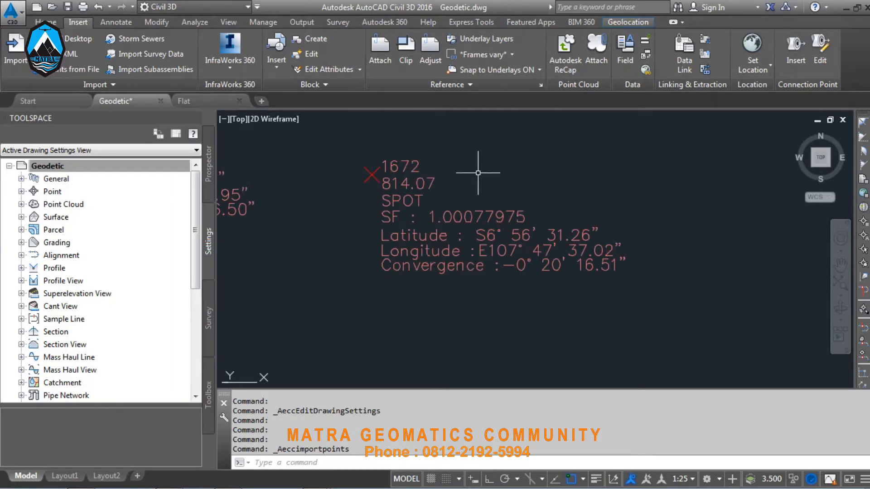
Set the point label style of point 1672's group, Jatinangor 1, to Elevation and Description.
{"action": "left_click", "coordinate": [403, 183]}
{"action": "right_click", "coordinate": [402, 183]}
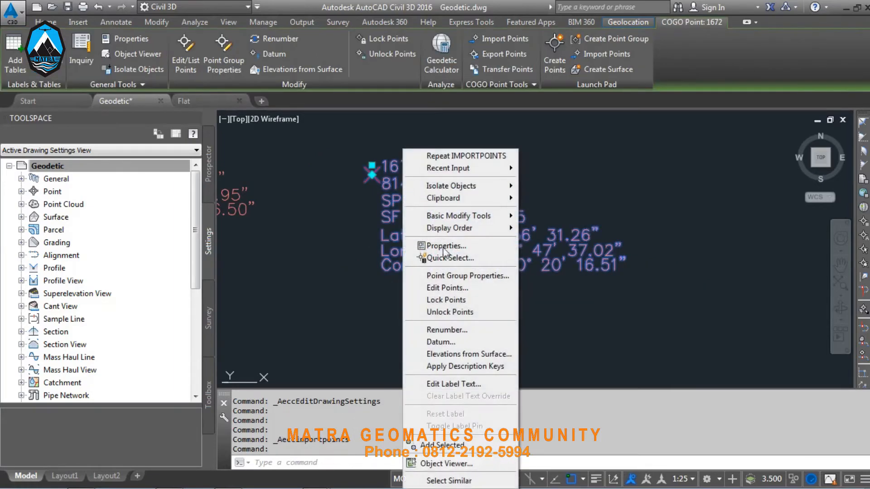
{"action": "left_click", "coordinate": [460, 280]}
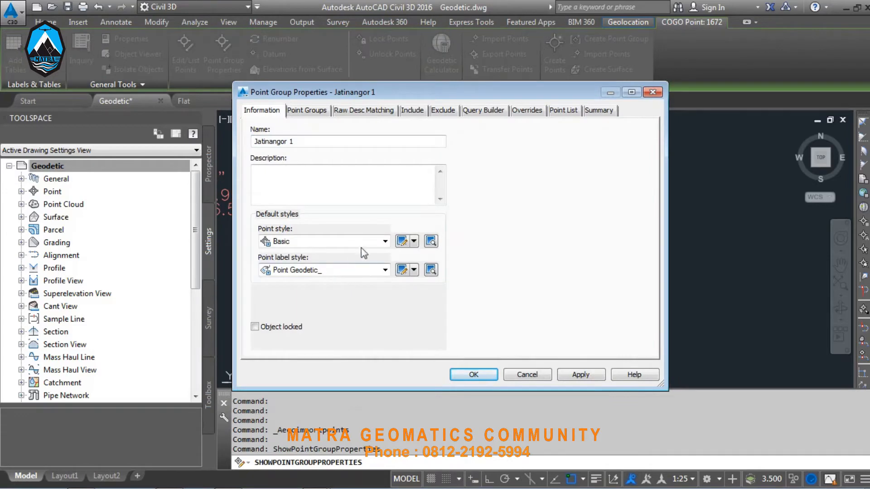
{"action": "left_click", "coordinate": [376, 270]}
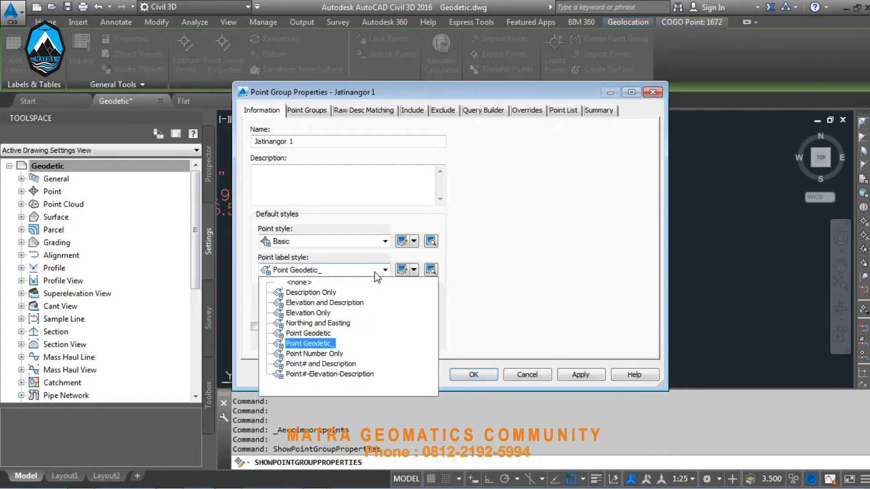
{"action": "left_click", "coordinate": [325, 303]}
{"action": "left_click", "coordinate": [472, 379]}
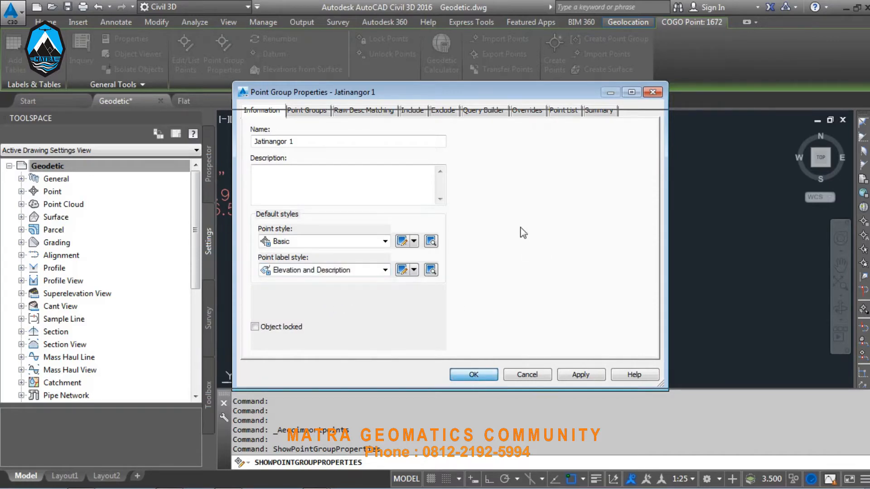
Check the shortened point labels, and set the Jatinangor 1 group's point label style back to Point Geodetic_.
{"action": "scroll", "coordinate": [468, 189], "scroll_direction": "down", "scroll_amount": 8}
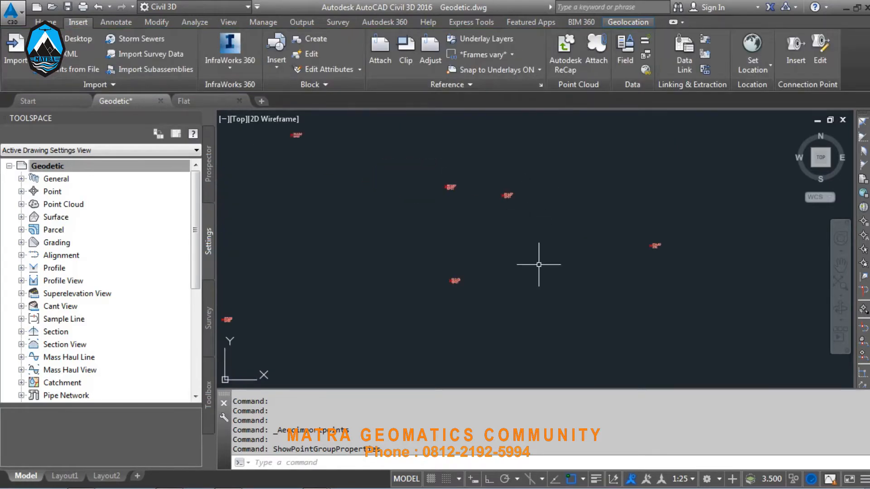
{"action": "scroll", "coordinate": [438, 160], "scroll_direction": "up", "scroll_amount": 10}
{"action": "scroll", "coordinate": [434, 153], "scroll_direction": "down", "scroll_amount": 4}
{"action": "scroll", "coordinate": [530, 240], "scroll_direction": "up", "scroll_amount": 2}
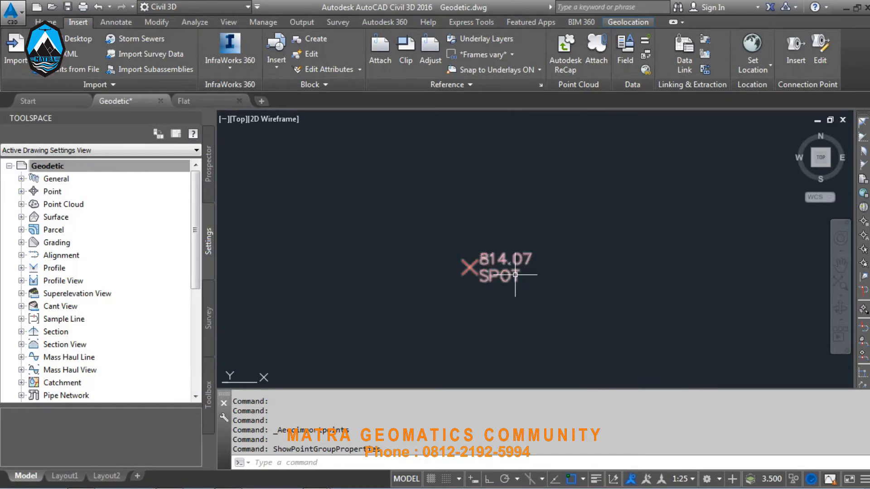
{"action": "left_click", "coordinate": [516, 276]}
{"action": "right_click", "coordinate": [516, 276]}
{"action": "left_click", "coordinate": [562, 278]}
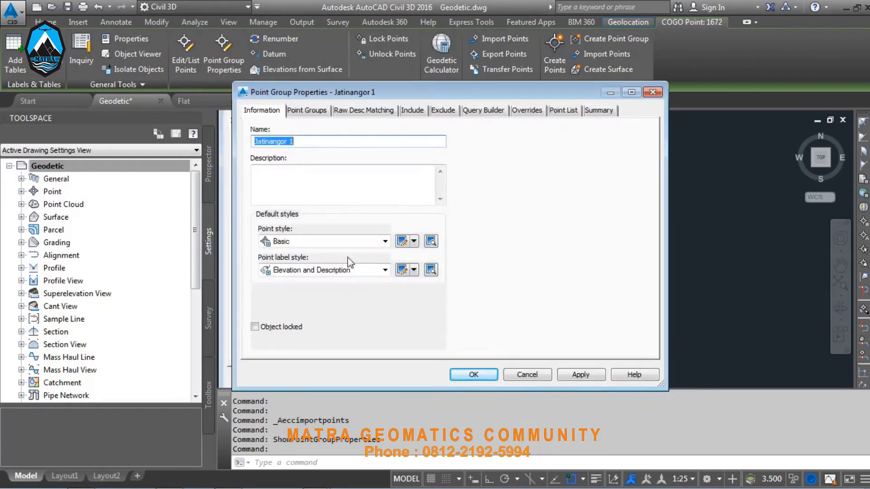
{"action": "left_click", "coordinate": [335, 271]}
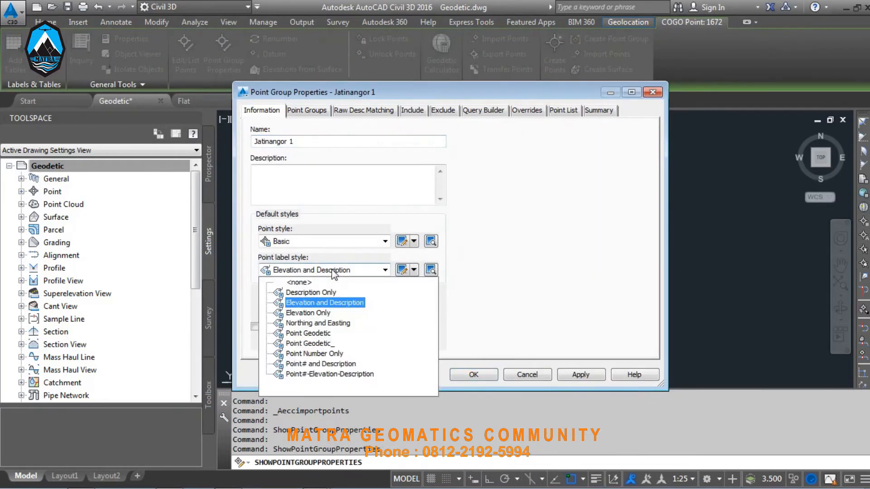
{"action": "left_click", "coordinate": [318, 344]}
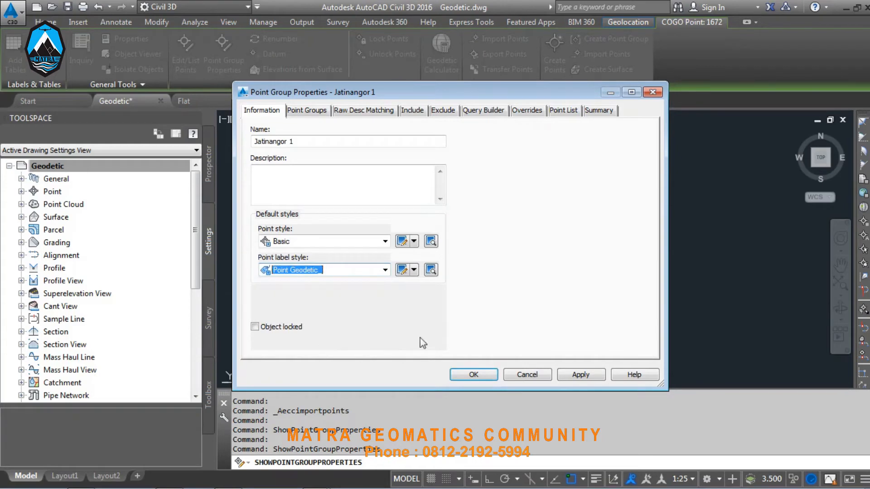
{"action": "left_click", "coordinate": [474, 375]}
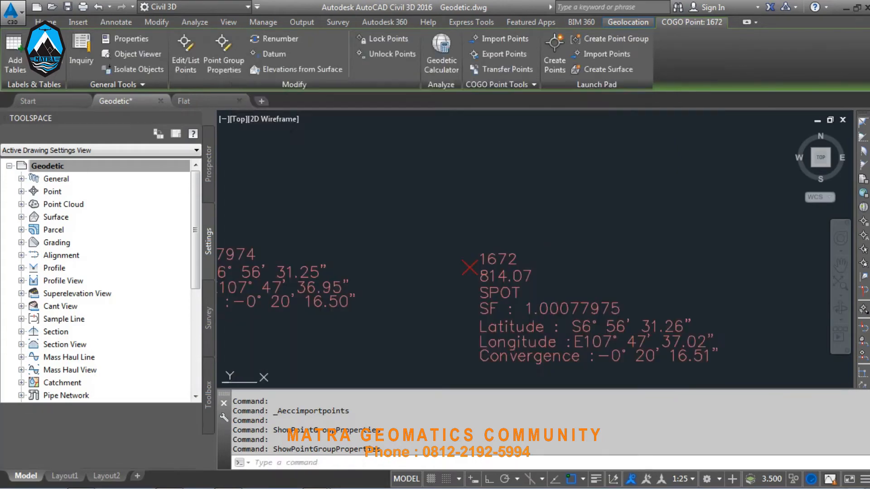
Examine the geodetic labels on point 1672 and the surrounding survey points at different scales.
{"action": "middle_click_drag", "start_coordinate": [561, 332], "coordinate": [466, 230]}
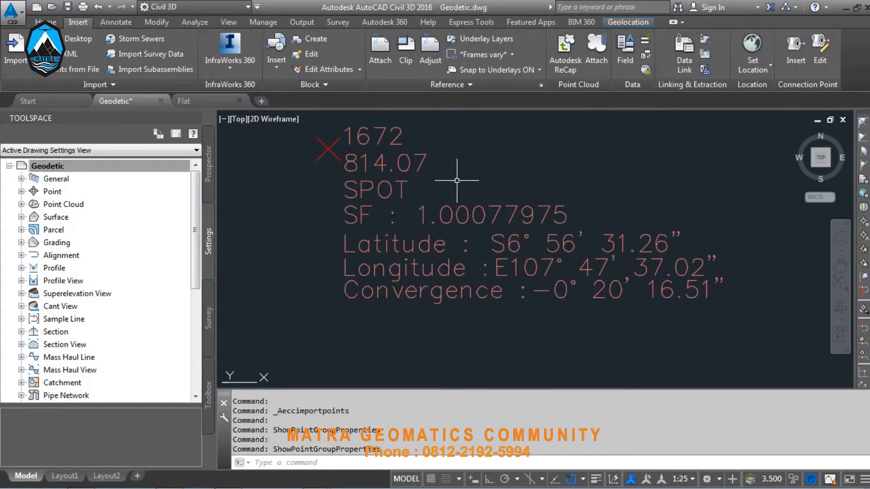
{"action": "scroll", "coordinate": [457, 159], "scroll_direction": "down", "scroll_amount": 6}
{"action": "scroll", "coordinate": [453, 291], "scroll_direction": "up", "scroll_amount": 12}
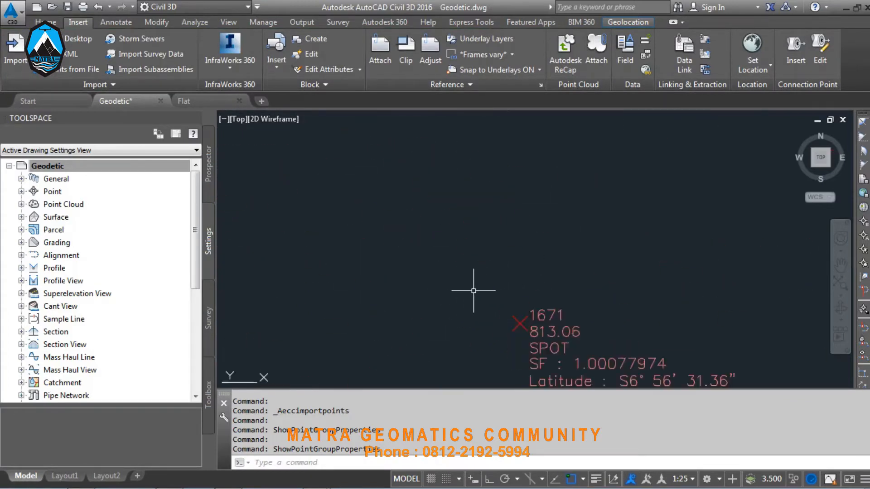
{"action": "scroll", "coordinate": [568, 214], "scroll_direction": "down", "scroll_amount": 6}
{"action": "scroll", "coordinate": [403, 229], "scroll_direction": "up", "scroll_amount": 2}
{"action": "mouse_move", "coordinate": [403, 228]}
{"action": "middle_mouse_down"}
{"action": "mouse_move", "coordinate": [599, 216]}
{"action": "mouse_move", "coordinate": [563, 221]}
{"action": "mouse_move", "coordinate": [472, 156]}
{"action": "middle_mouse_up"}
{"action": "scroll", "coordinate": [491, 209], "scroll_direction": "down", "scroll_amount": 6}
{"action": "scroll", "coordinate": [404, 180], "scroll_direction": "up", "scroll_amount": 6}
{"action": "scroll", "coordinate": [472, 156], "scroll_direction": "down", "scroll_amount": 3}
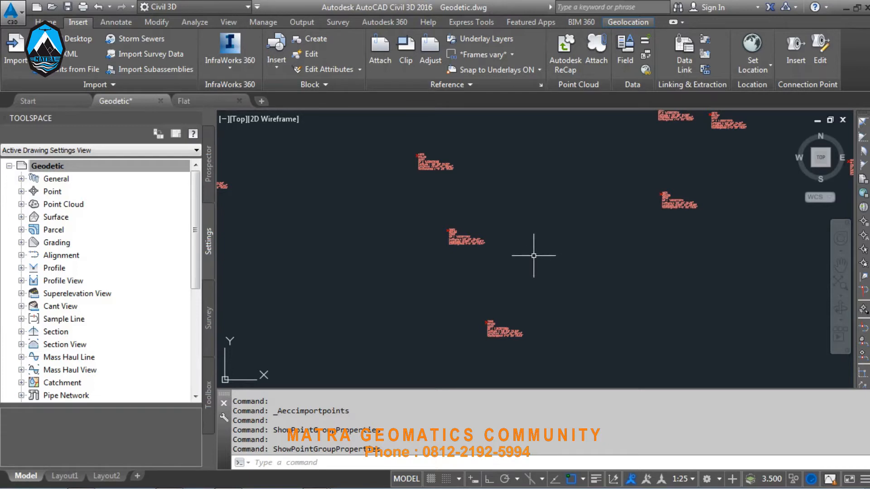
Examine the geodetic labels of points 1683 and 203 up close, reading their scale factor, latitude, longitude and convergence.
{"action": "scroll", "coordinate": [545, 181], "scroll_direction": "down", "scroll_amount": 2}
{"action": "mouse_move", "coordinate": [546, 178]}
{"action": "middle_mouse_down"}
{"action": "mouse_move", "coordinate": [513, 276]}
{"action": "mouse_move", "coordinate": [472, 188]}
{"action": "middle_mouse_up"}
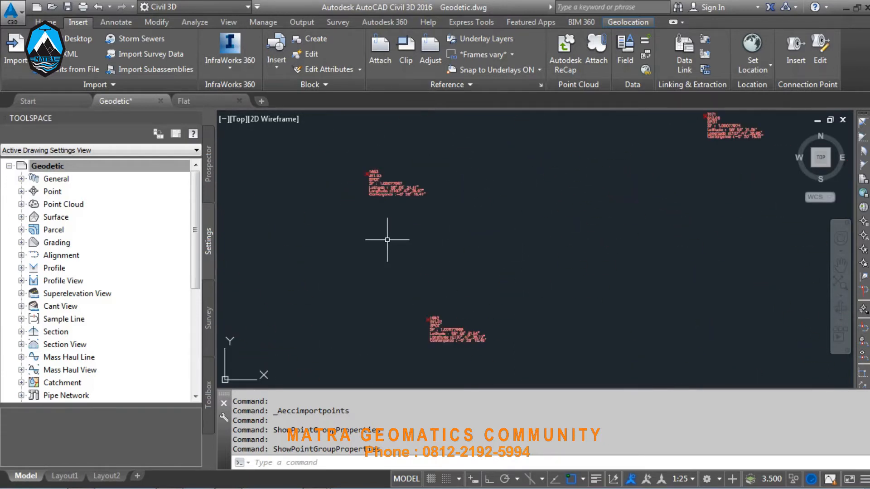
{"action": "scroll", "coordinate": [437, 245], "scroll_direction": "up", "scroll_amount": 3}
{"action": "scroll", "coordinate": [503, 181], "scroll_direction": "up", "scroll_amount": 5}
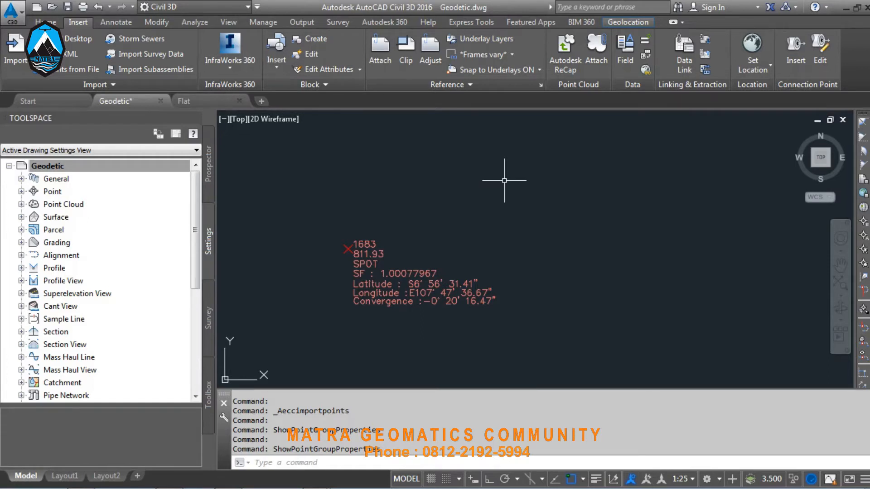
{"action": "scroll", "coordinate": [576, 213], "scroll_direction": "down", "scroll_amount": 5}
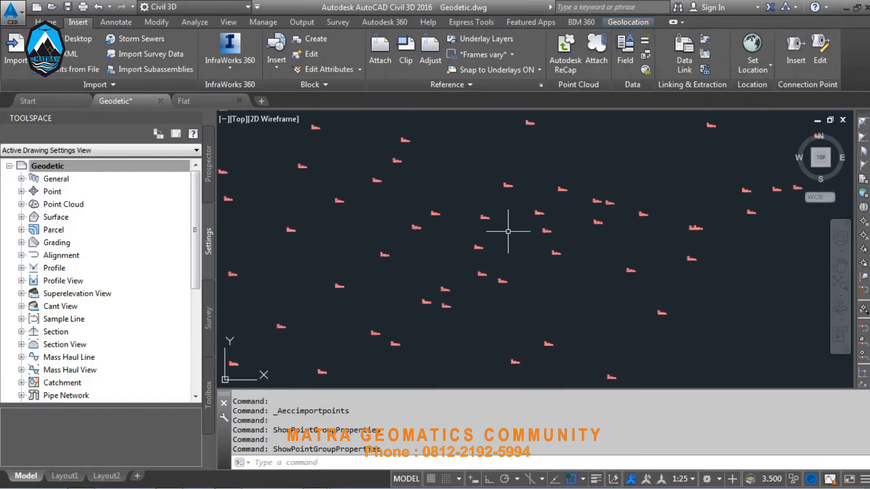
{"action": "scroll", "coordinate": [472, 254], "scroll_direction": "up", "scroll_amount": 10}
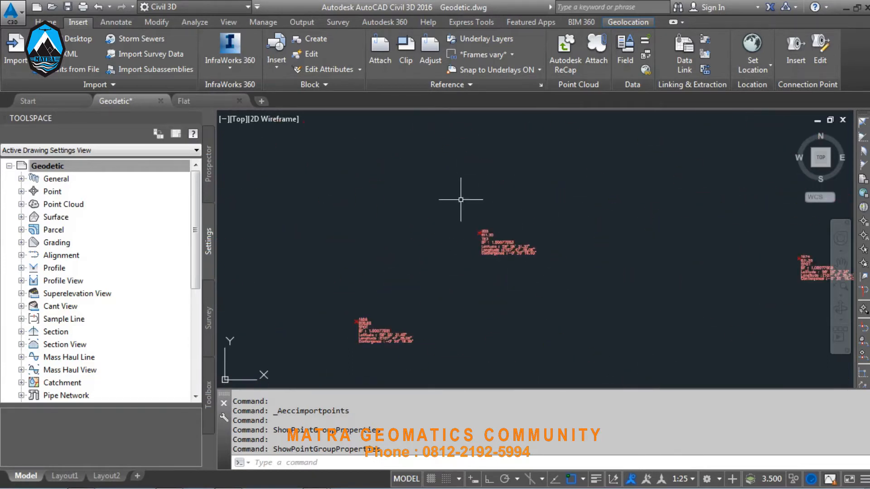
{"action": "middle_click_drag", "start_coordinate": [392, 241], "coordinate": [470, 314]}
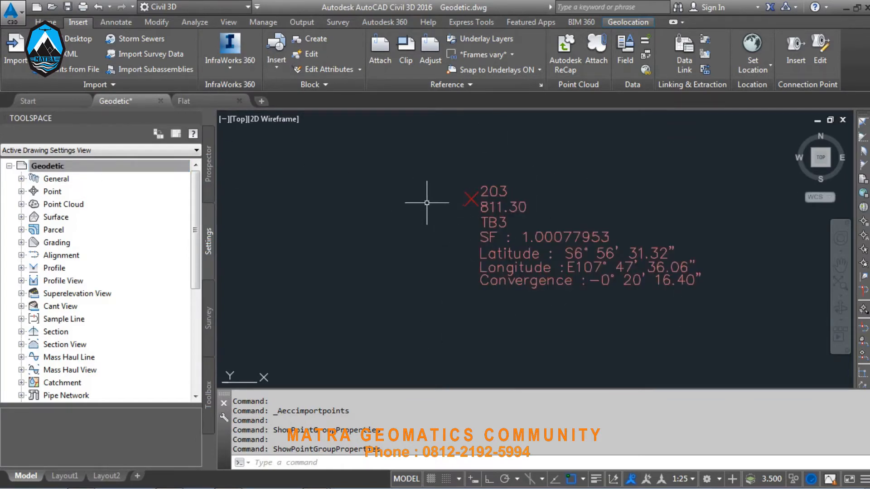
Review the Geodetic drawing's points in the point editor table, checking the scale factor and convergence columns, and close the table.
{"action": "left_click", "coordinate": [81, 169]}
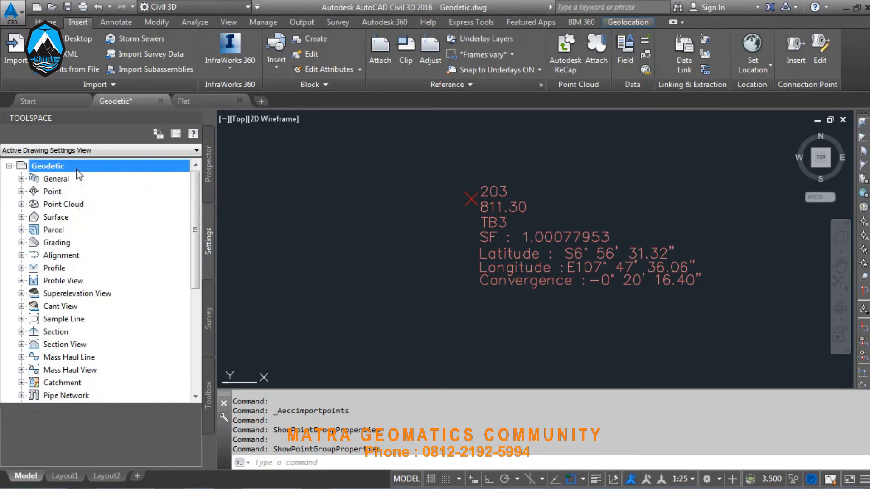
{"action": "left_click", "coordinate": [206, 184]}
{"action": "right_click", "coordinate": [44, 179]}
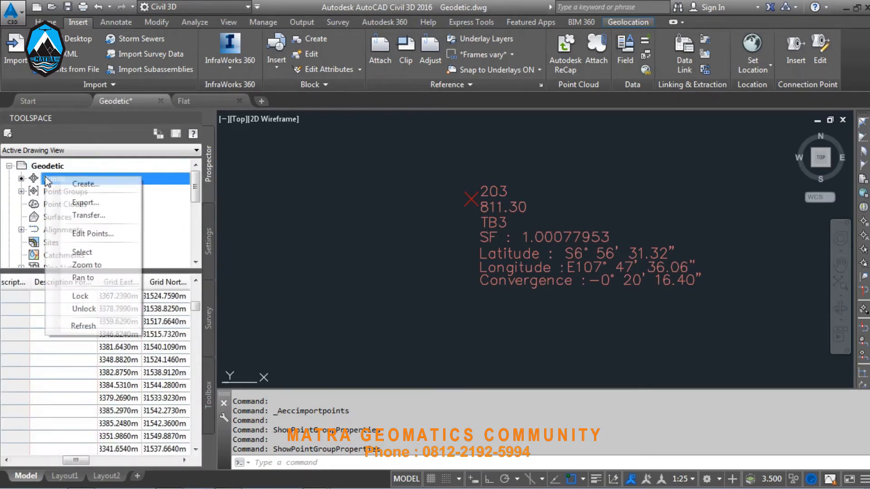
{"action": "left_click", "coordinate": [87, 233]}
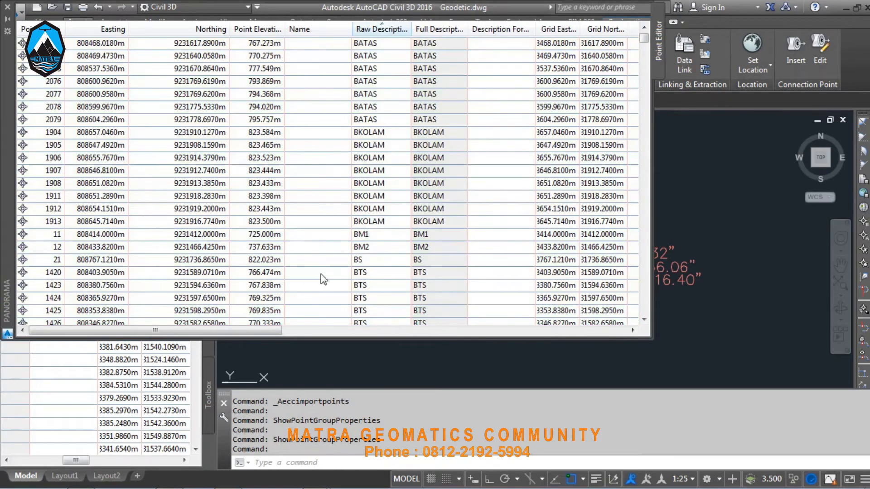
{"action": "left_click_drag", "start_coordinate": [207, 334], "coordinate": [498, 344]}
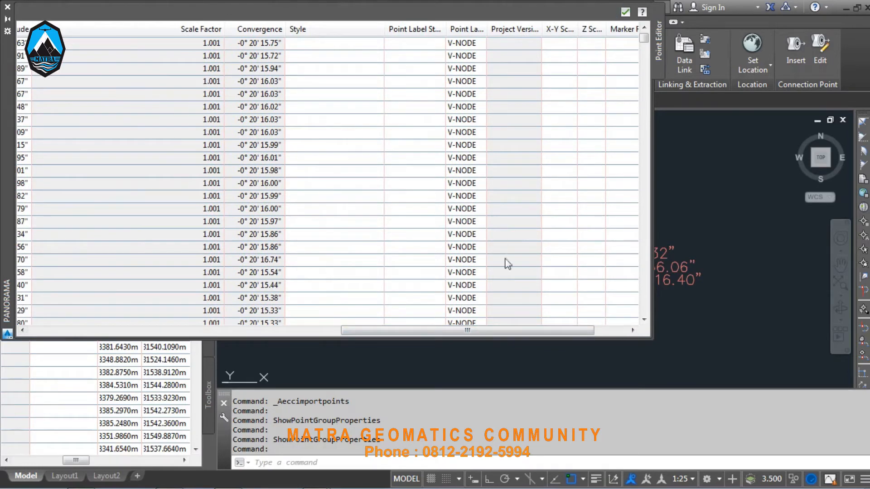
{"action": "left_click", "coordinate": [625, 12]}
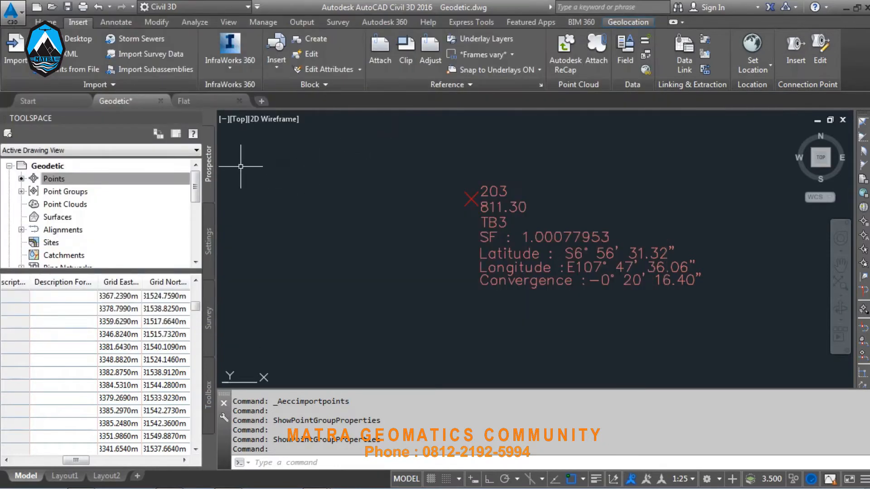
{"action": "scroll", "coordinate": [451, 190], "scroll_direction": "down", "scroll_amount": 2}
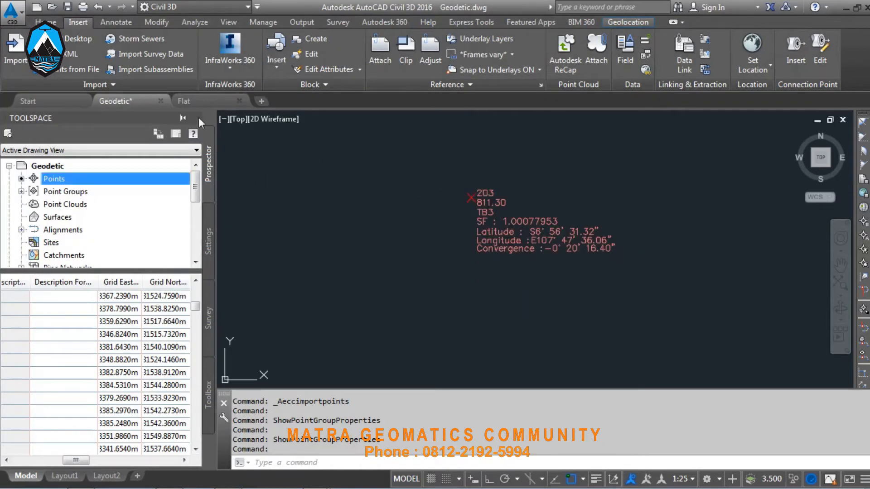
Switch to the Flat drawing and import points.csv from the Raw Data folder in PNEZD (comma delimited) format.
{"action": "left_click", "coordinate": [201, 101]}
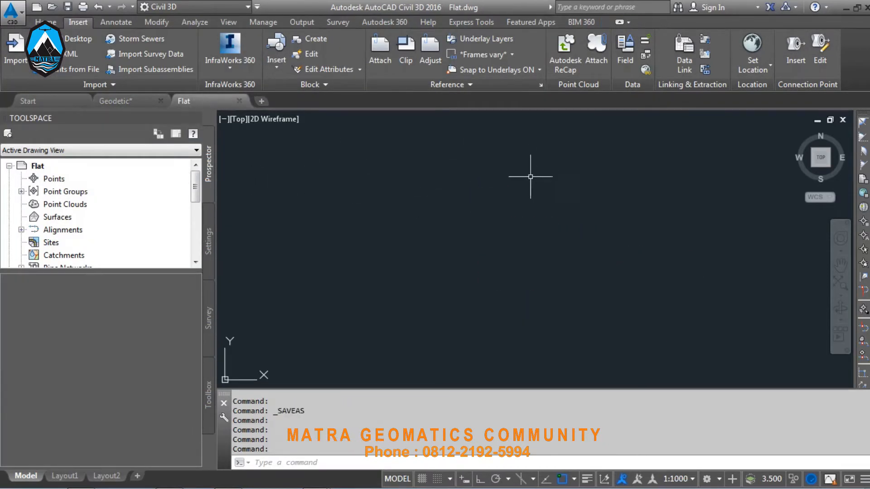
{"action": "left_click", "coordinate": [68, 71]}
{"action": "left_click", "coordinate": [498, 78]}
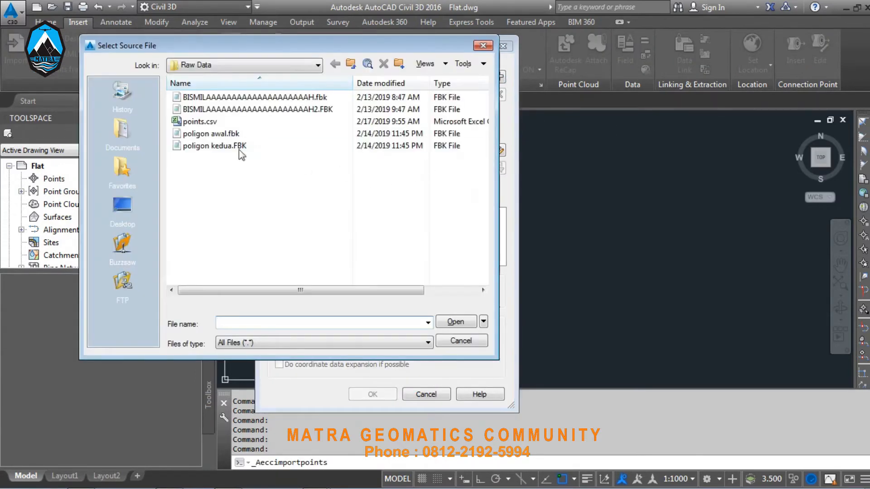
{"action": "left_click", "coordinate": [210, 123]}
{"action": "left_click", "coordinate": [455, 322]}
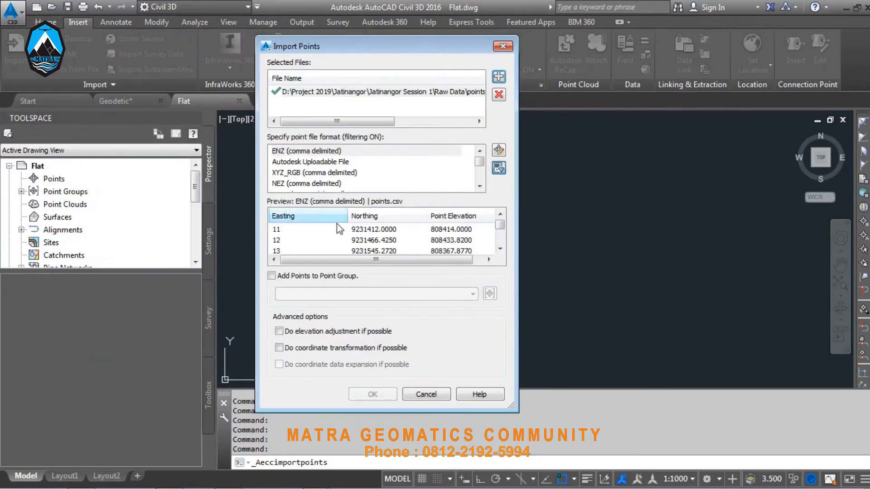
{"action": "left_click", "coordinate": [316, 173]}
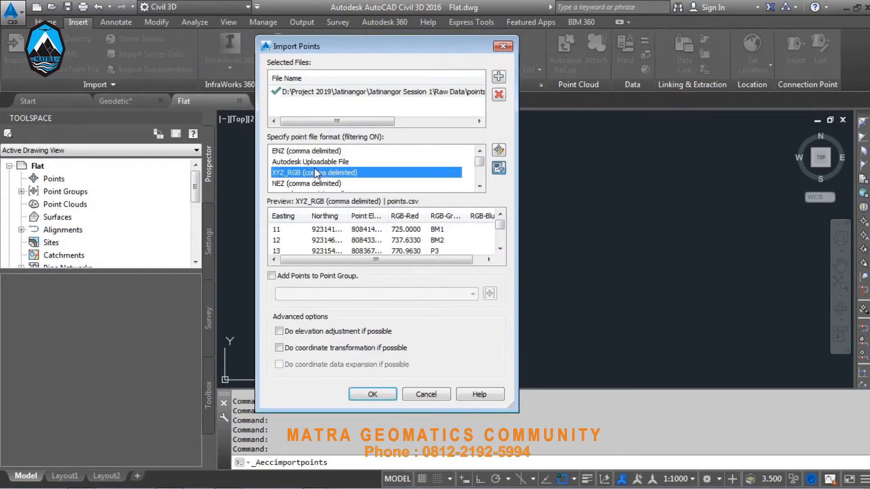
{"action": "scroll", "coordinate": [316, 172], "scroll_direction": "down", "scroll_amount": 3}
{"action": "left_click", "coordinate": [320, 184]}
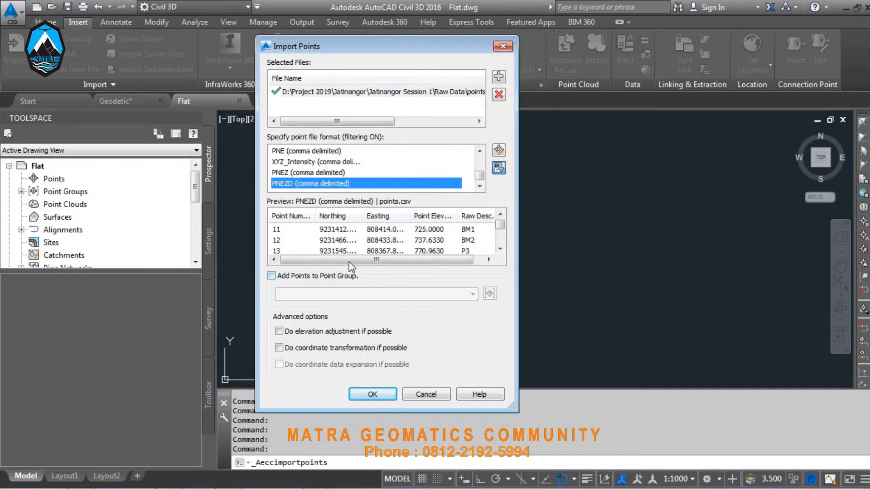
{"action": "left_click", "coordinate": [374, 394]}
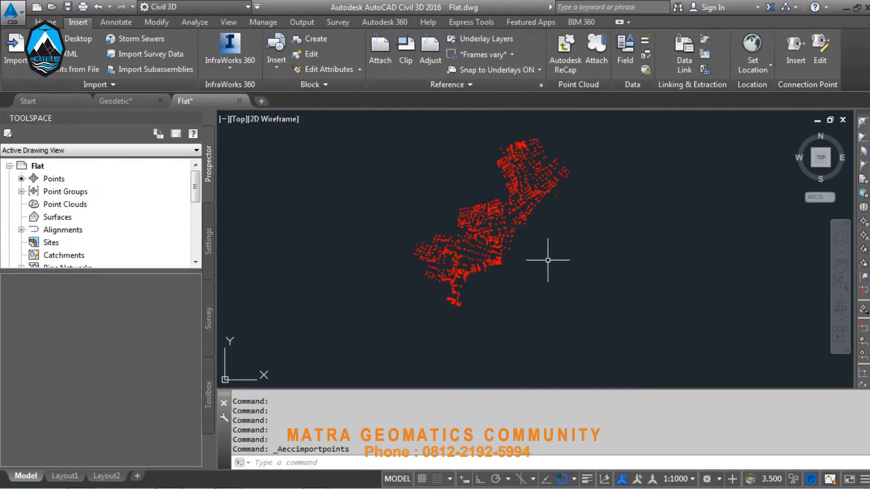
Set the point label style of the Flat drawing's _All Points group to Point#-Elevation-Description, using point 1544 to reach its properties.
{"action": "scroll", "coordinate": [497, 209], "scroll_direction": "up", "scroll_amount": 5}
{"action": "scroll", "coordinate": [499, 184], "scroll_direction": "down", "scroll_amount": 5}
{"action": "scroll", "coordinate": [498, 183], "scroll_direction": "up", "scroll_amount": 8}
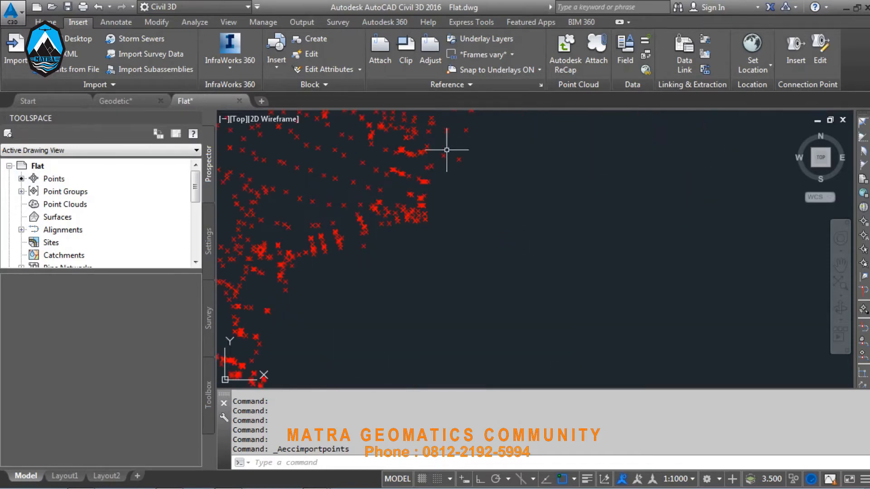
{"action": "left_click", "coordinate": [535, 174]}
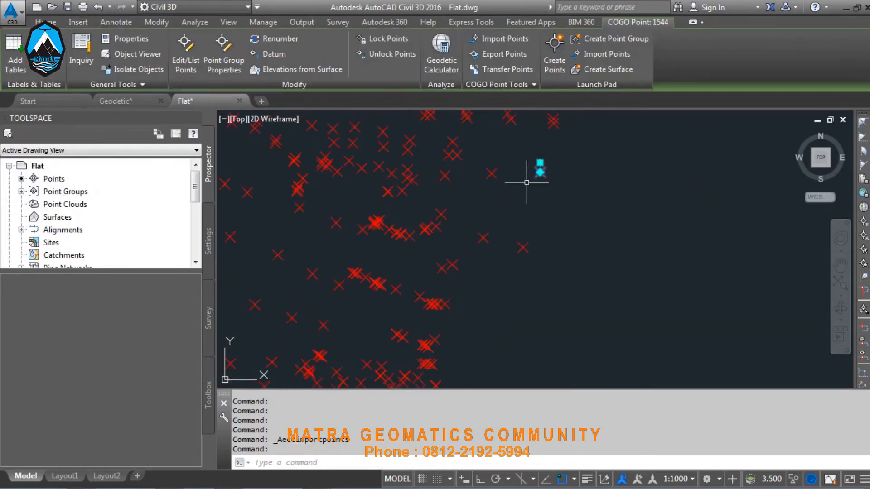
{"action": "right_click", "coordinate": [521, 178]}
{"action": "left_click", "coordinate": [566, 309]}
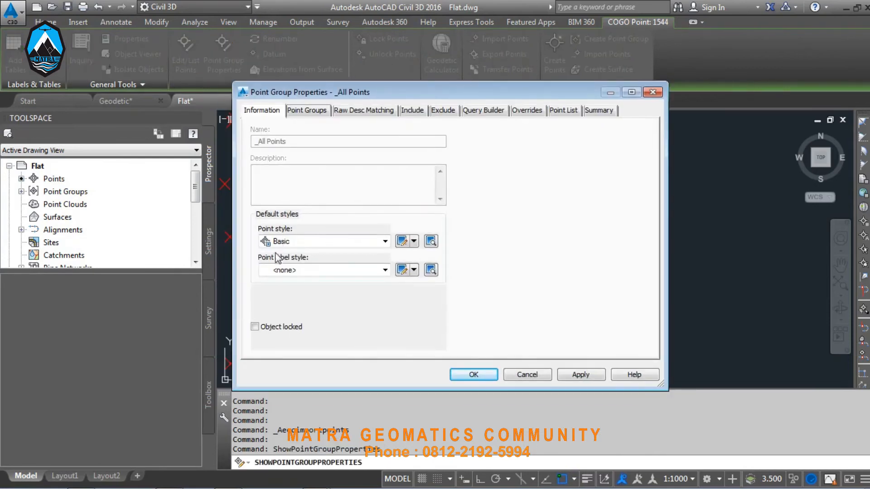
{"action": "left_click", "coordinate": [345, 246]}
{"action": "left_click", "coordinate": [346, 250]}
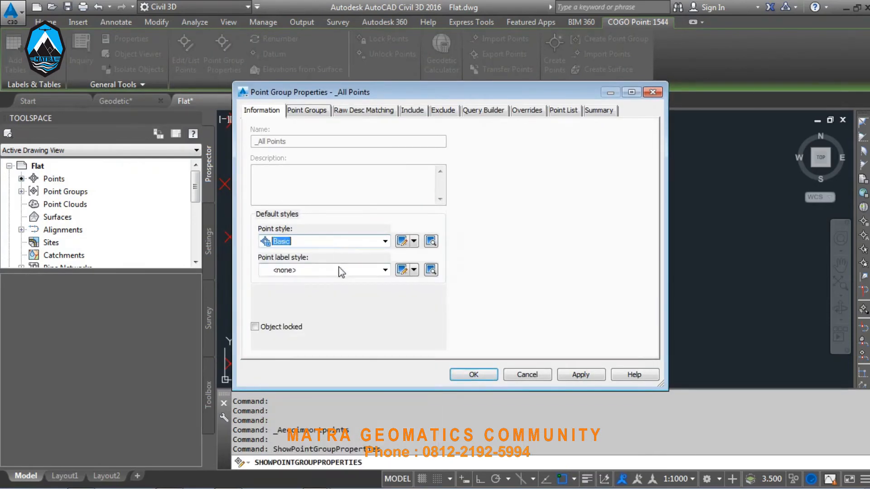
{"action": "left_click", "coordinate": [339, 270]}
{"action": "left_click", "coordinate": [333, 354]}
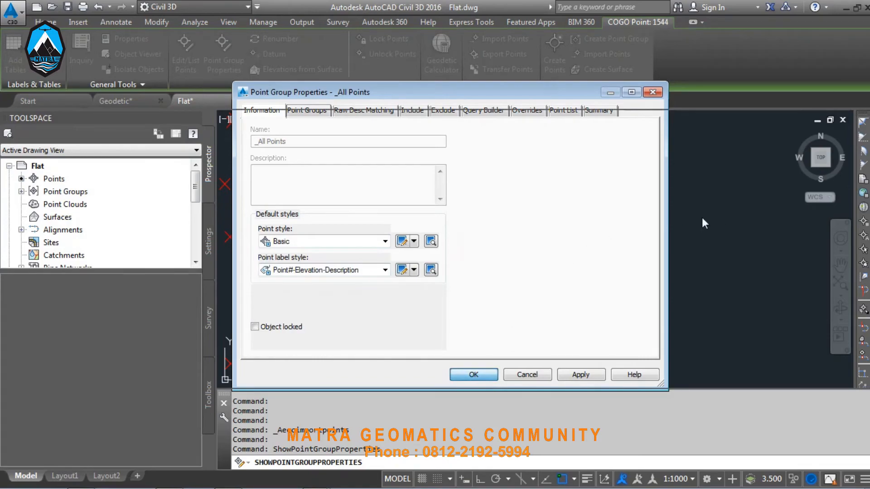
{"action": "key", "text": "Return"}
Check the new point labels and the Flat drawing's point table, including the longitude, latitude, scale factor and convergence columns.
{"action": "scroll", "coordinate": [607, 231], "scroll_direction": "up", "scroll_amount": 5}
{"action": "scroll", "coordinate": [607, 232], "scroll_direction": "down", "scroll_amount": 6}
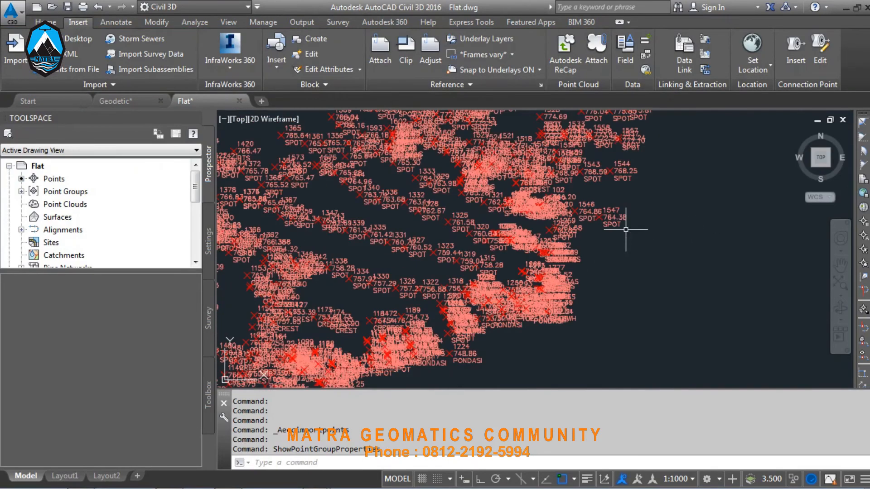
{"action": "scroll", "coordinate": [627, 227], "scroll_direction": "up", "scroll_amount": 3}
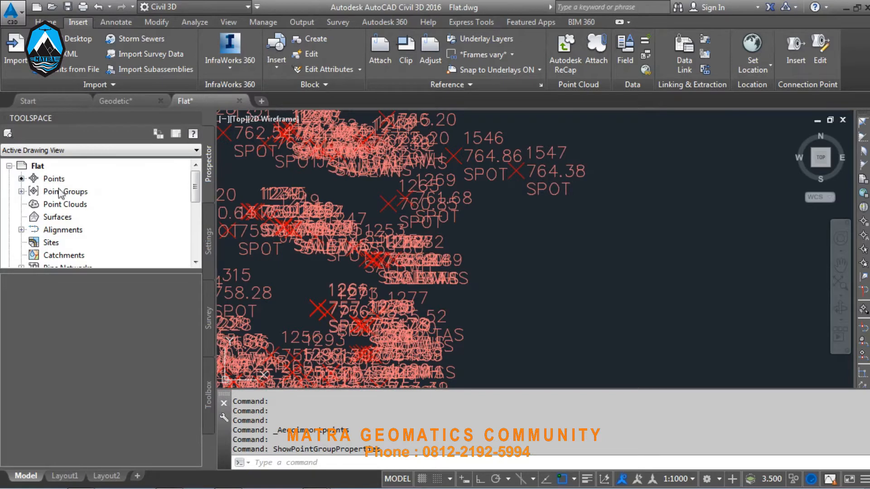
{"action": "left_click", "coordinate": [46, 179]}
{"action": "right_click", "coordinate": [43, 179]}
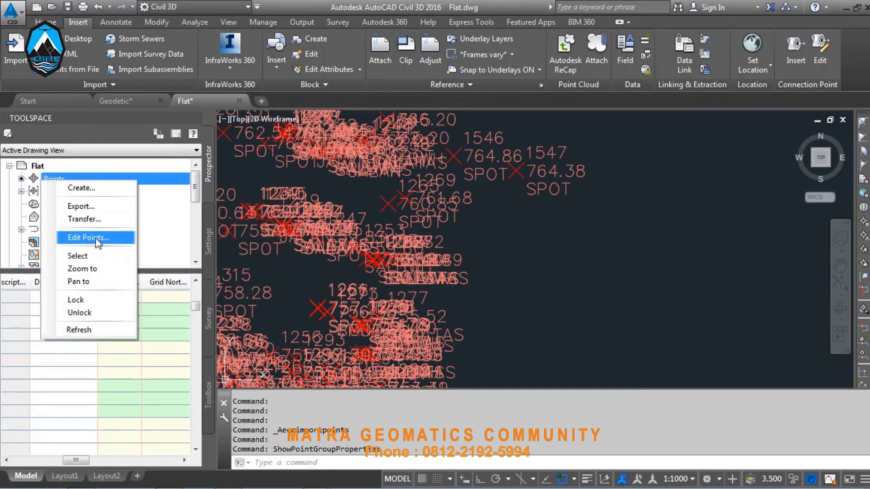
{"action": "left_click", "coordinate": [97, 238]}
{"action": "left_click", "coordinate": [381, 29]}
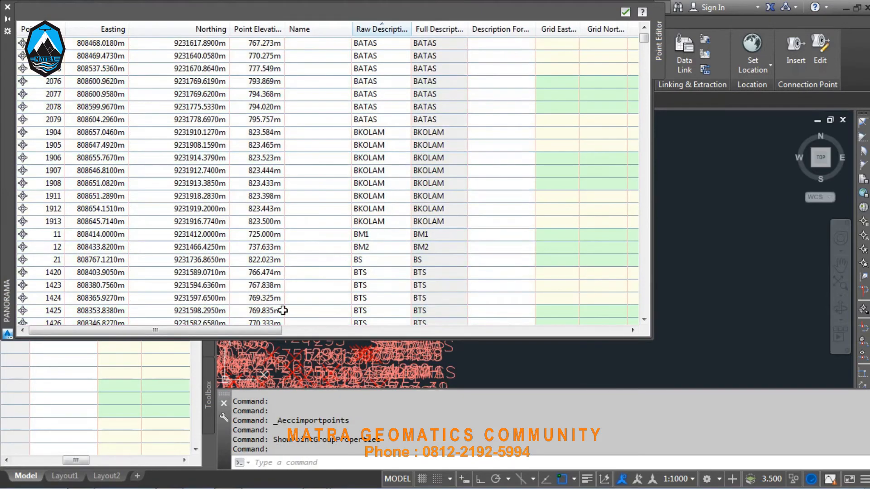
{"action": "left_click_drag", "start_coordinate": [247, 331], "coordinate": [481, 313]}
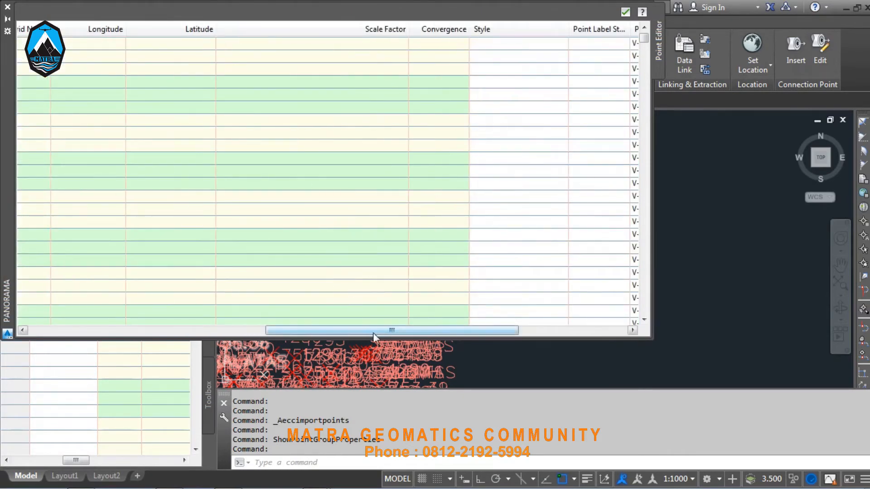
{"action": "mouse_move", "coordinate": [374, 333]}
{"action": "left_mouse_down"}
{"action": "mouse_move", "coordinate": [434, 340]}
{"action": "mouse_move", "coordinate": [454, 333]}
{"action": "left_mouse_up"}
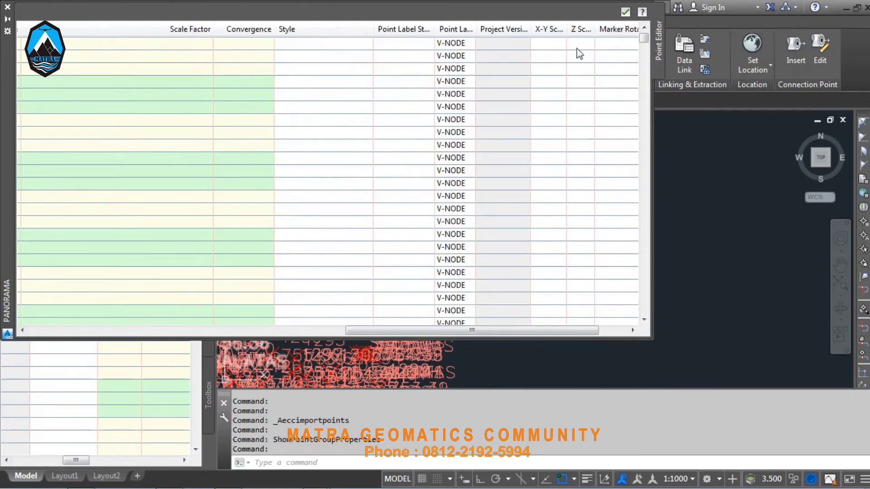
{"action": "left_click", "coordinate": [626, 12]}
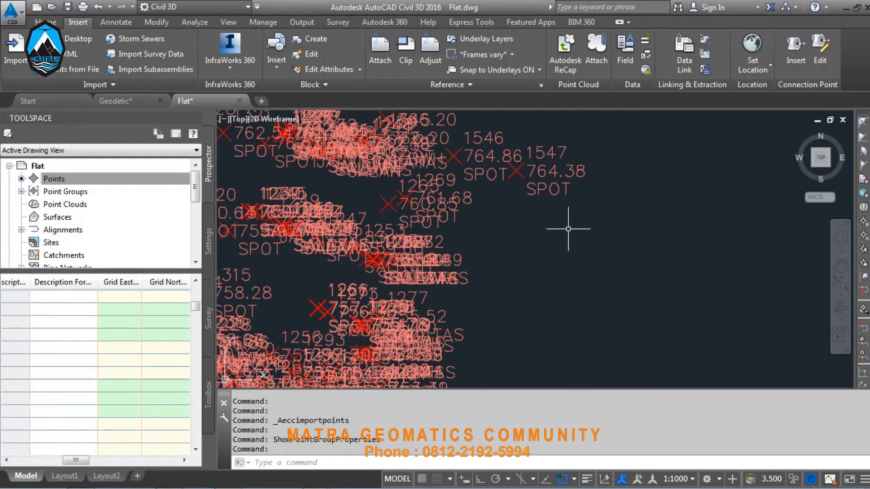
Look over the full extent of the labelled survey points in the Flat drawing at different scales.
{"action": "scroll", "coordinate": [565, 221], "scroll_direction": "down", "scroll_amount": 4}
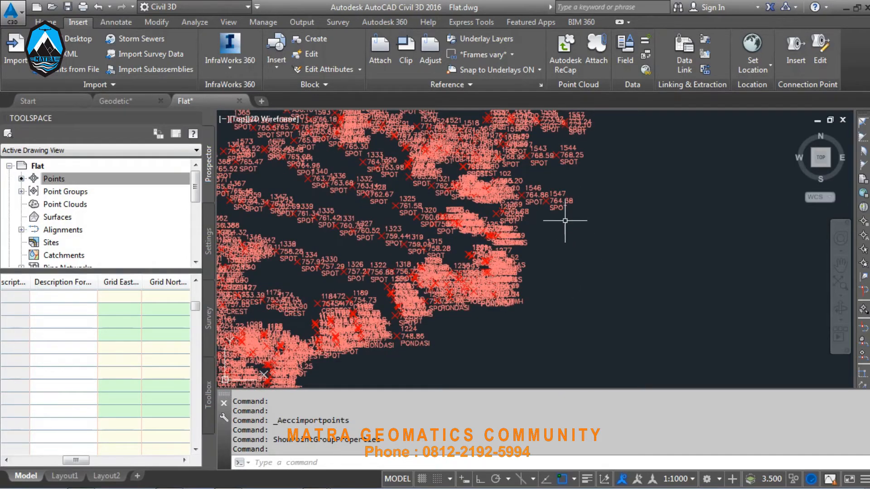
{"action": "scroll", "coordinate": [641, 239], "scroll_direction": "down", "scroll_amount": 5}
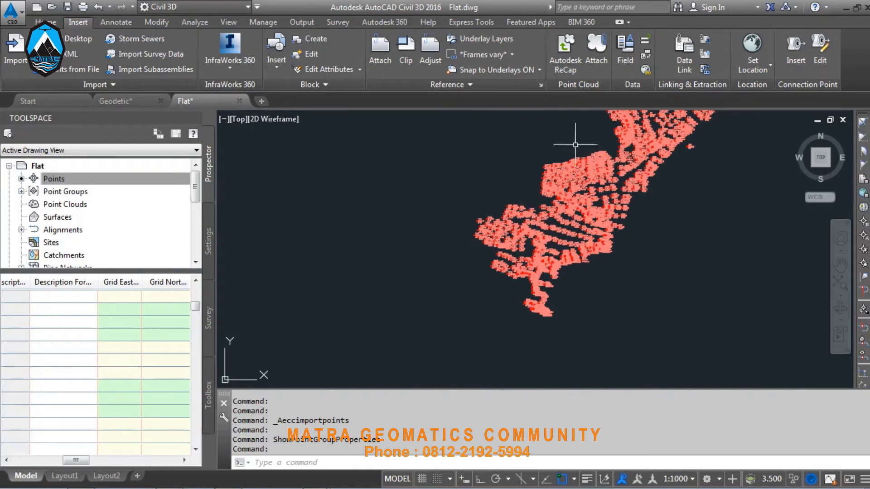
{"action": "middle_click_drag", "start_coordinate": [573, 140], "coordinate": [499, 262]}
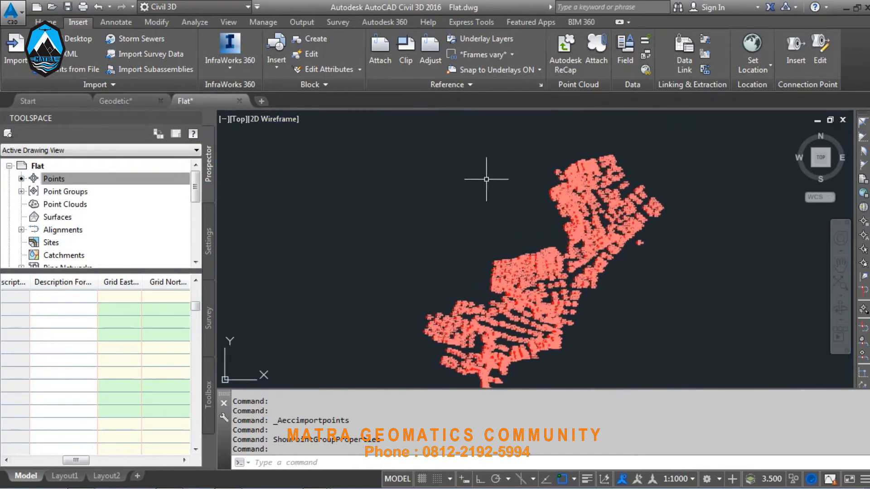
{"action": "scroll", "coordinate": [653, 236], "scroll_direction": "up", "scroll_amount": 6}
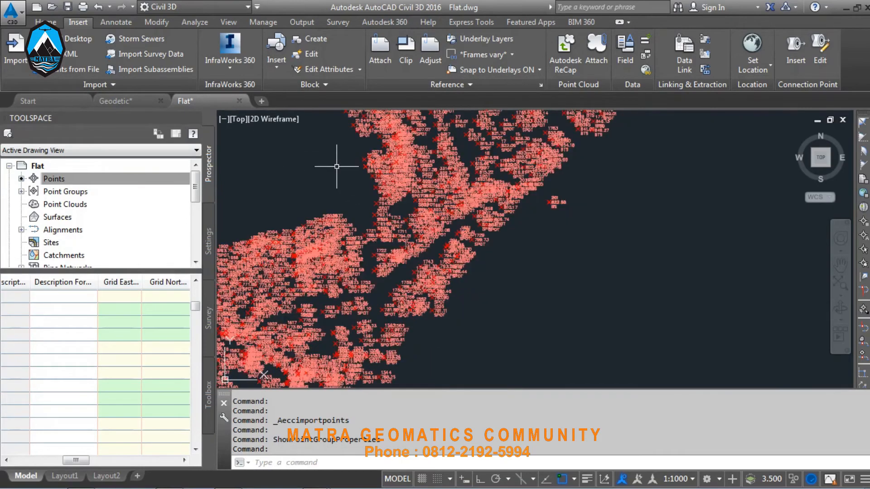
{"action": "scroll", "coordinate": [334, 169], "scroll_direction": "down", "scroll_amount": 2}
{"action": "middle_click_drag", "start_coordinate": [334, 169], "coordinate": [463, 177]}
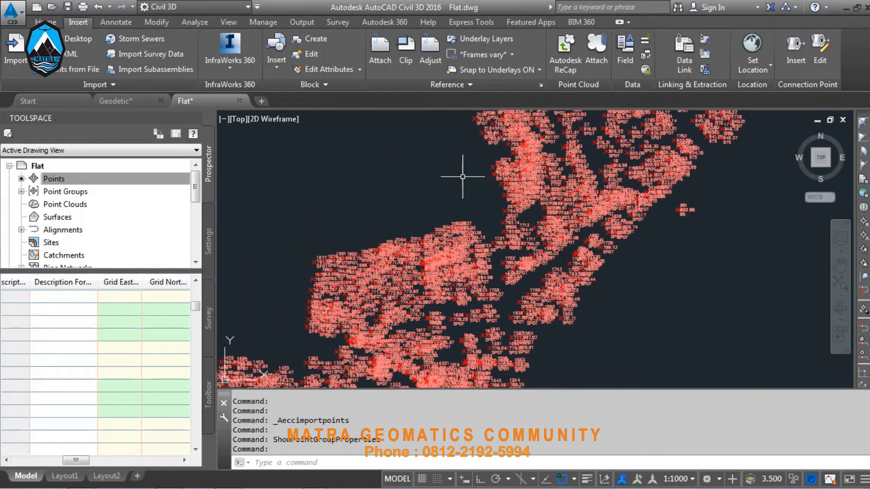
{"action": "scroll", "coordinate": [460, 141], "scroll_direction": "down", "scroll_amount": 4}
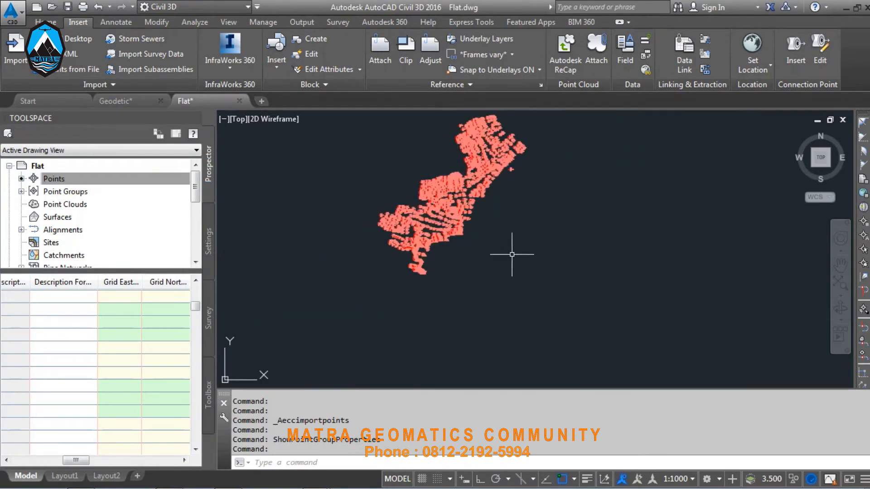
Erase all the imported survey points from the Flat drawing.
{"action": "scroll", "coordinate": [512, 254], "scroll_direction": "down", "scroll_amount": 1}
{"action": "left_click", "coordinate": [575, 281]}
{"action": "left_click", "coordinate": [402, 126]}
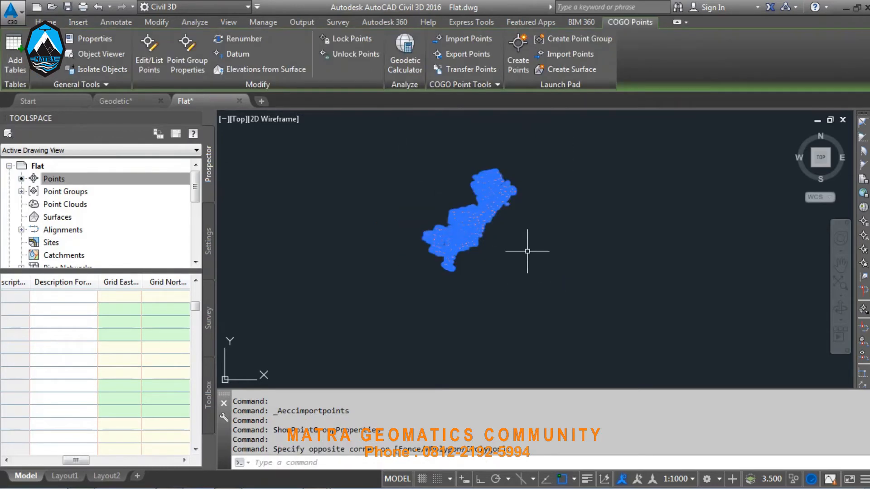
Switch to the Geodetic drawing and copy point 203 with its geodetic label to the clipboard.
{"action": "left_click", "coordinate": [140, 98]}
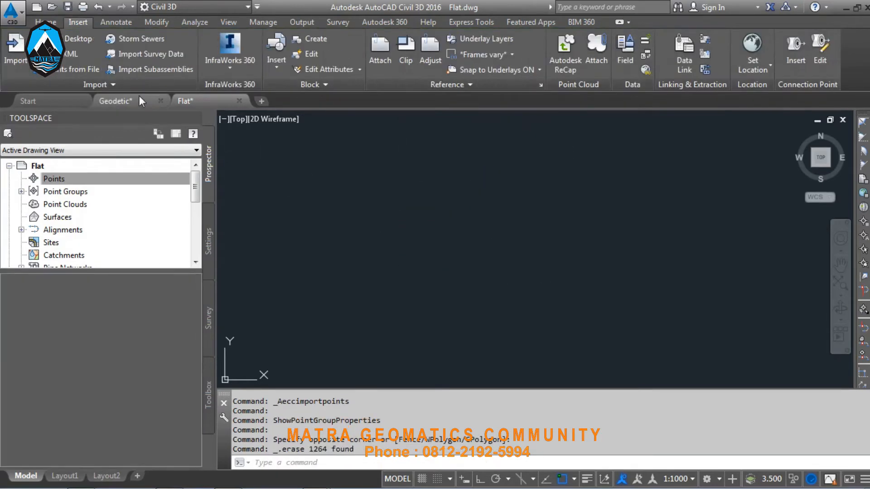
{"action": "left_click", "coordinate": [515, 213]}
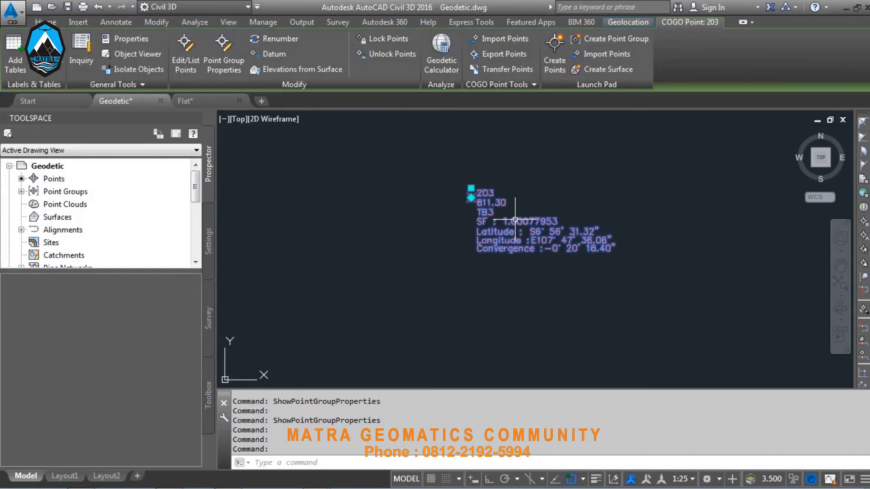
{"action": "right_click", "coordinate": [521, 198]}
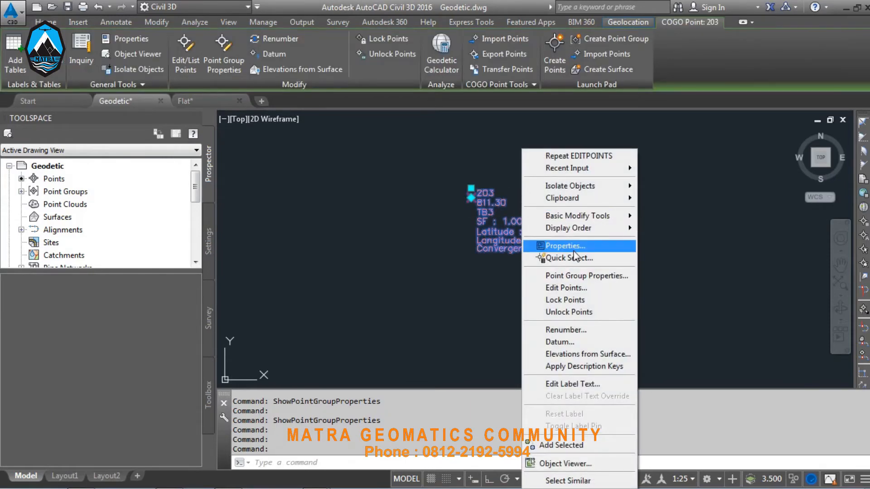
{"action": "mouse_move", "coordinate": [575, 201]}
{"action": "left_click", "coordinate": [670, 209]}
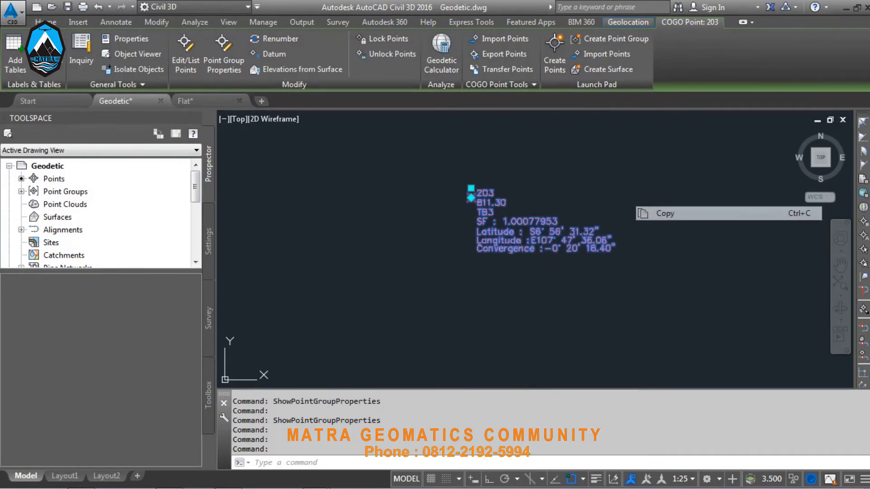
Paste the copied point into the Flat drawing at its original coordinates and inspect its SF, latitude, longitude and convergence label lines.
{"action": "left_click", "coordinate": [211, 101]}
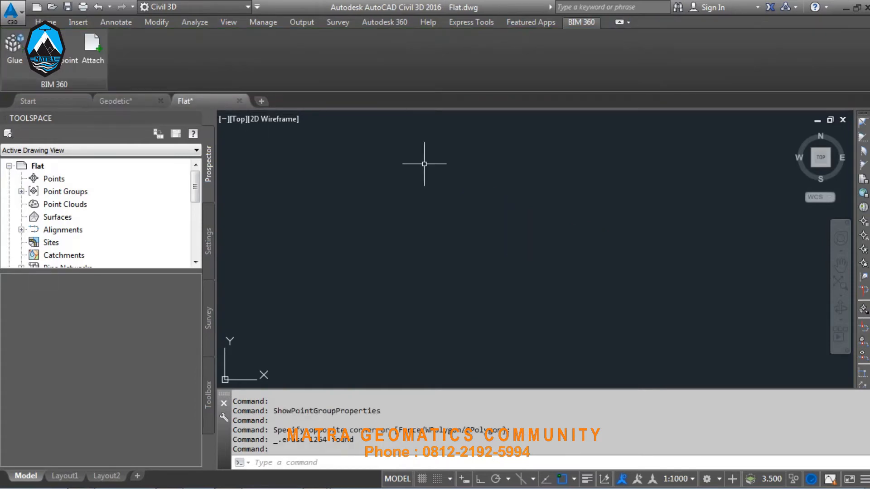
{"action": "right_click", "coordinate": [431, 160]}
{"action": "mouse_move", "coordinate": [475, 222]}
{"action": "left_click", "coordinate": [610, 284]}
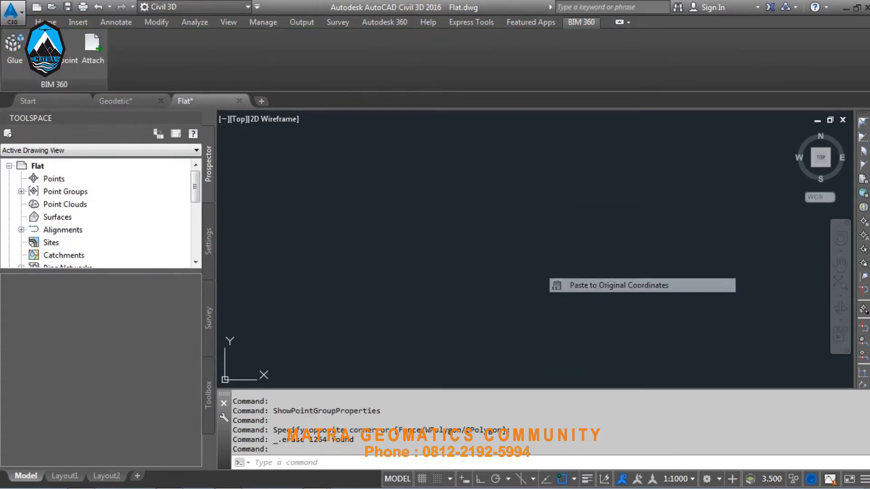
{"action": "scroll", "coordinate": [482, 195], "scroll_direction": "up", "scroll_amount": 10}
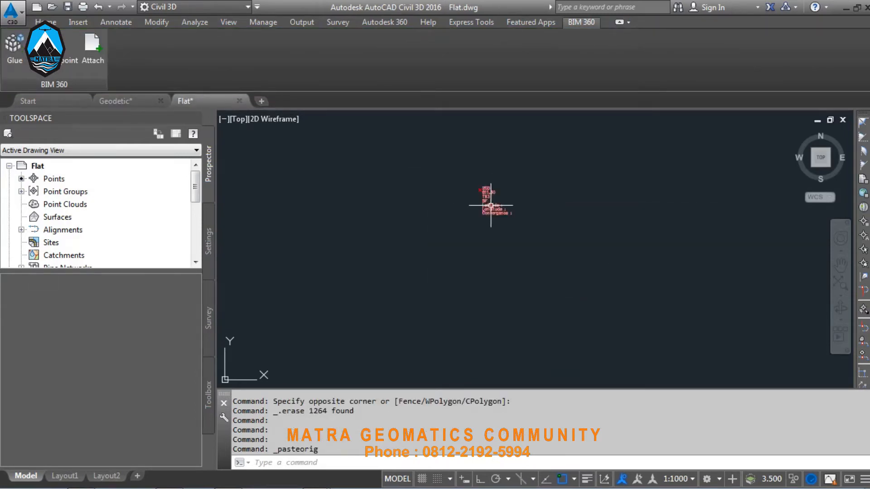
{"action": "scroll", "coordinate": [540, 180], "scroll_direction": "up", "scroll_amount": 4}
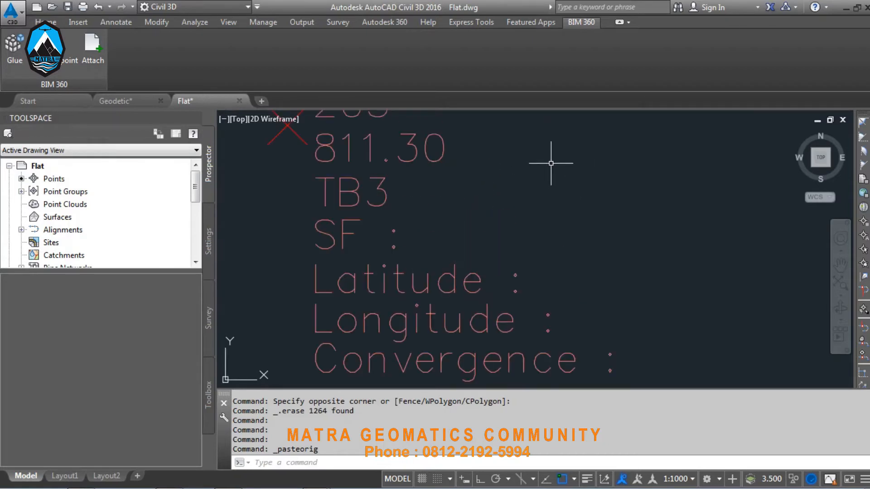
{"action": "scroll", "coordinate": [552, 163], "scroll_direction": "down", "scroll_amount": 6}
{"action": "scroll", "coordinate": [544, 212], "scroll_direction": "up", "scroll_amount": 2}
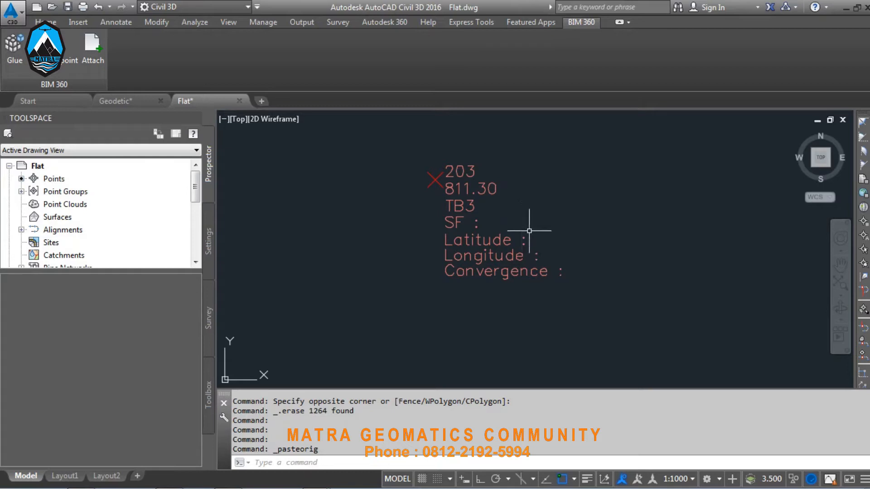
{"action": "key", "text": "Escape"}
{"action": "key", "text": "Escape"}
{"action": "key", "text": "Escape"}
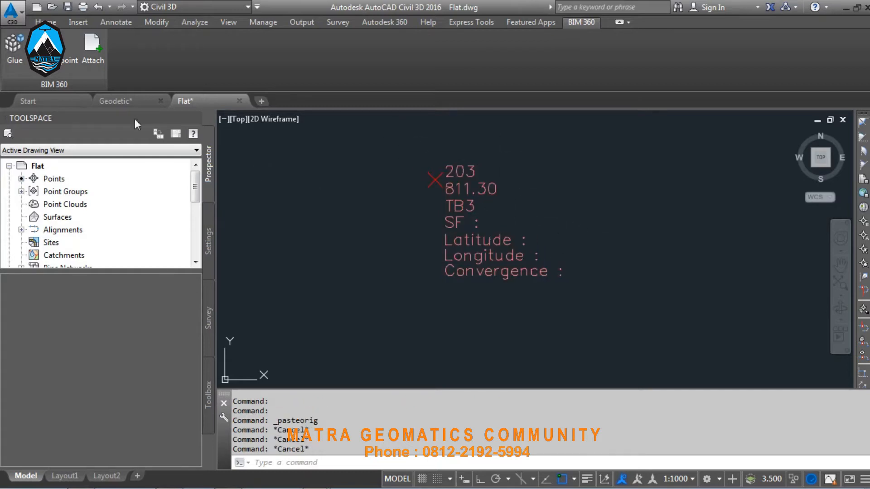
Import points.csv from the Raw Data folder in ENZ (comma delimited) format, adding the points to the Jatinangor 1 group.
{"action": "left_click", "coordinate": [45, 22]}
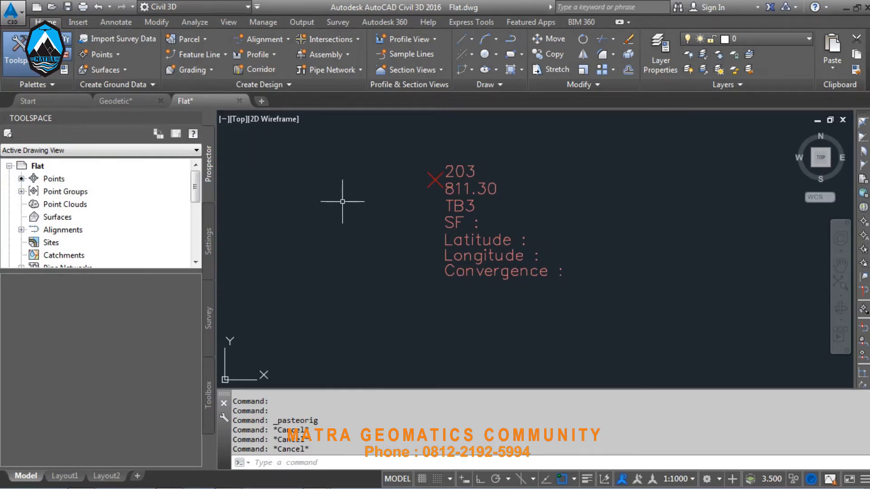
{"action": "left_click", "coordinate": [78, 22]}
{"action": "left_click", "coordinate": [81, 69]}
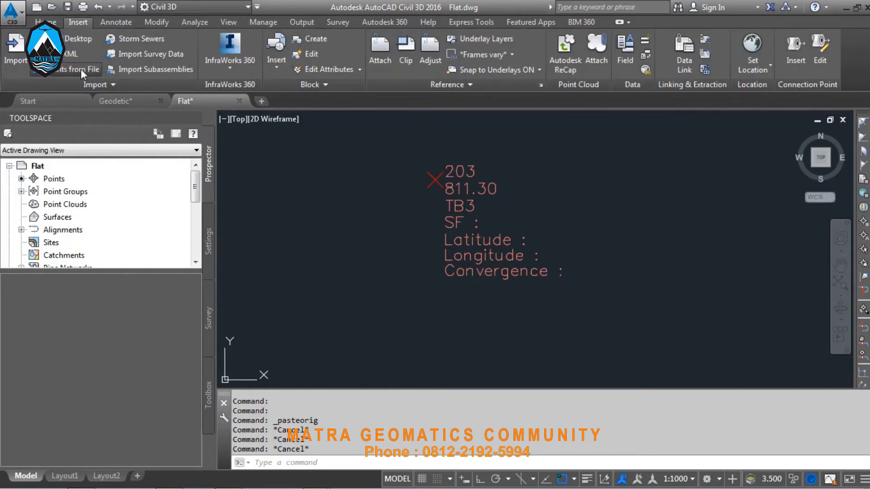
{"action": "left_click", "coordinate": [499, 76]}
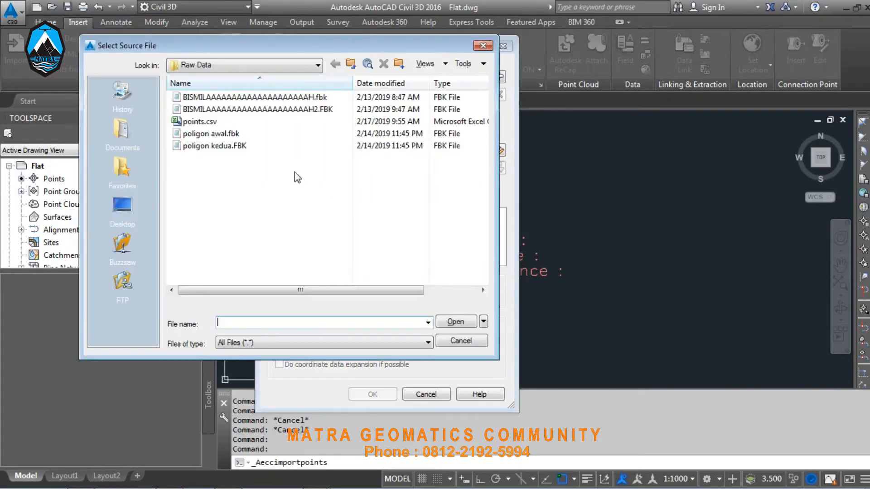
{"action": "left_click", "coordinate": [200, 122]}
{"action": "left_click", "coordinate": [456, 322]}
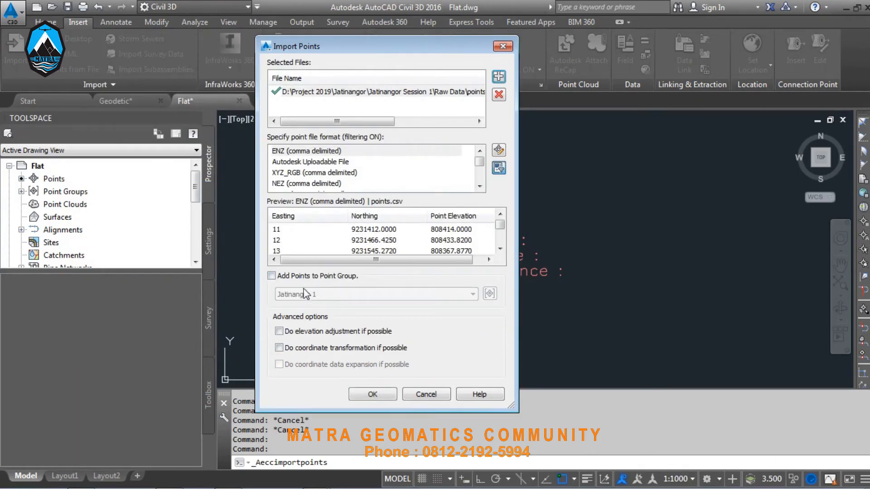
{"action": "left_click", "coordinate": [313, 276]}
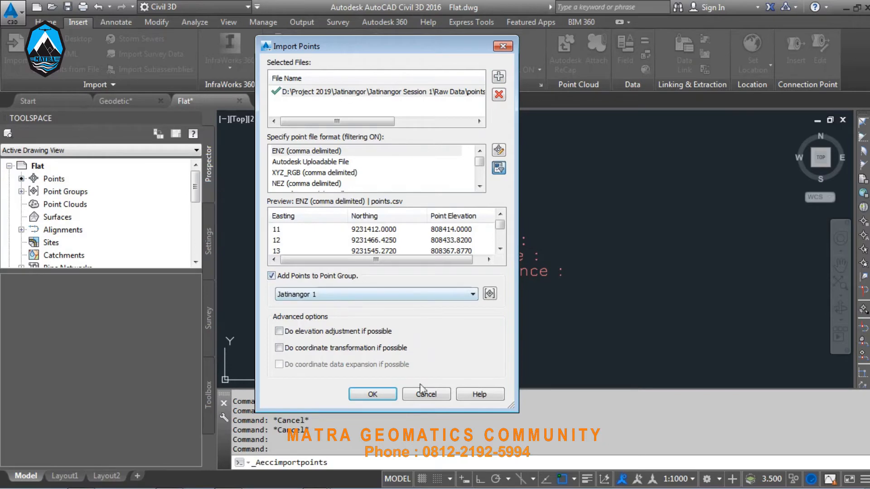
{"action": "left_click", "coordinate": [377, 395]}
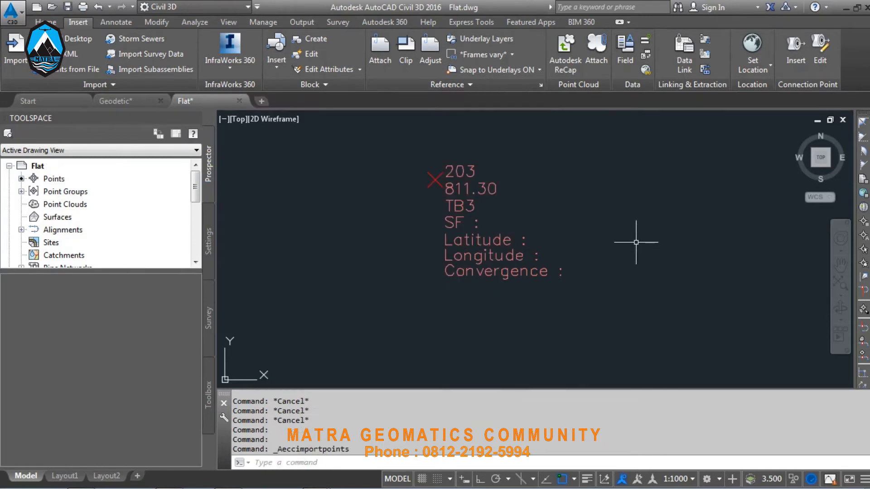
Zoom to the extents of the Flat drawing and examine where the imported points lie.
{"action": "scroll", "coordinate": [563, 258], "scroll_direction": "down", "scroll_amount": 5}
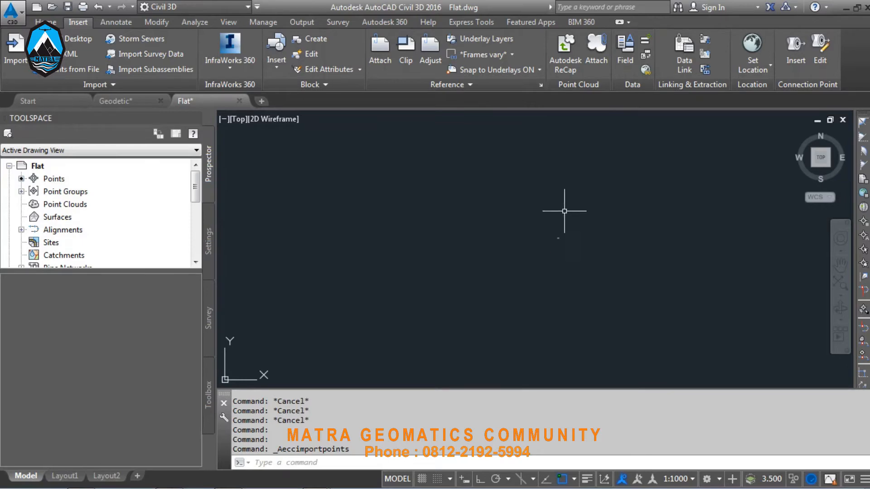
{"action": "type", "text": "z"}
{"action": "key", "text": "Return"}
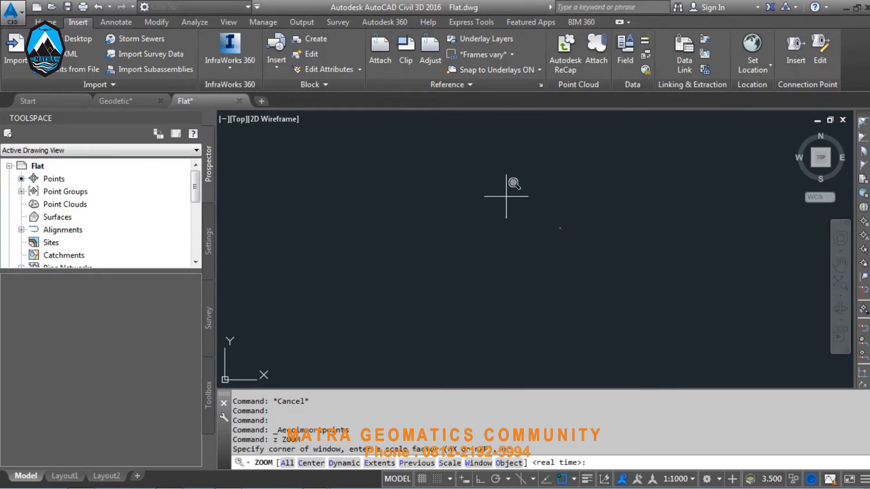
{"action": "type", "text": "e"}
{"action": "key", "text": "Return"}
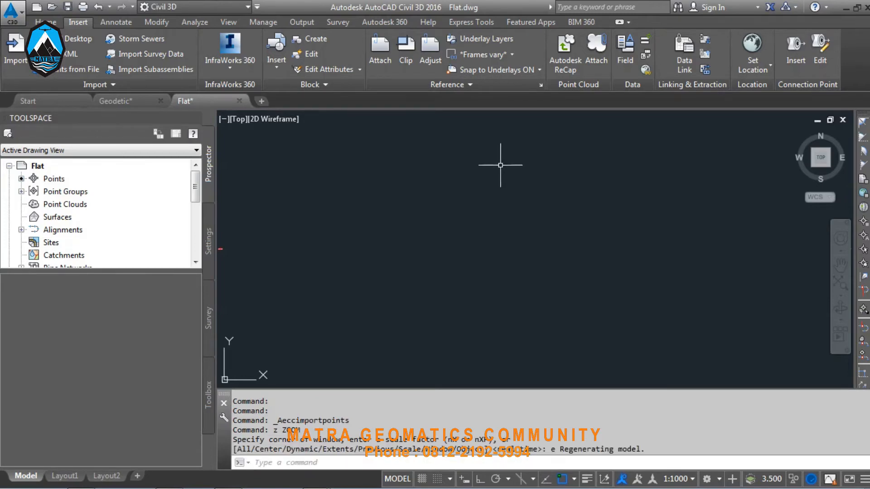
{"action": "scroll", "coordinate": [350, 222], "scroll_direction": "up", "scroll_amount": 8}
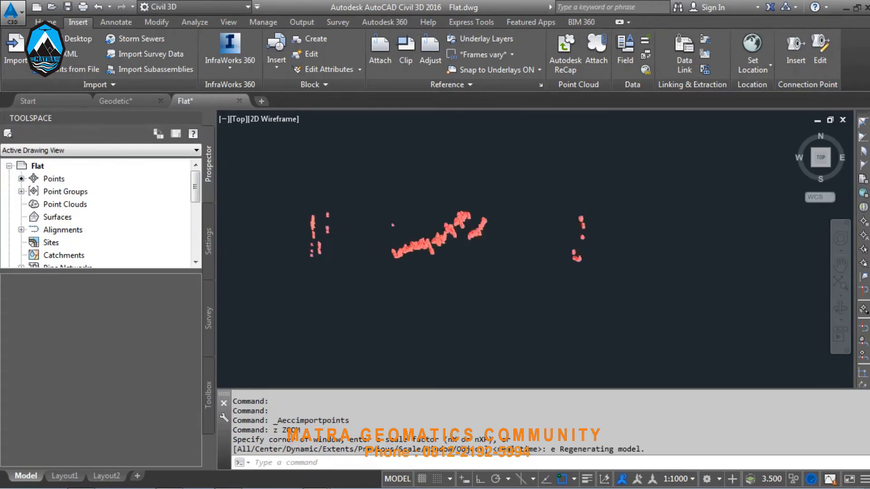
{"action": "scroll", "coordinate": [376, 217], "scroll_direction": "down", "scroll_amount": 10}
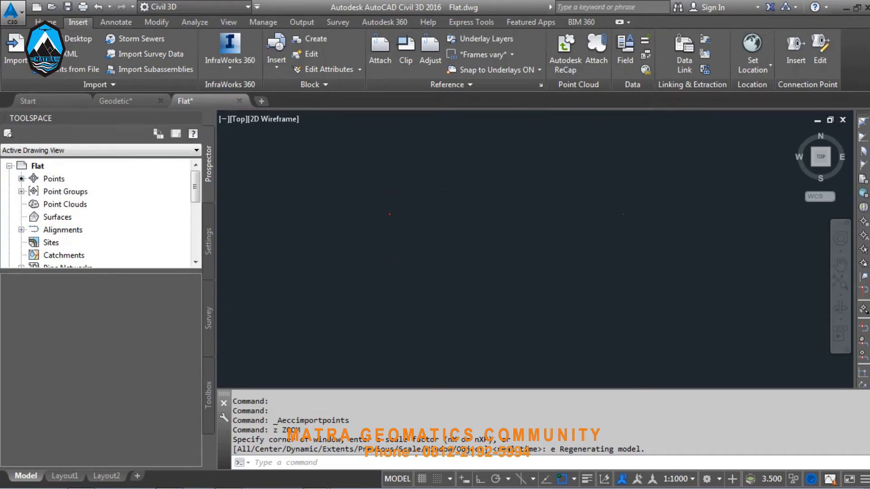
Erase the wrongly placed ENZ points and fit the view to the remaining point 203.
{"action": "key", "text": "Escape"}
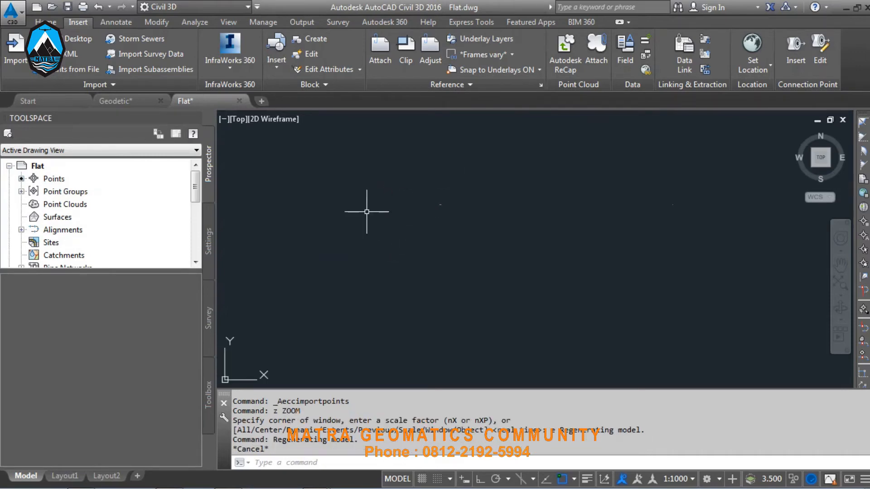
{"action": "left_click", "coordinate": [599, 261]}
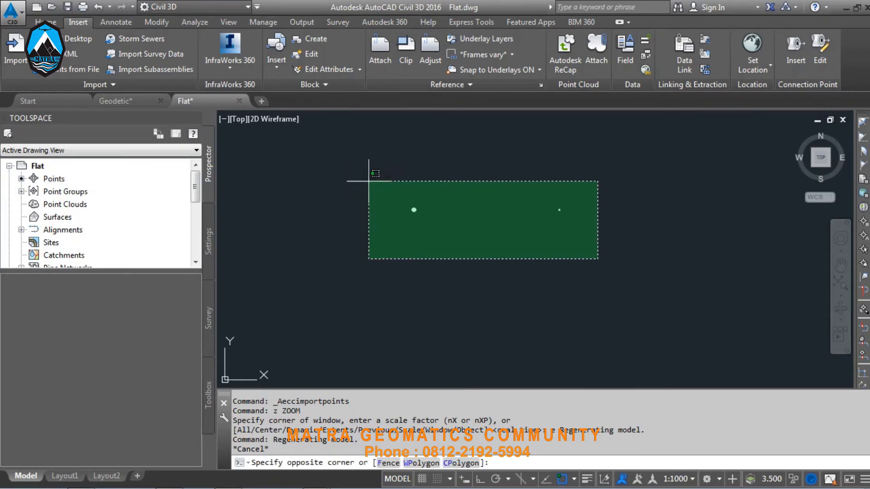
{"action": "left_click", "coordinate": [345, 159]}
{"action": "left_click", "coordinate": [445, 237]}
{"action": "left_click", "coordinate": [404, 198]}
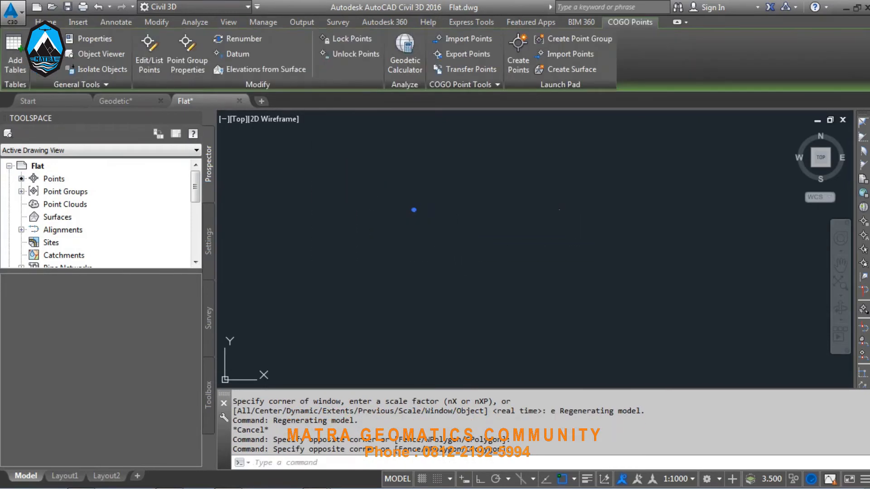
{"action": "key", "text": "Delete"}
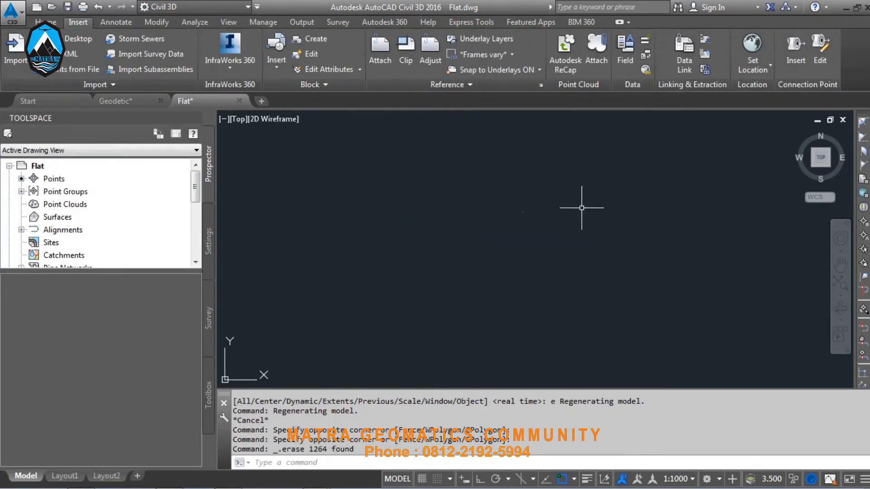
{"action": "type", "text": "z"}
{"action": "key", "text": "Return"}
{"action": "type", "text": "e"}
{"action": "key", "text": "Return"}
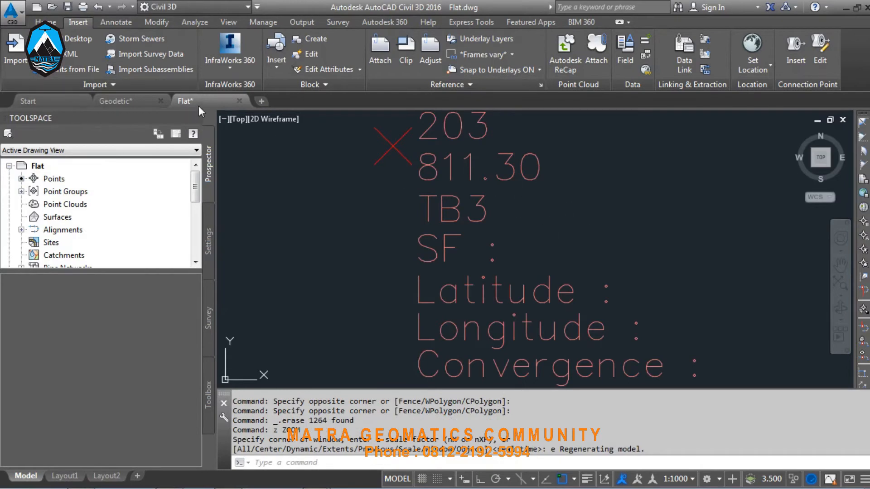
Import points.csv as PNEZD (comma delimited) into the Jatinangor 1 group, resolving all duplicate point numbers with Use next point number.
{"action": "left_click", "coordinate": [58, 70]}
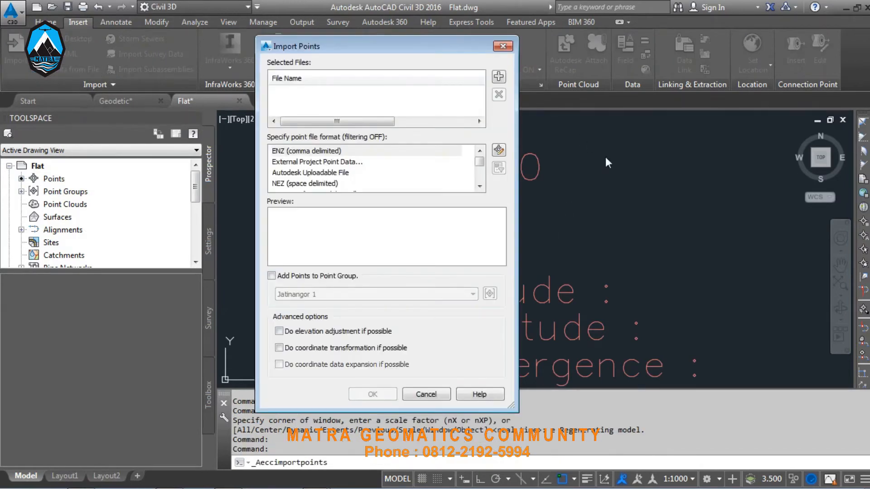
{"action": "left_click", "coordinate": [500, 78]}
{"action": "left_click", "coordinate": [198, 122]}
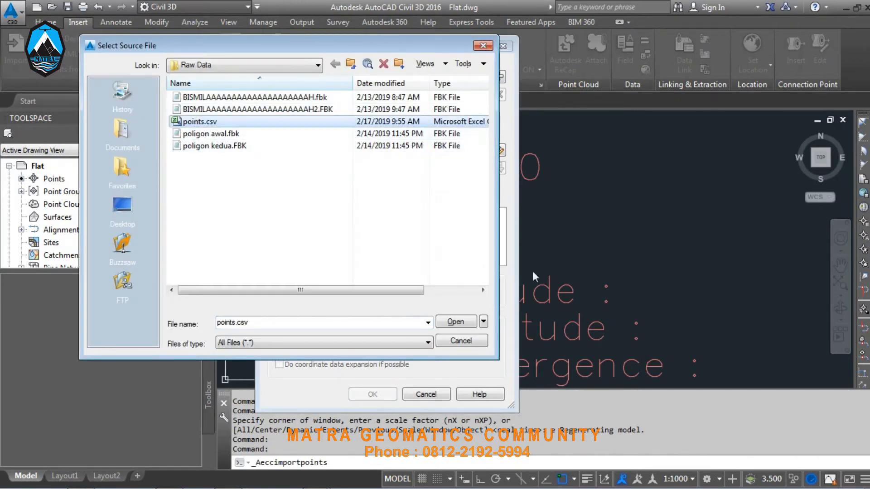
{"action": "left_click", "coordinate": [465, 324]}
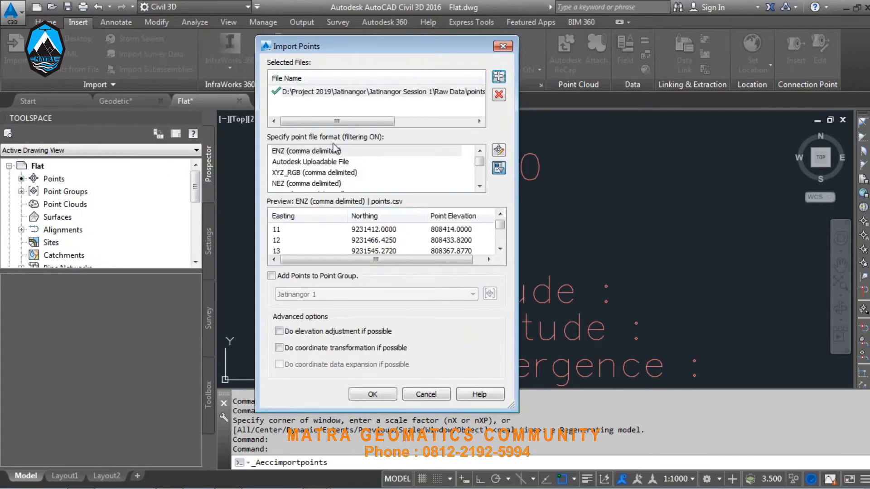
{"action": "left_click", "coordinate": [322, 164]}
{"action": "scroll", "coordinate": [322, 182], "scroll_direction": "down", "scroll_amount": 3}
{"action": "left_click", "coordinate": [321, 184]}
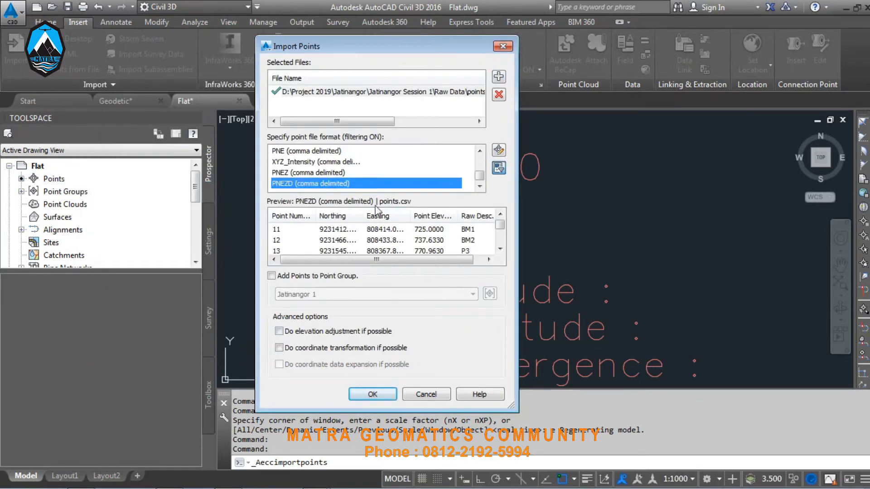
{"action": "left_click", "coordinate": [312, 276]}
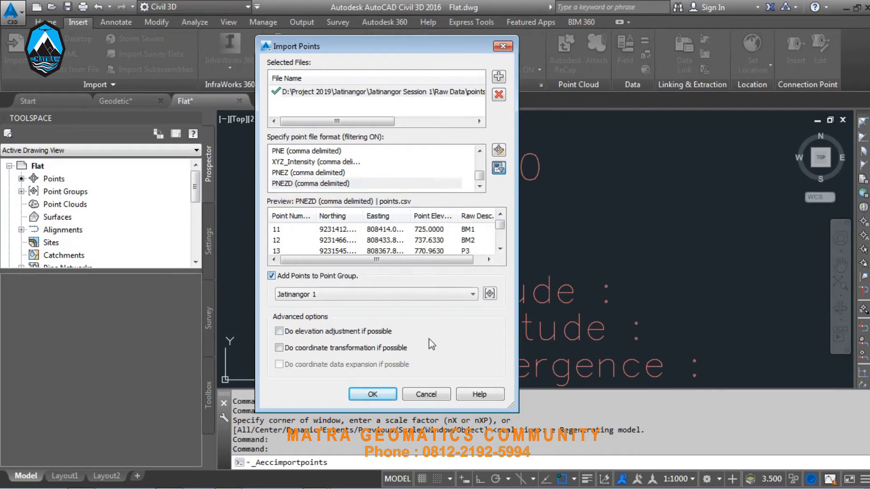
{"action": "left_click", "coordinate": [373, 394]}
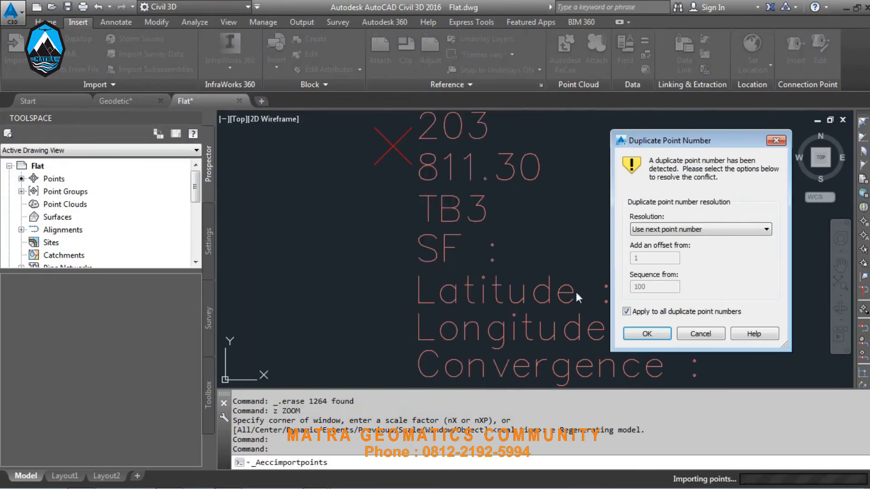
{"action": "left_click", "coordinate": [649, 334]}
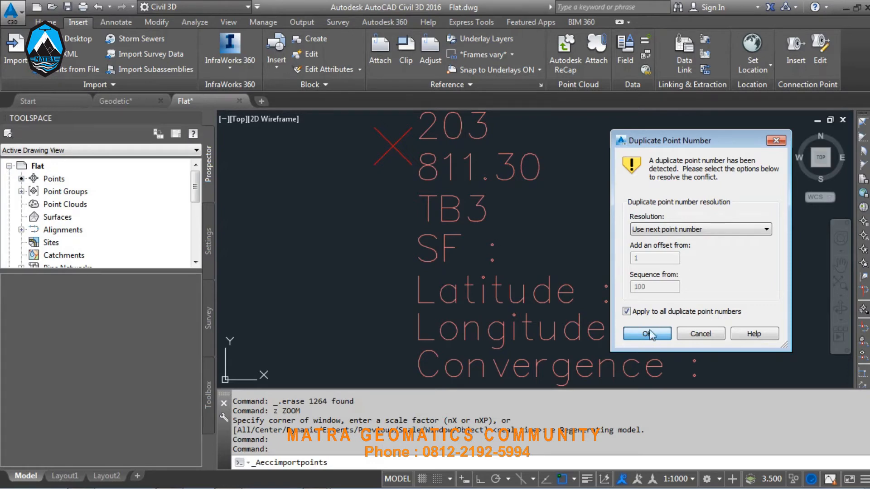
{"action": "key", "text": "Return"}
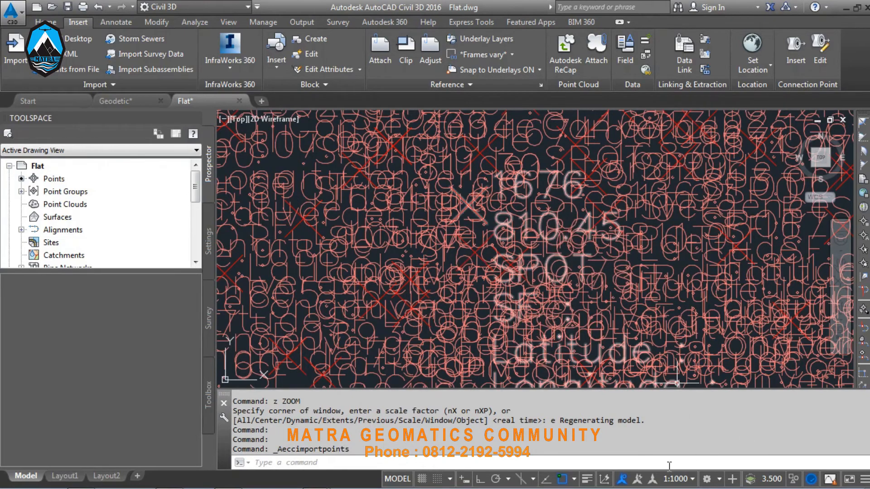
Set the annotation scale to 1:25 and look closely at the label of imported point 1683.
{"action": "left_click", "coordinate": [675, 479]}
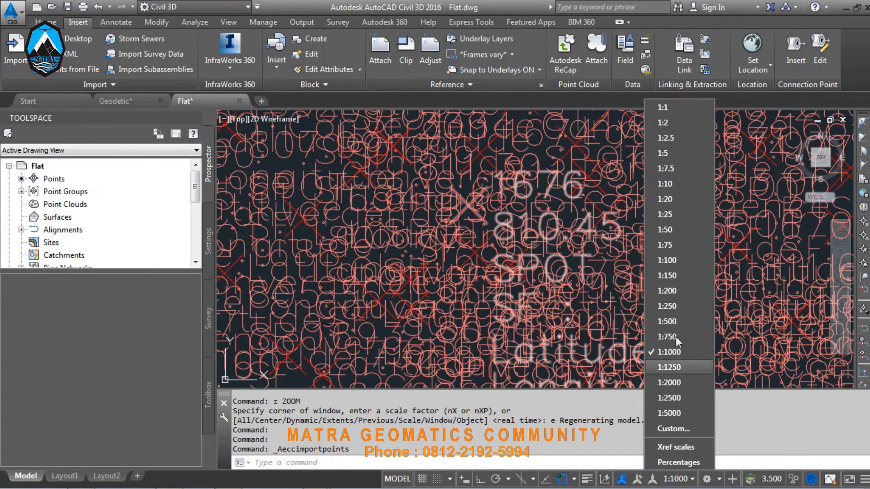
{"action": "left_click", "coordinate": [666, 215]}
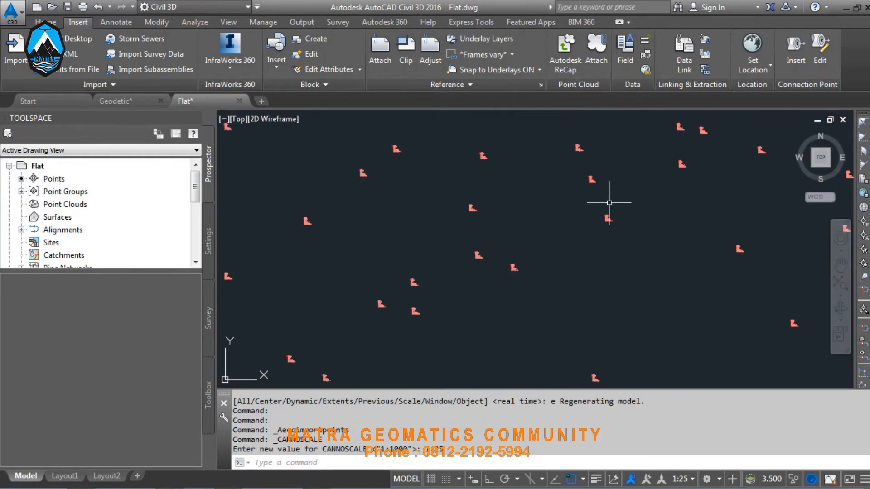
{"action": "scroll", "coordinate": [609, 202], "scroll_direction": "up", "scroll_amount": 6}
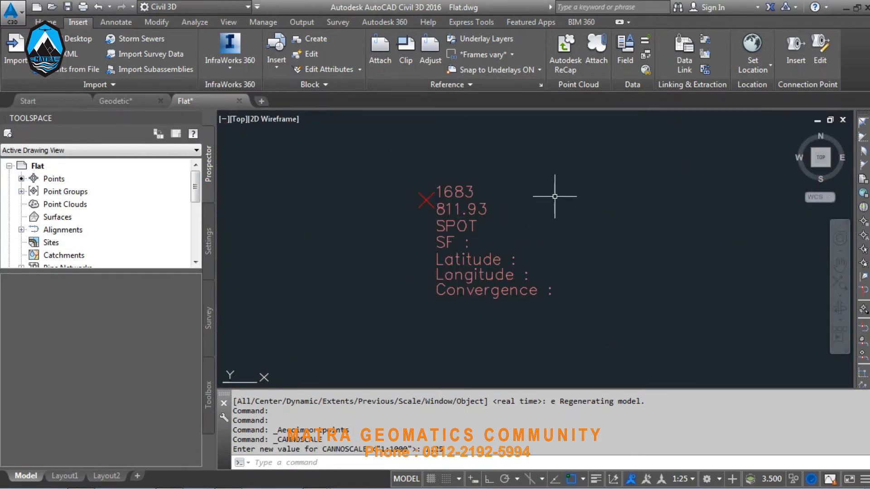
Review the units and coordinate zone in the Flat drawing's settings, leaving them as they are.
{"action": "right_click", "coordinate": [54, 167]}
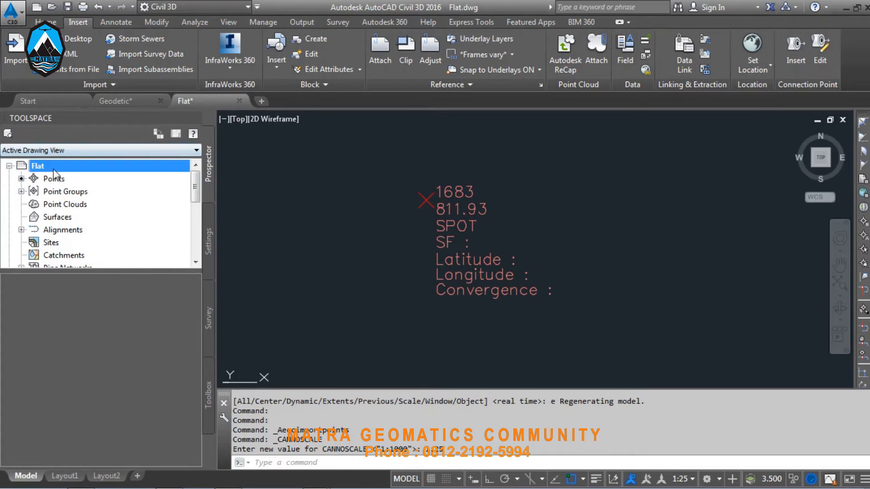
{"action": "left_click", "coordinate": [116, 315]}
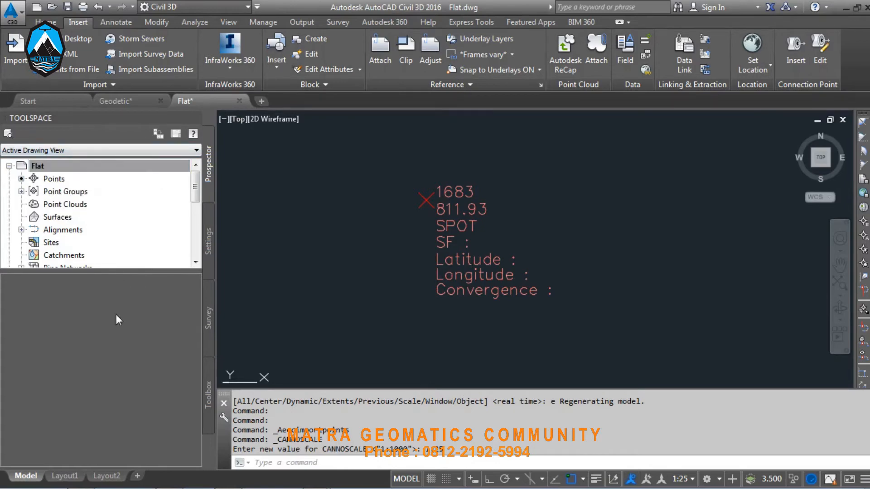
{"action": "left_click", "coordinate": [209, 240]}
{"action": "right_click", "coordinate": [65, 166]}
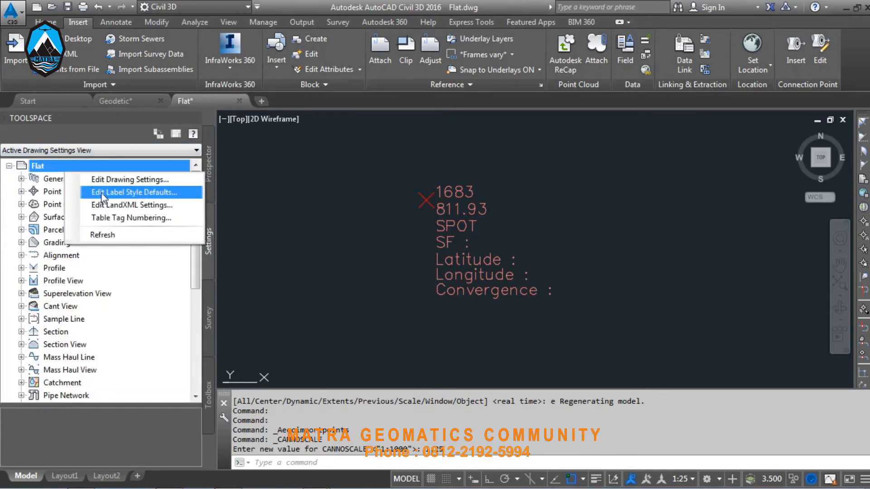
{"action": "left_click", "coordinate": [117, 178]}
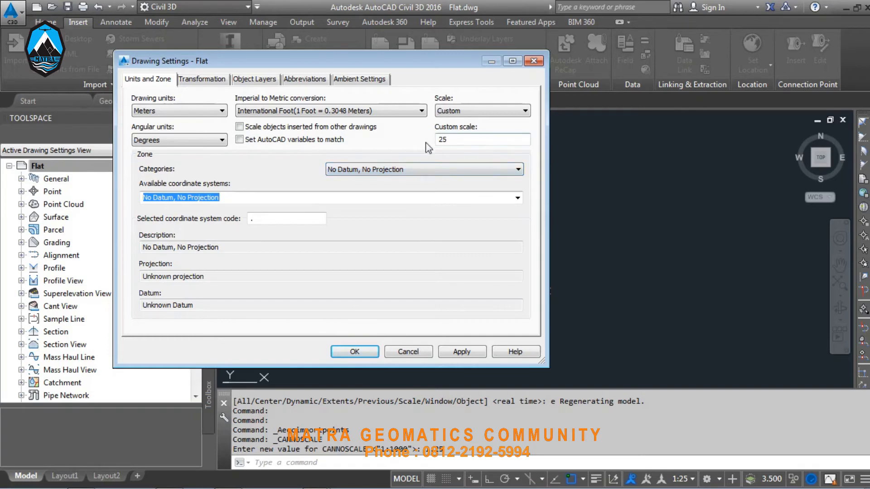
{"action": "left_click", "coordinate": [356, 353]}
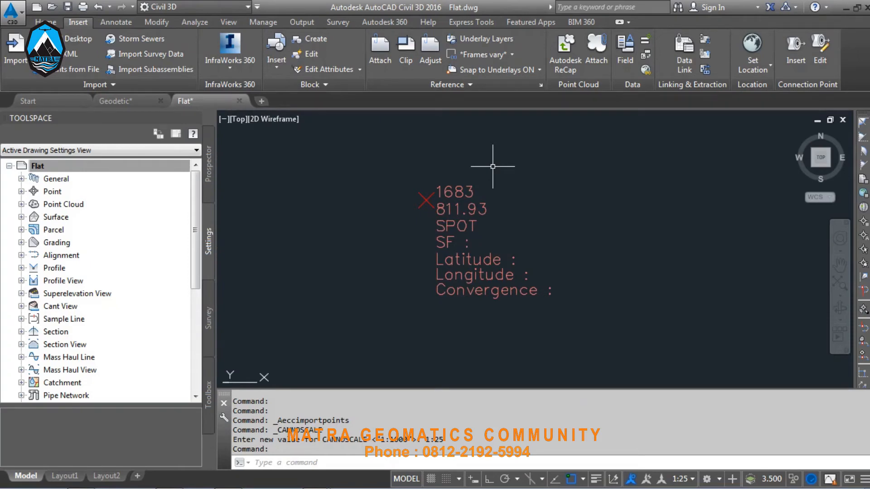
{"action": "key", "text": "Escape"}
{"action": "key", "text": "Escape"}
{"action": "scroll", "coordinate": [495, 214], "scroll_direction": "down", "scroll_amount": 10}
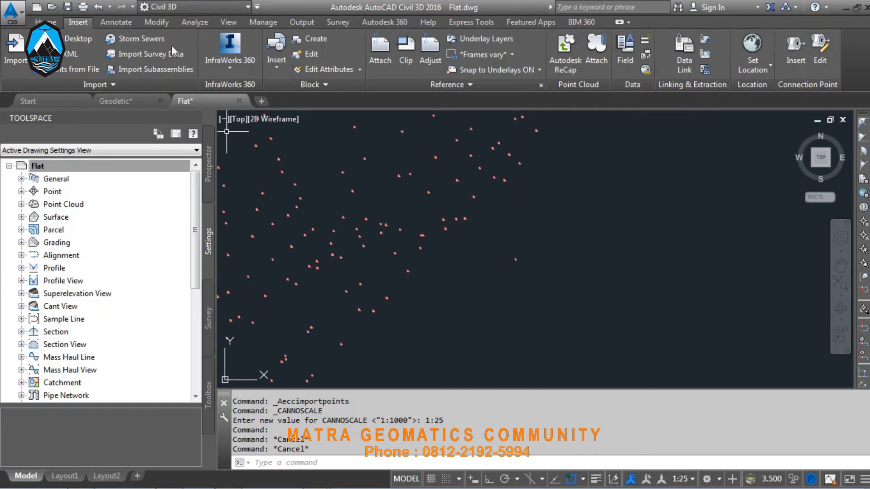
{"action": "left_click", "coordinate": [46, 21]}
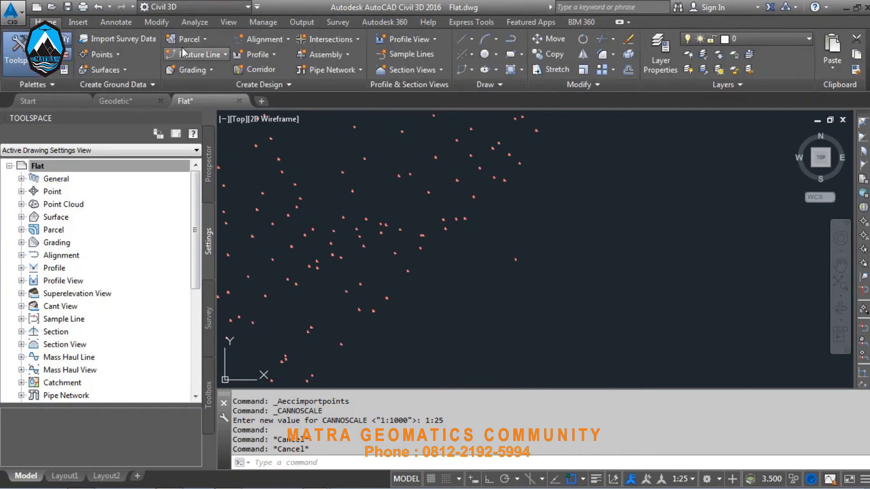
{"action": "left_click", "coordinate": [511, 41]}
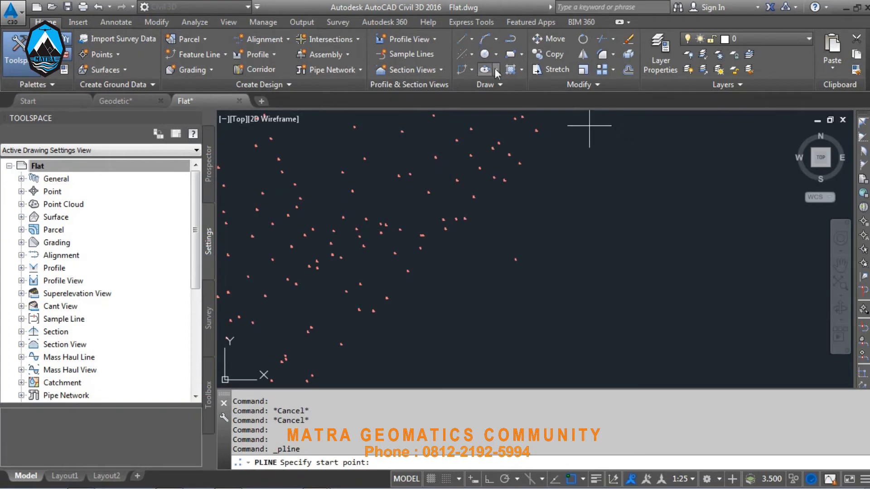
{"action": "left_click", "coordinate": [499, 84]}
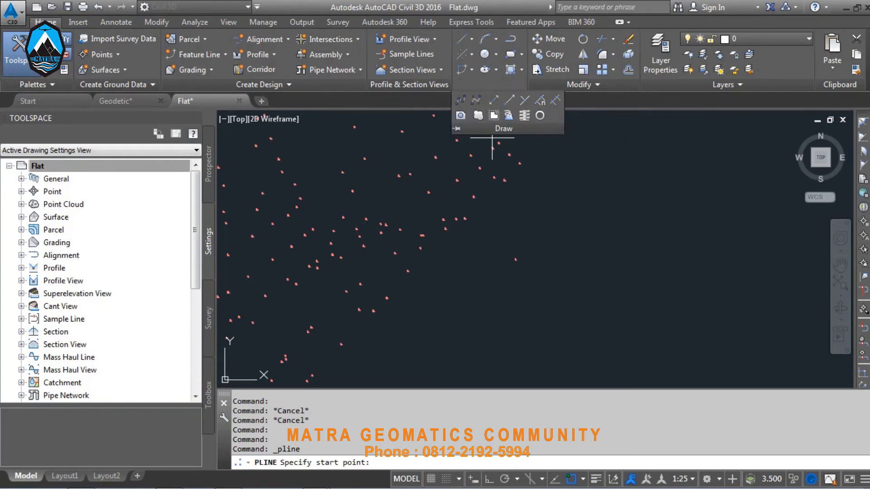
{"action": "left_click", "coordinate": [462, 101]}
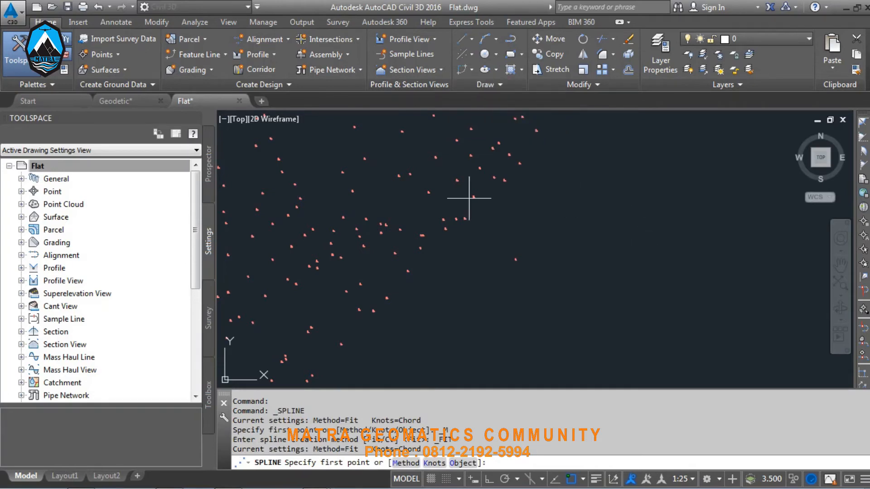
{"action": "scroll", "coordinate": [512, 185], "scroll_direction": "down", "scroll_amount": 2}
{"action": "middle_click_drag", "start_coordinate": [541, 192], "coordinate": [207, 184]}
{"action": "left_click", "coordinate": [721, 218]}
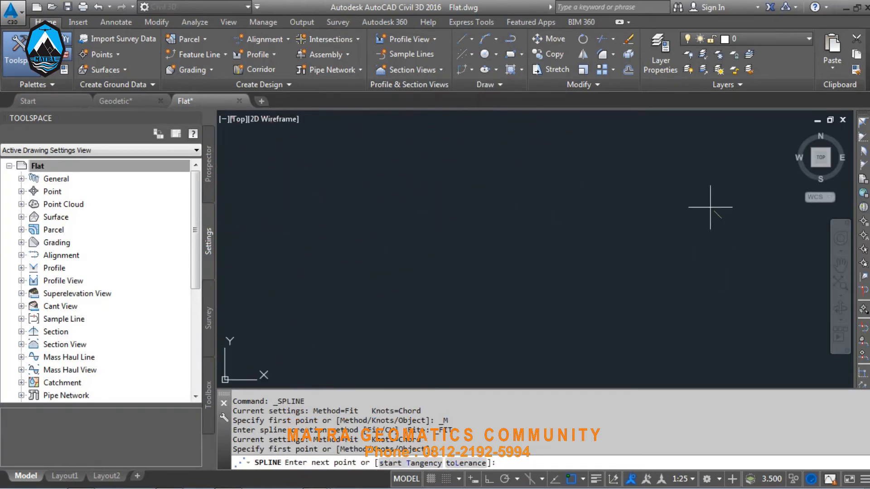
{"action": "left_click", "coordinate": [707, 204]}
{"action": "left_click", "coordinate": [685, 189]}
{"action": "left_click", "coordinate": [665, 185]}
{"action": "left_click", "coordinate": [628, 189]}
{"action": "left_click", "coordinate": [578, 196]}
{"action": "left_click", "coordinate": [519, 201]}
{"action": "left_click", "coordinate": [473, 228]}
{"action": "left_click", "coordinate": [434, 294]}
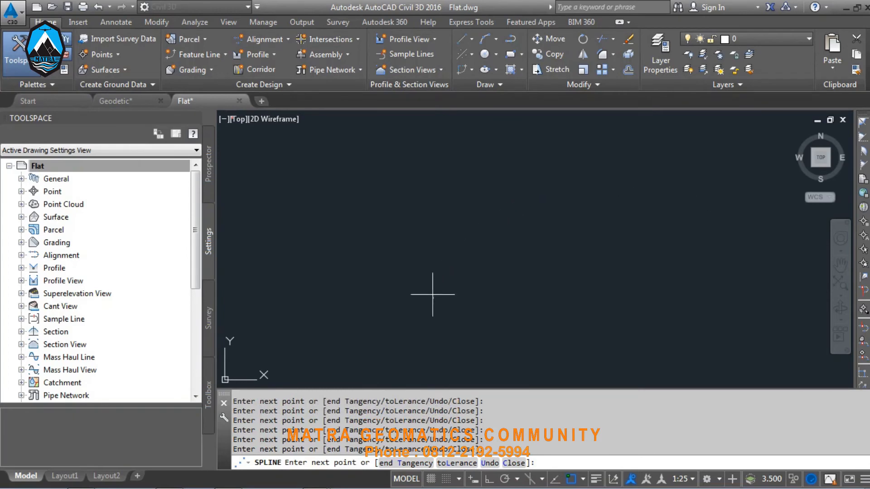
{"action": "left_click", "coordinate": [472, 336]}
{"action": "left_click", "coordinate": [581, 363]}
{"action": "left_click", "coordinate": [683, 371]}
{"action": "left_click", "coordinate": [747, 311]}
{"action": "left_click", "coordinate": [760, 268]}
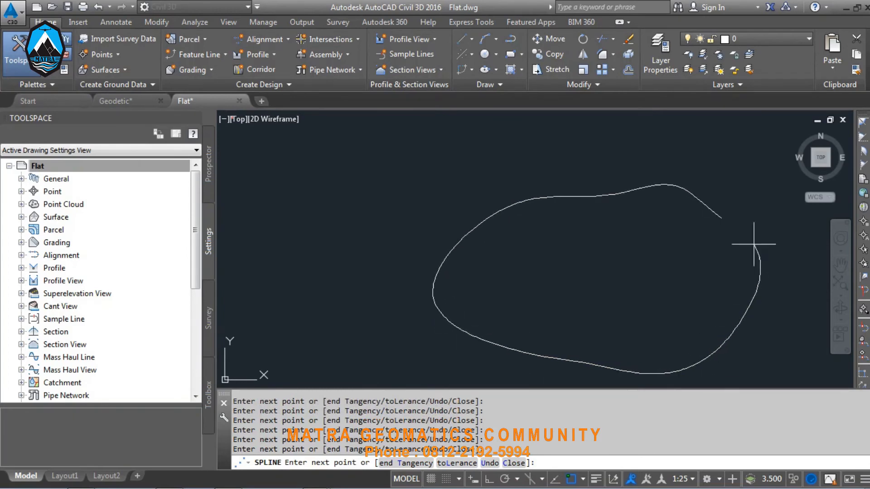
{"action": "left_click", "coordinate": [721, 218]}
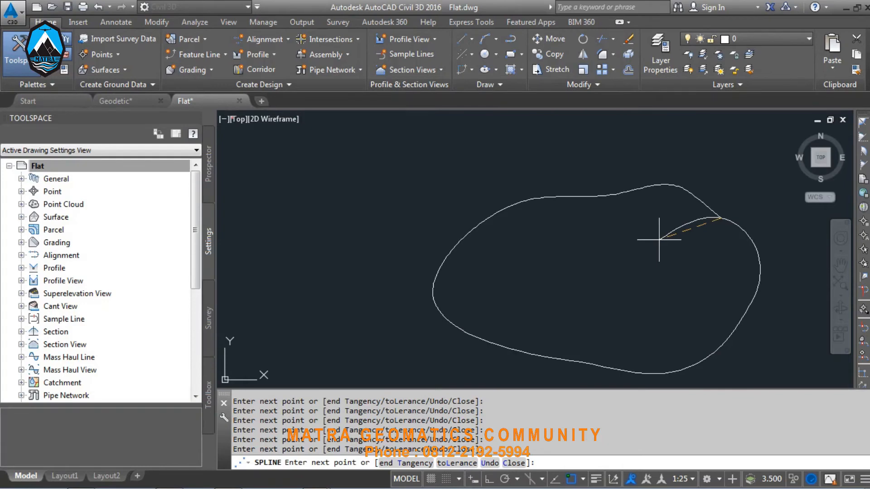
{"action": "key", "text": "Escape"}
Draw an irregular loop with a fit-point spline in the empty area east of the survey points, ending at its start.
{"action": "key", "text": "space"}
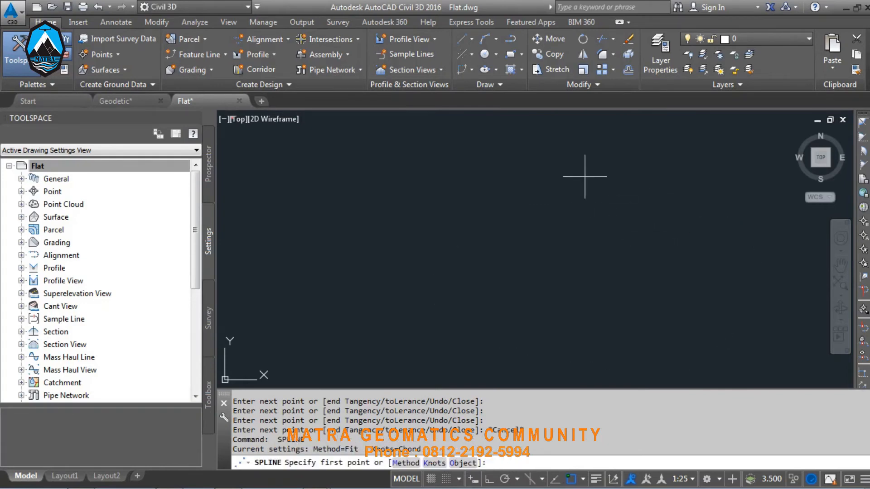
{"action": "left_click", "coordinate": [563, 141]}
{"action": "left_click", "coordinate": [503, 149]}
{"action": "left_click", "coordinate": [462, 159]}
{"action": "left_click", "coordinate": [444, 160]}
{"action": "left_click", "coordinate": [416, 190]}
{"action": "left_click", "coordinate": [397, 238]}
{"action": "left_click", "coordinate": [385, 269]}
{"action": "left_click", "coordinate": [400, 318]}
{"action": "left_click", "coordinate": [459, 313]}
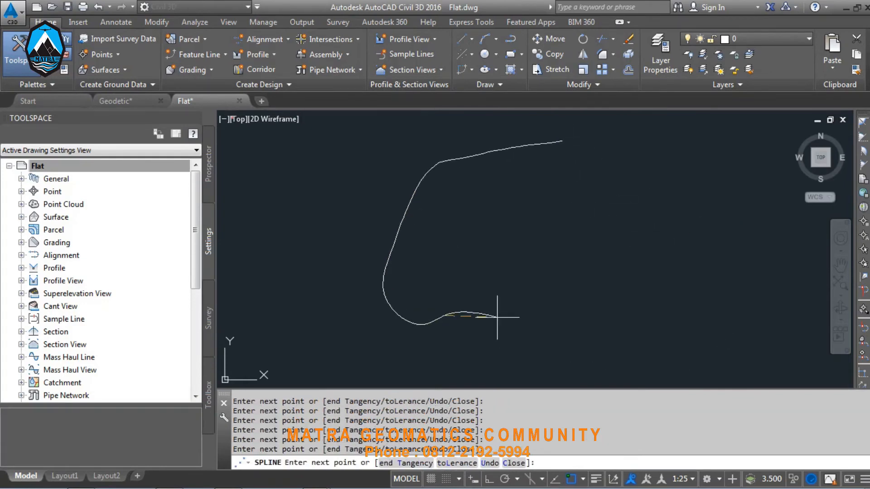
{"action": "left_click", "coordinate": [560, 333]}
{"action": "left_click", "coordinate": [634, 324]}
{"action": "left_click", "coordinate": [688, 313]}
{"action": "left_click", "coordinate": [707, 277]}
{"action": "left_click", "coordinate": [700, 224]}
{"action": "left_click", "coordinate": [613, 140]}
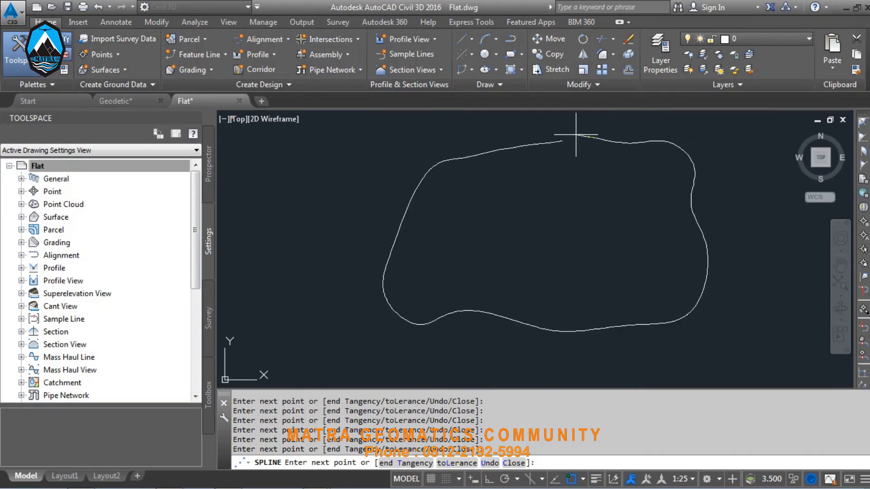
{"action": "left_click", "coordinate": [558, 139]}
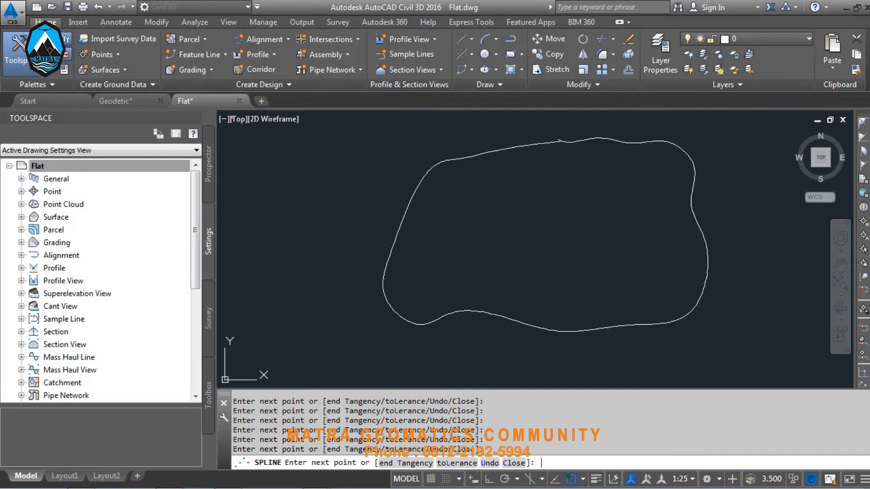
{"action": "key", "text": "Return"}
Reshape the spline loop by bulging its western side outward and moving fit points along its northern edge.
{"action": "left_click", "coordinate": [536, 144]}
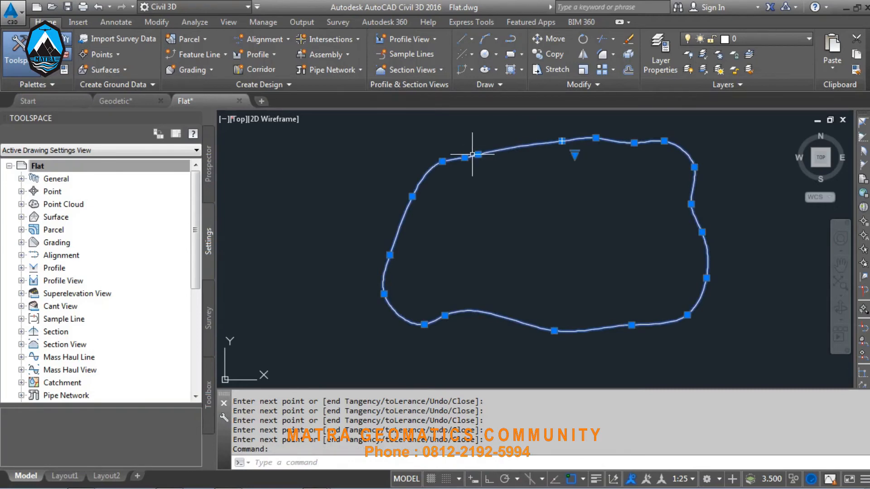
{"action": "left_click", "coordinate": [477, 154]}
{"action": "left_click", "coordinate": [475, 139]}
{"action": "left_click", "coordinate": [390, 256]}
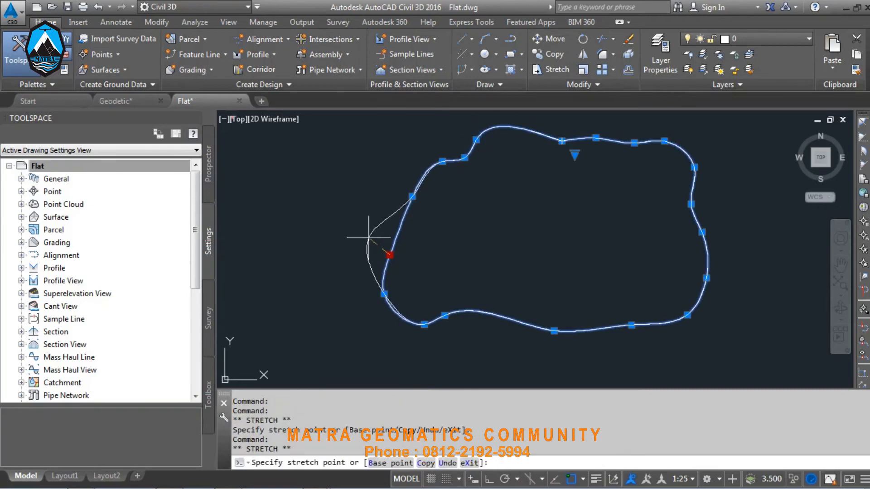
{"action": "left_click", "coordinate": [369, 238]}
{"action": "left_click", "coordinate": [412, 197]}
{"action": "left_click", "coordinate": [399, 191]}
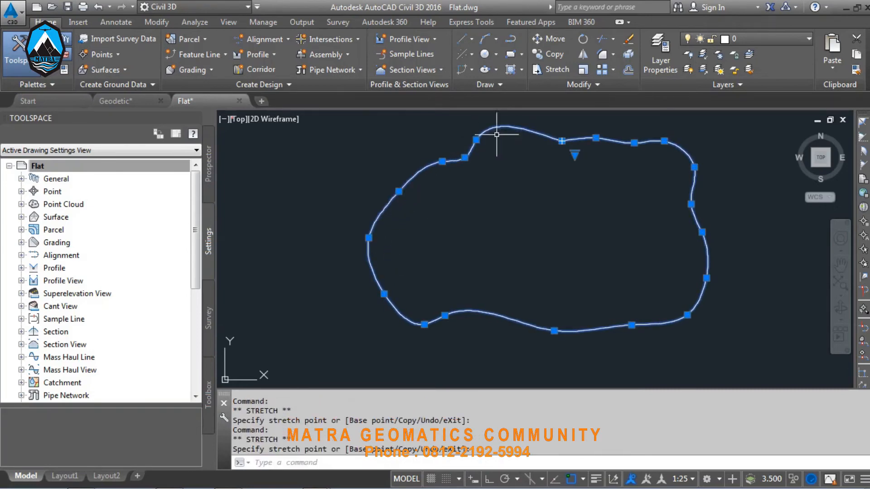
{"action": "left_click", "coordinate": [475, 139]}
{"action": "left_click", "coordinate": [491, 145]}
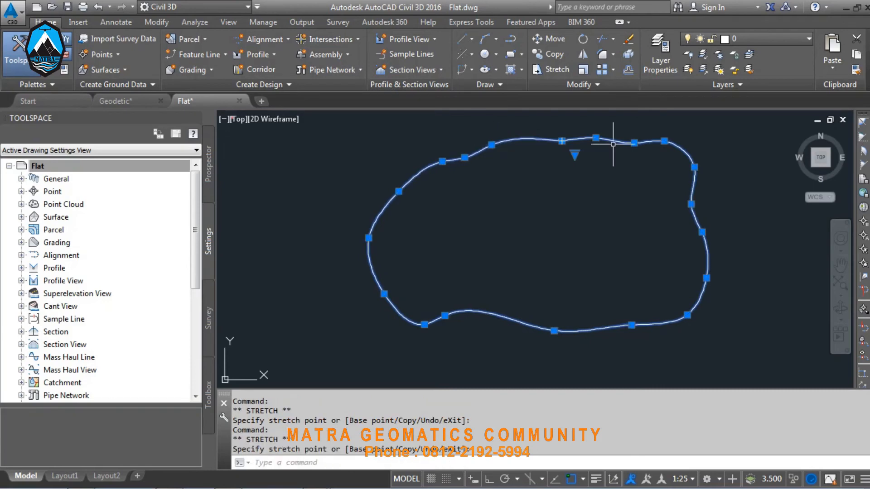
{"action": "left_click", "coordinate": [664, 141]}
{"action": "left_click", "coordinate": [661, 151]}
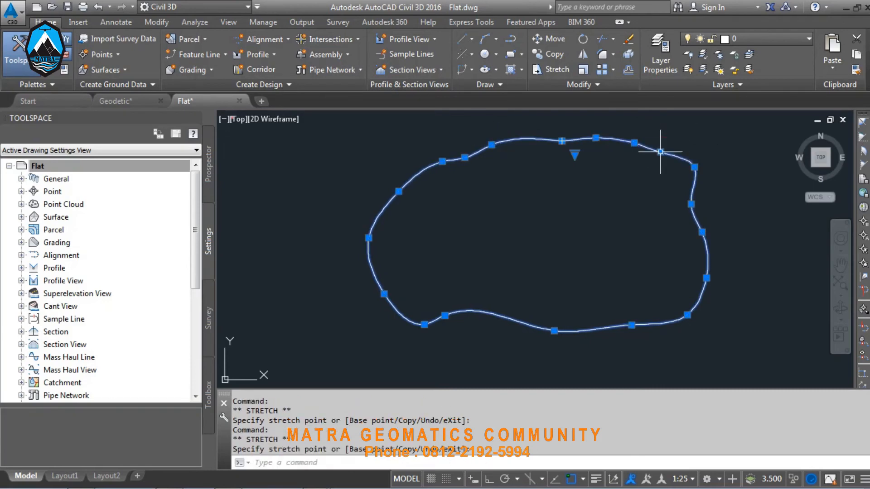
{"action": "key", "text": "Escape"}
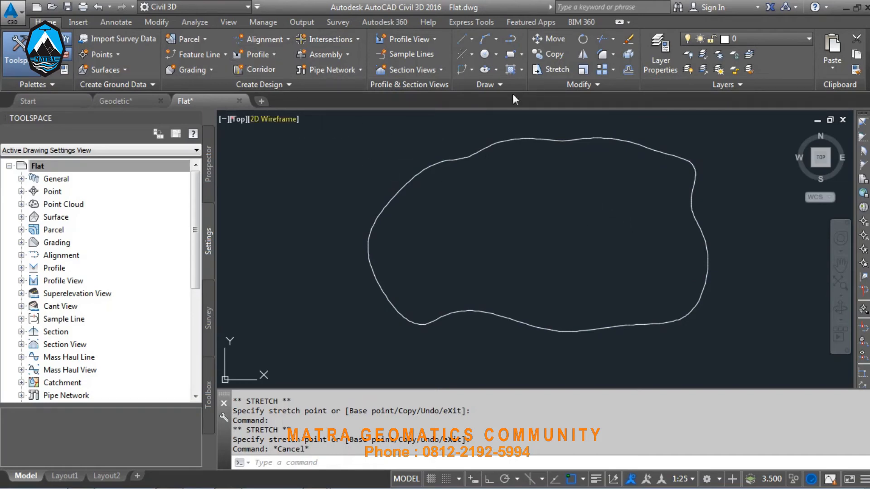
Draw a center ellipse with object snap off, centred on the spline loop's west edge and reaching its east edge.
{"action": "left_click", "coordinate": [484, 69]}
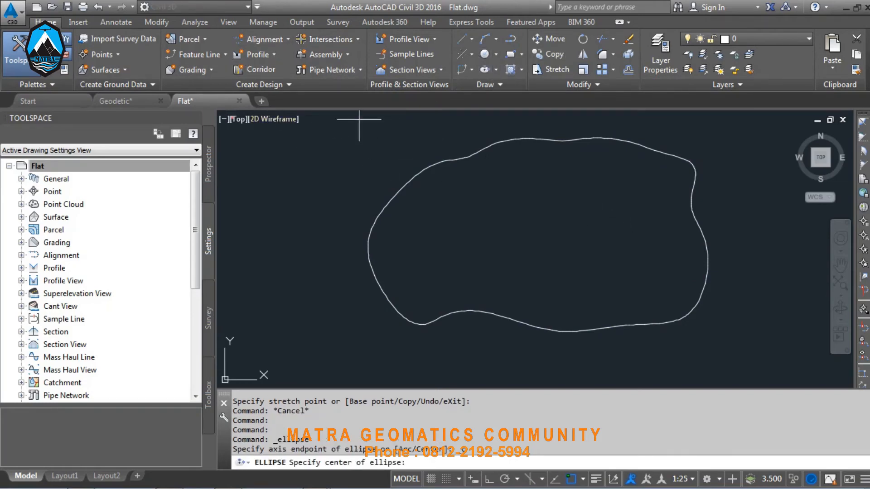
{"action": "left_click", "coordinate": [570, 479]}
{"action": "left_click", "coordinate": [369, 241]}
{"action": "left_click", "coordinate": [707, 244]}
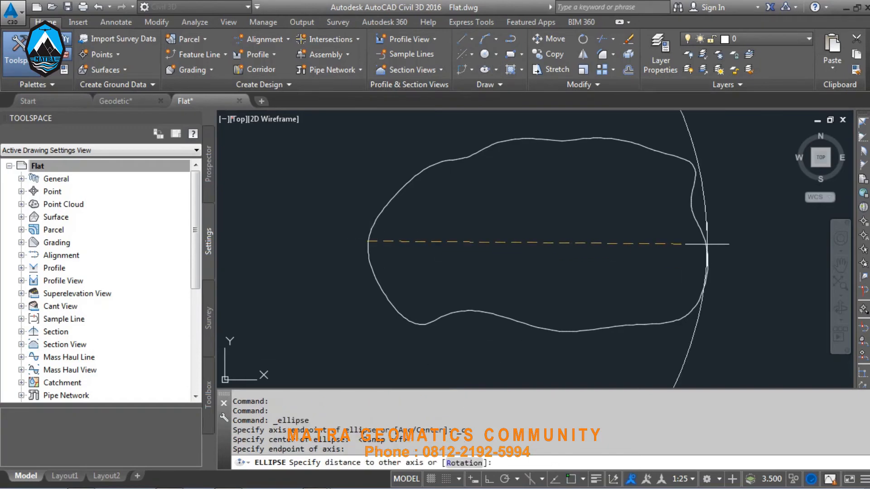
{"action": "scroll", "coordinate": [526, 204], "scroll_direction": "down", "scroll_amount": 6}
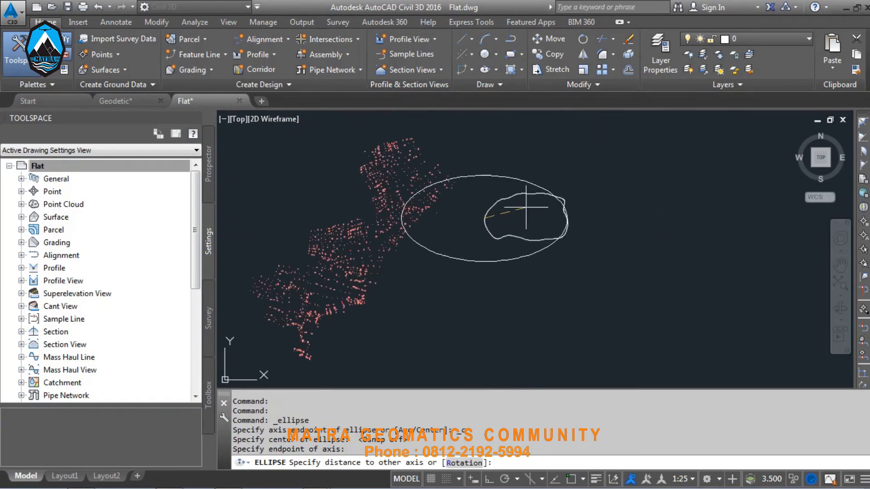
{"action": "left_click", "coordinate": [525, 207]}
Finish the ellipse, then recentre it on the spline loop and shrink both its axes to match the loop's outline closely.
{"action": "left_click", "coordinate": [514, 180]}
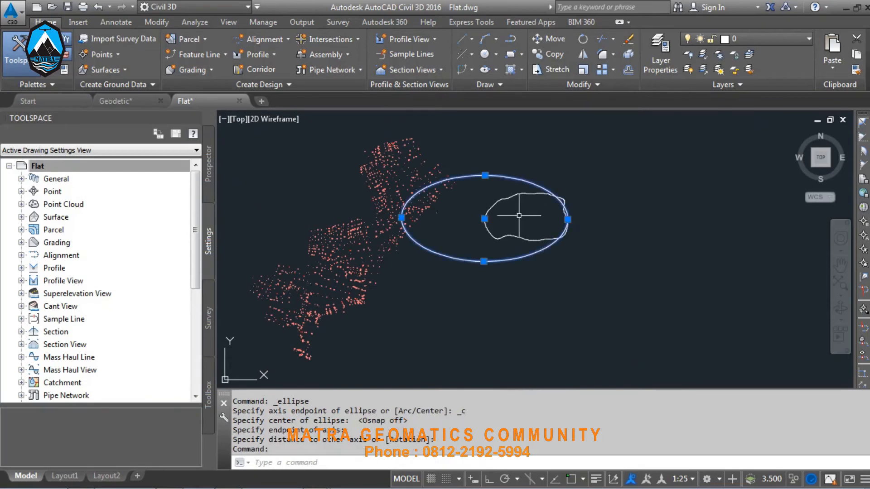
{"action": "left_click", "coordinate": [484, 219]}
{"action": "left_click", "coordinate": [531, 220]}
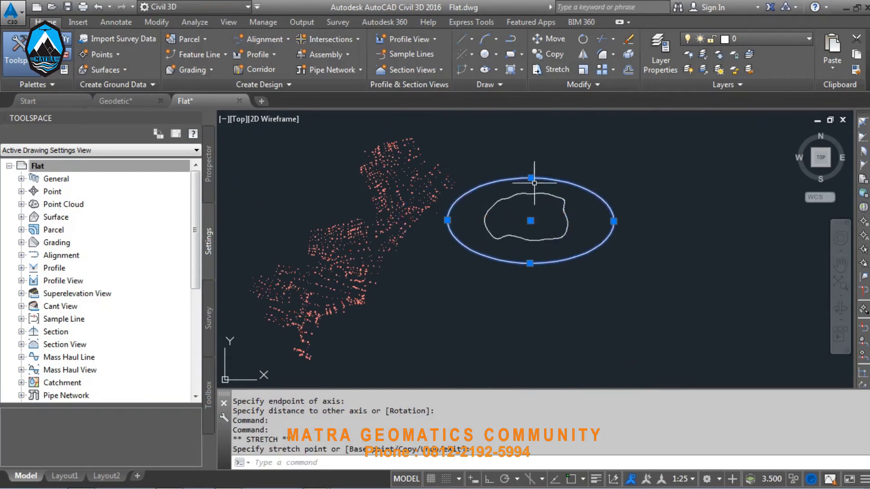
{"action": "left_click", "coordinate": [532, 179]}
{"action": "left_click", "coordinate": [530, 197]}
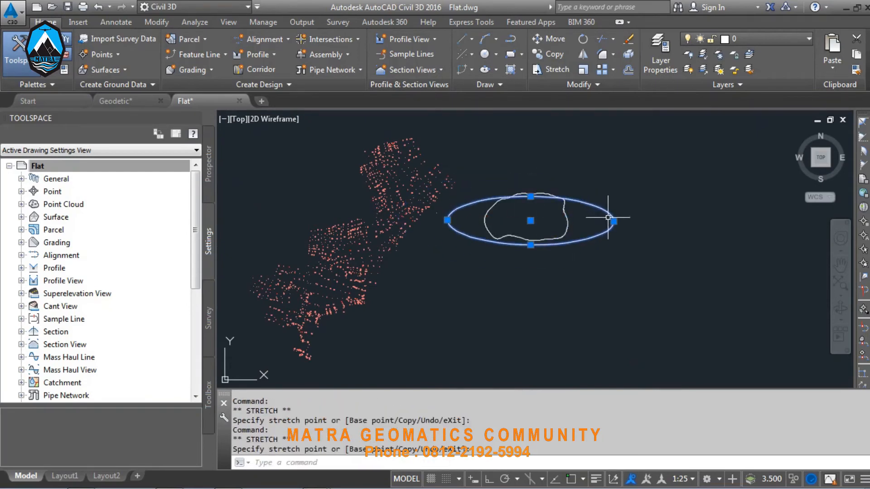
{"action": "left_click", "coordinate": [614, 221]}
{"action": "left_click", "coordinate": [577, 221]}
{"action": "scroll", "coordinate": [535, 200], "scroll_direction": "up", "scroll_amount": 5}
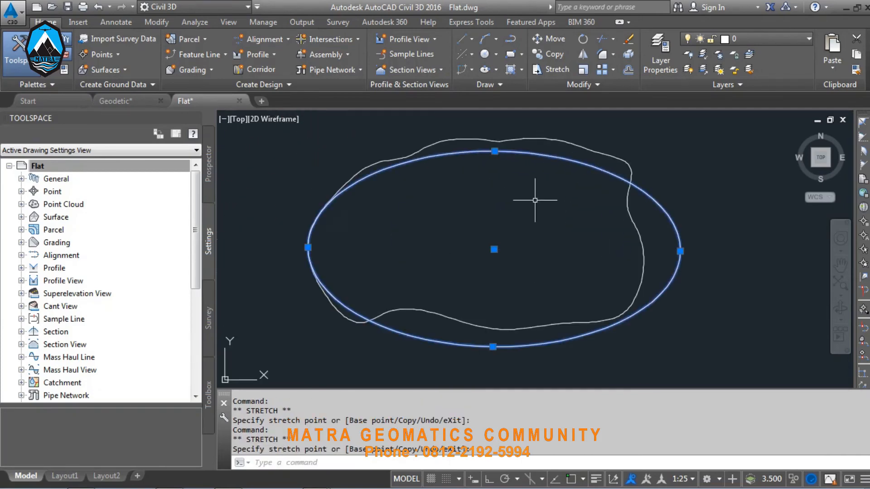
{"action": "left_click", "coordinate": [494, 249]}
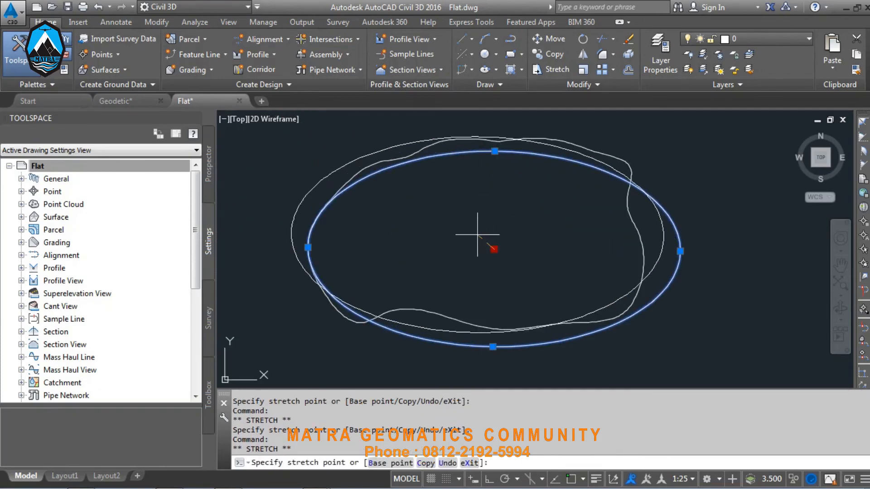
{"action": "left_click", "coordinate": [478, 234]}
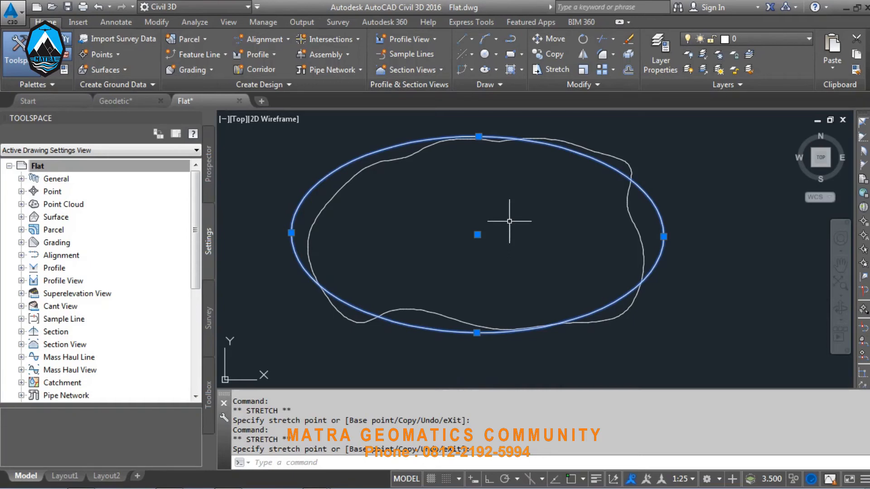
{"action": "key", "text": "Escape"}
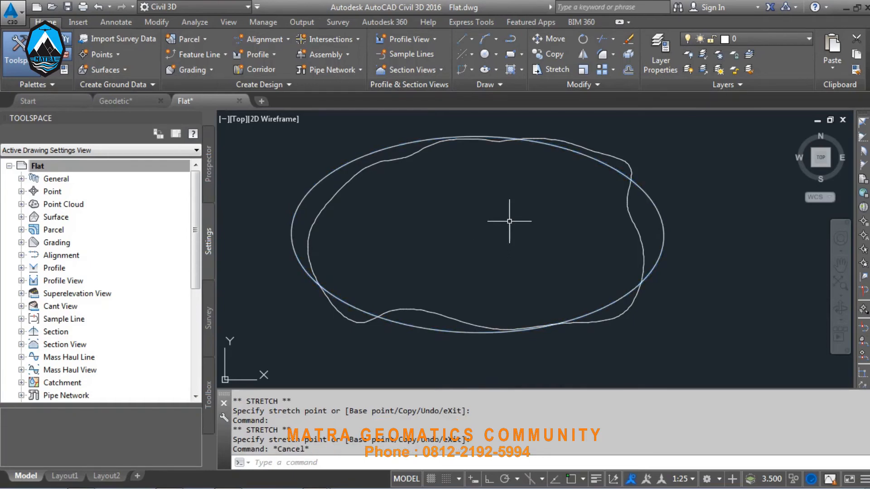
Draw a rectangle roughly framing the spline loop and the ellipse, and erase it again.
{"action": "left_click", "coordinate": [510, 54]}
{"action": "left_click", "coordinate": [305, 142]}
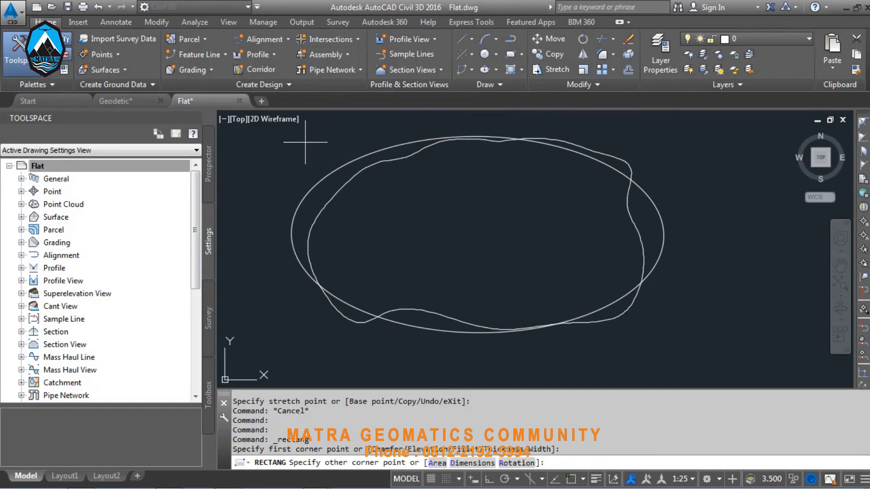
{"action": "left_click", "coordinate": [657, 325]}
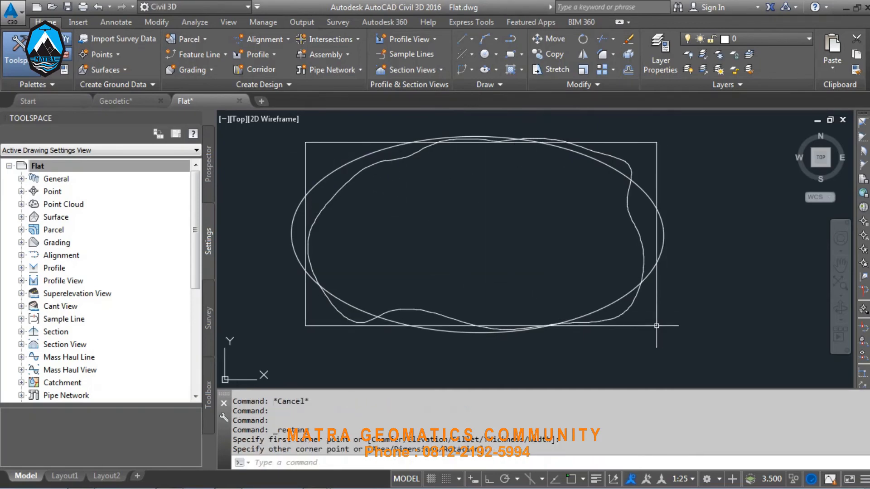
{"action": "left_click", "coordinate": [656, 145]}
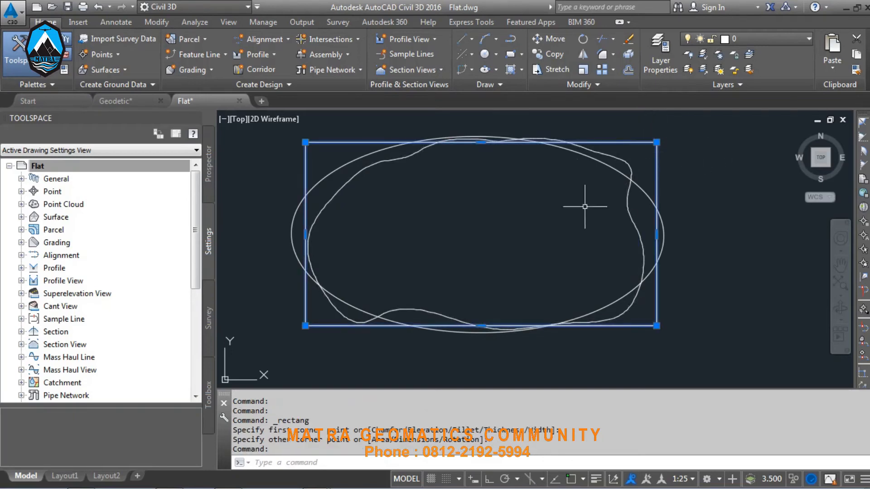
{"action": "key", "text": "Delete"}
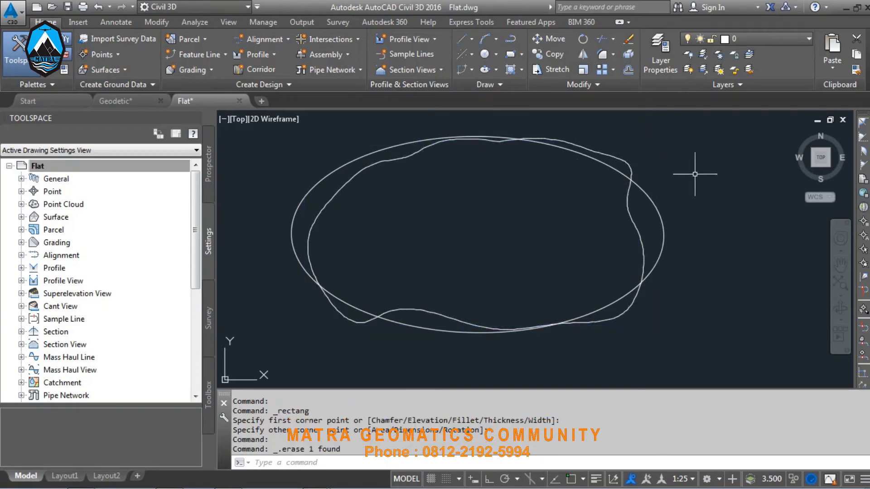
Change the ellipse's color to Red and clear the selection.
{"action": "left_click", "coordinate": [641, 187]}
{"action": "right_click", "coordinate": [407, 198]}
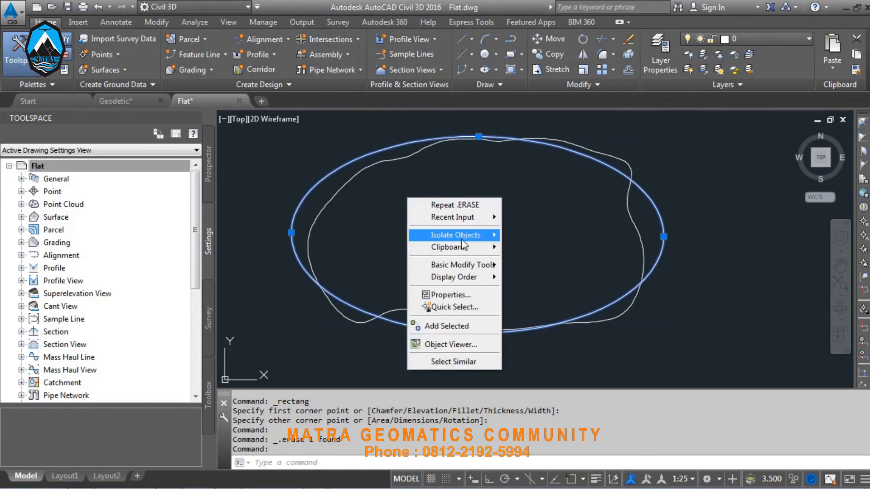
{"action": "left_click", "coordinate": [449, 295]}
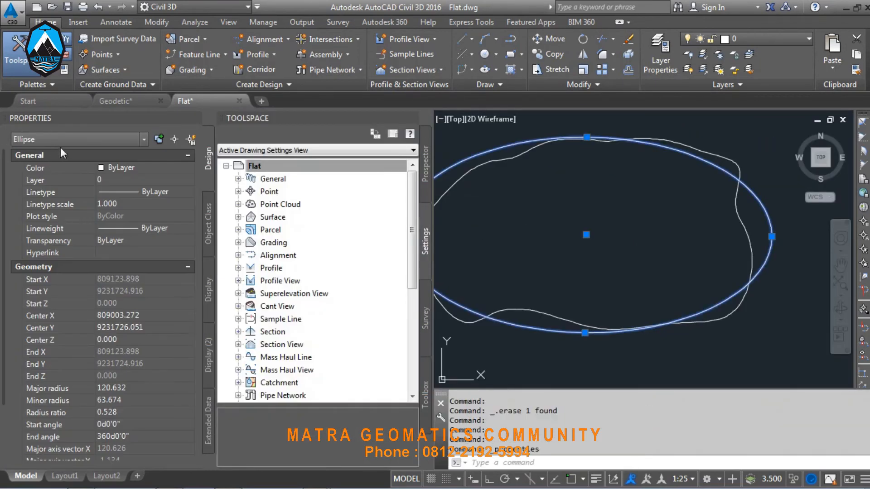
{"action": "left_click", "coordinate": [158, 164]}
{"action": "left_click", "coordinate": [179, 168]}
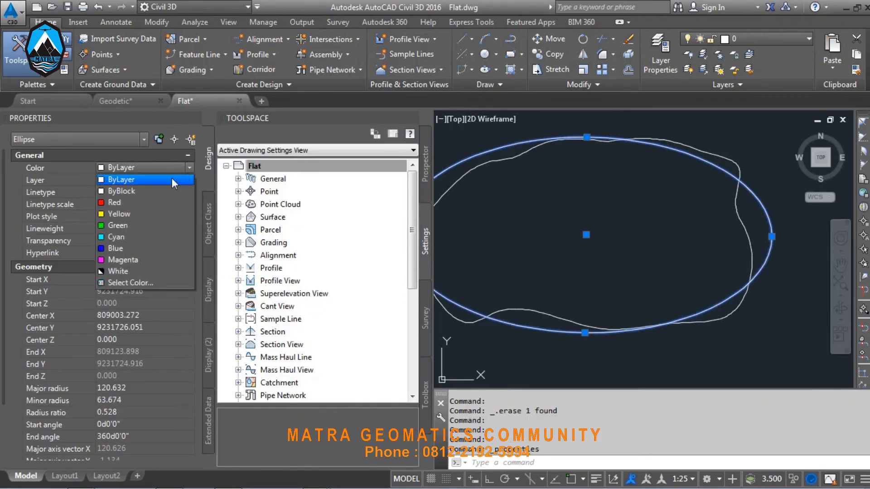
{"action": "left_click", "coordinate": [148, 202]}
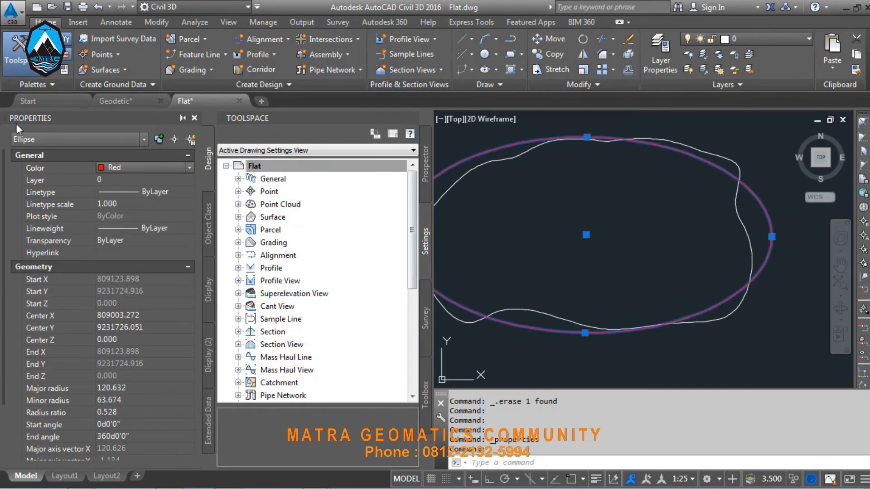
{"action": "left_click", "coordinate": [195, 118]}
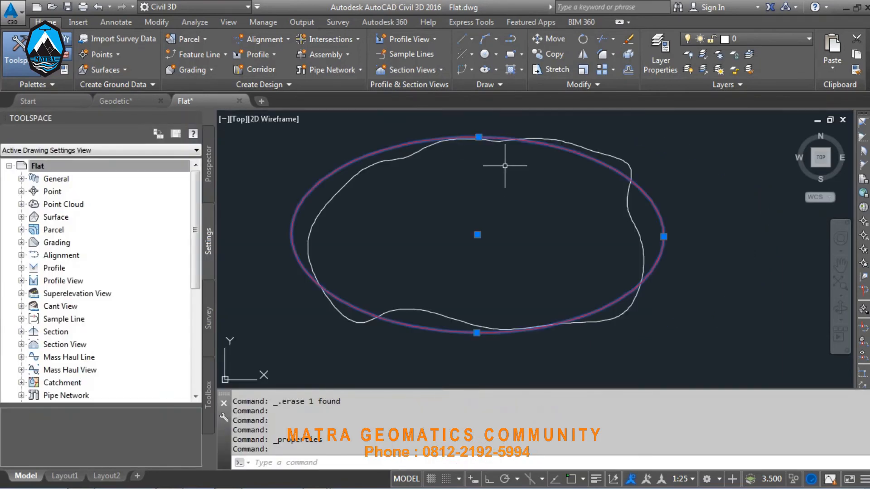
{"action": "key", "text": "Escape"}
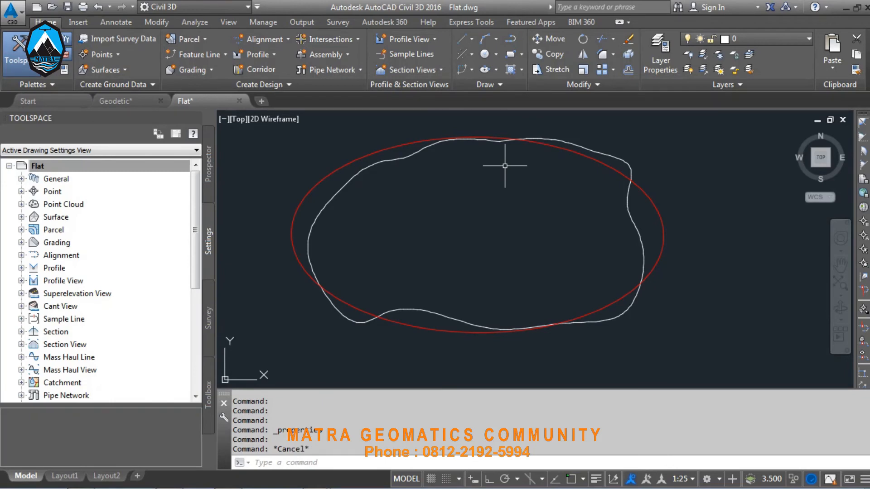
{"action": "key", "text": "Escape"}
{"action": "key", "text": "Escape"}
{"action": "key", "text": "Escape"}
{"action": "key", "text": "Escape"}
{"action": "key", "text": "Escape"}
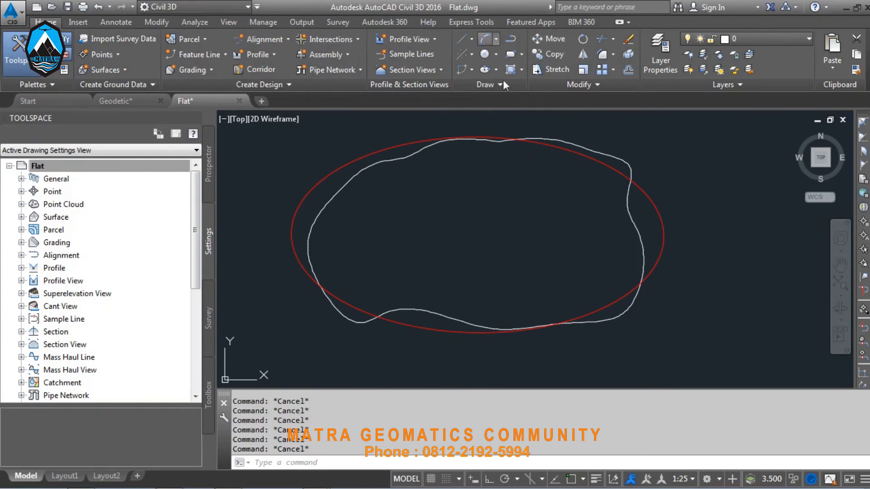
Draw a three-point arc from the ellipse's north quadrant to its south quadrant, bowing west of the centre.
{"action": "left_click", "coordinate": [485, 39]}
{"action": "right_click", "coordinate": [477, 129], "text": "shift"}
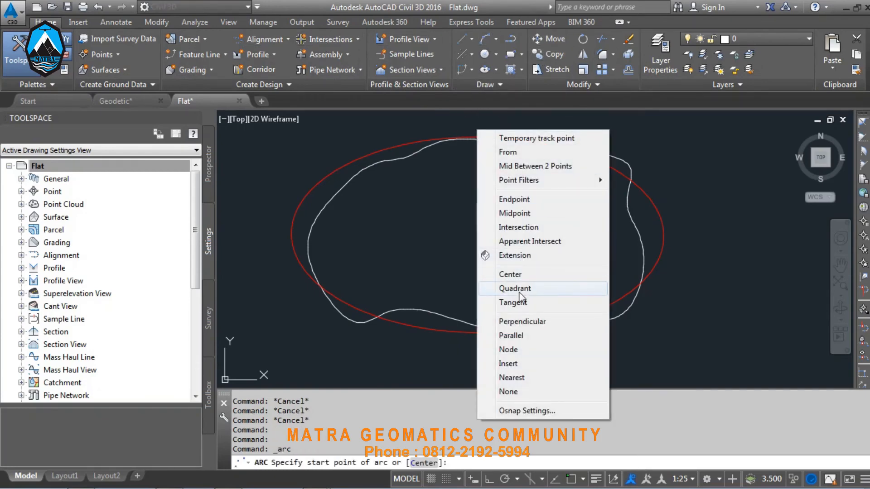
{"action": "left_click", "coordinate": [515, 288]}
{"action": "left_click", "coordinate": [478, 137]}
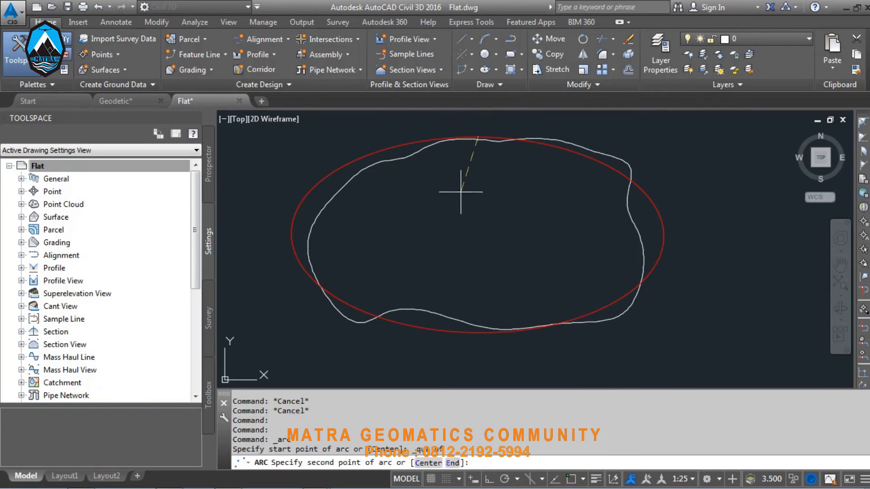
{"action": "left_click", "coordinate": [446, 218]}
{"action": "right_click", "coordinate": [468, 338], "text": "shift"}
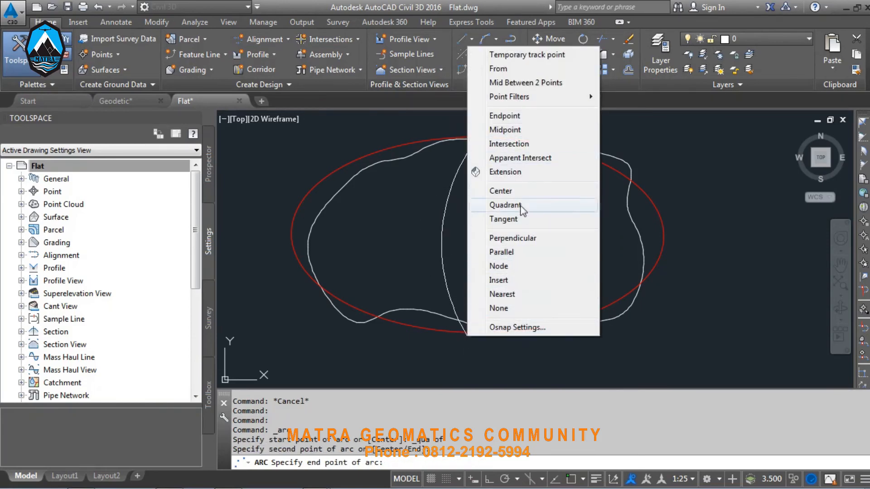
{"action": "left_click", "coordinate": [520, 204]}
{"action": "left_click", "coordinate": [476, 334]}
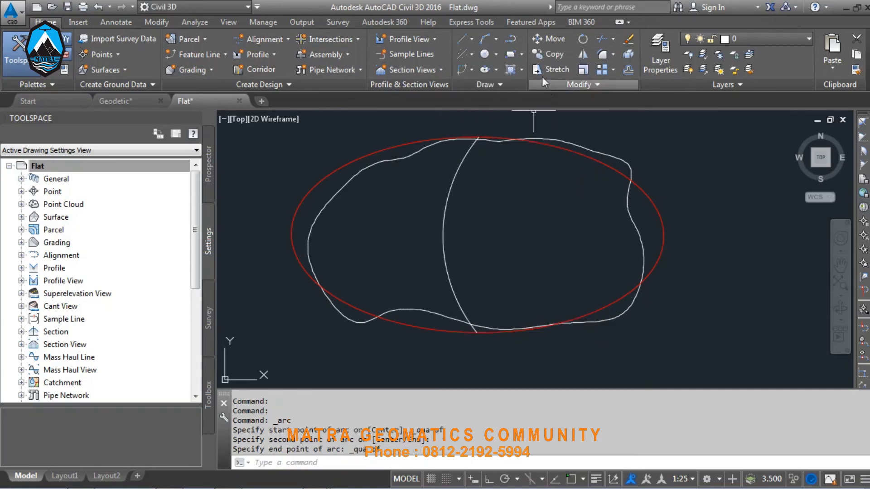
Mirror the arc about the line through its two endpoints, keeping the original arc.
{"action": "left_click", "coordinate": [583, 54]}
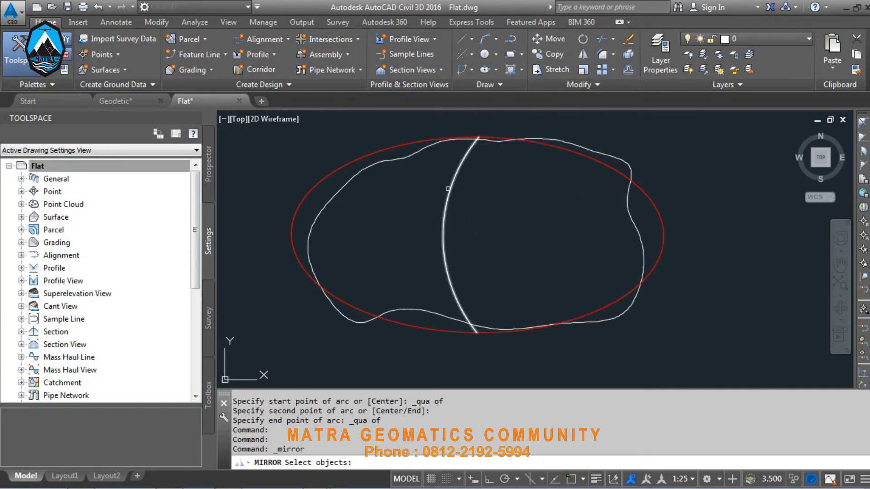
{"action": "left_click", "coordinate": [448, 188]}
{"action": "key", "text": "Return"}
{"action": "right_click", "coordinate": [497, 133], "text": "shift"}
{"action": "left_click", "coordinate": [524, 198]}
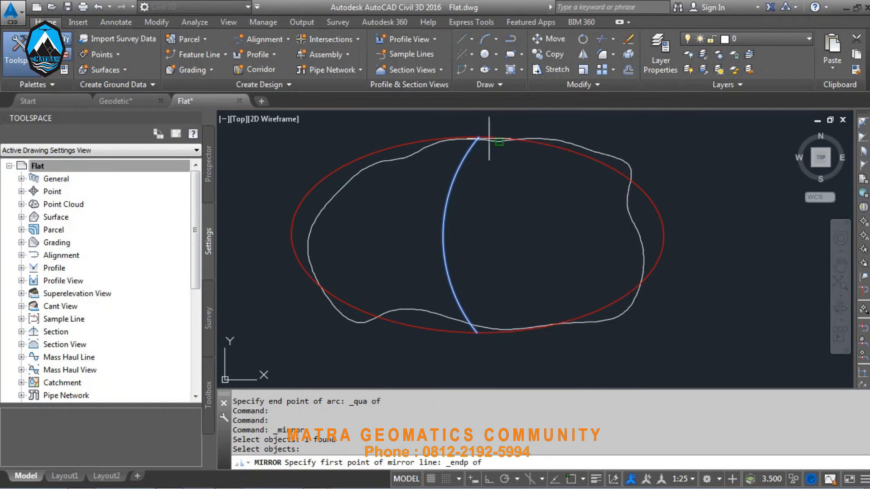
{"action": "left_click", "coordinate": [489, 139]}
{"action": "right_click", "coordinate": [479, 337], "text": "shift"}
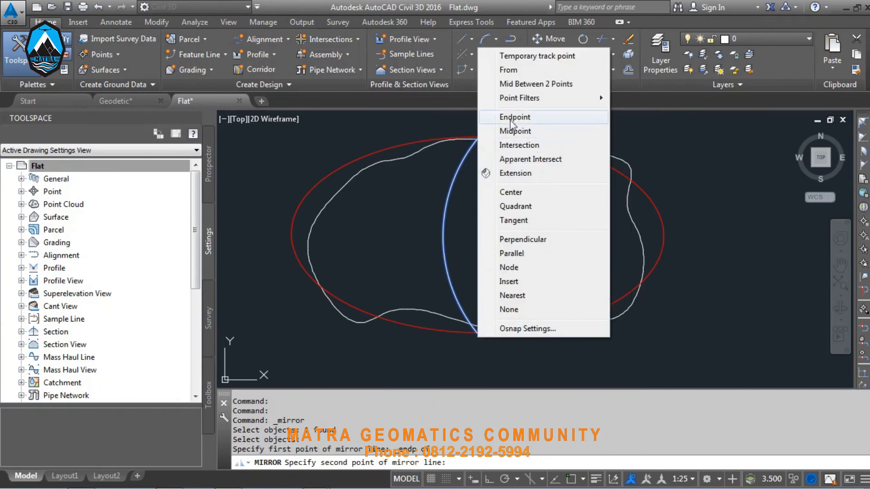
{"action": "left_click", "coordinate": [512, 118]}
{"action": "left_click", "coordinate": [477, 333]}
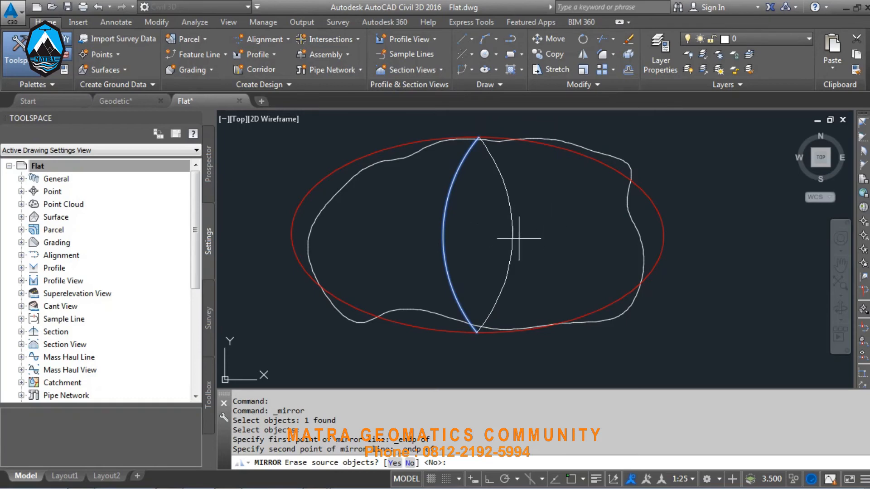
{"action": "key", "text": "Return"}
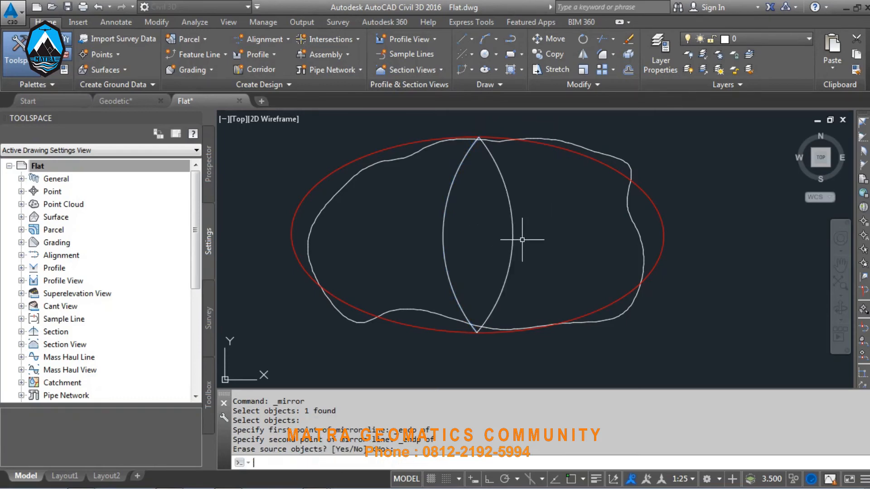
Change the color of both arcs inside the ellipse to Green and close their properties.
{"action": "left_click", "coordinate": [551, 231]}
{"action": "left_click", "coordinate": [399, 223]}
{"action": "right_click", "coordinate": [401, 223]}
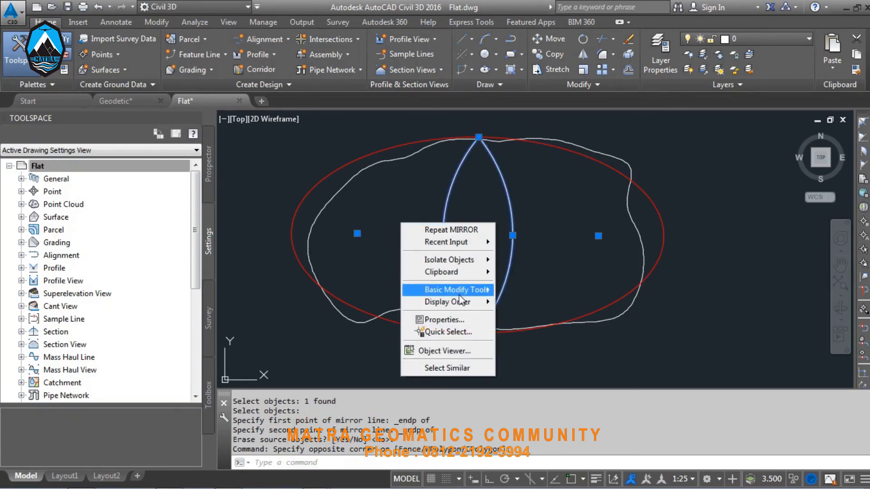
{"action": "left_click", "coordinate": [455, 319]}
{"action": "left_click", "coordinate": [135, 168]}
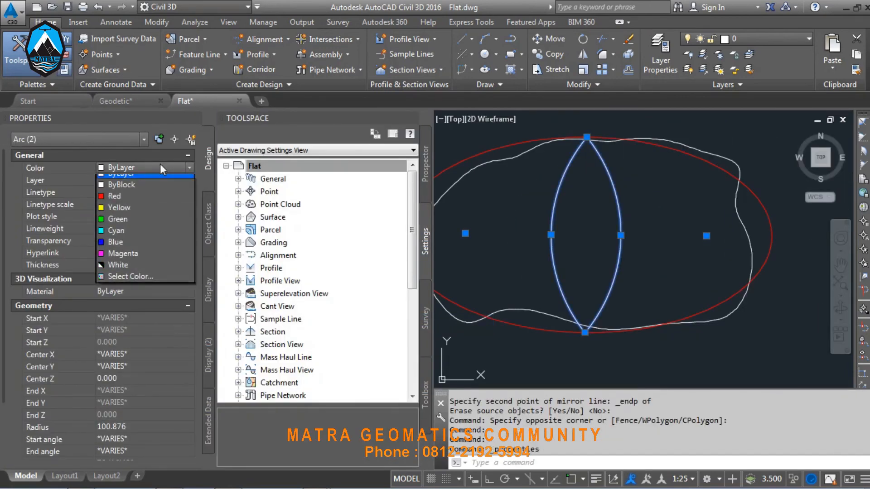
{"action": "left_click", "coordinate": [126, 229]}
{"action": "key", "text": "Escape"}
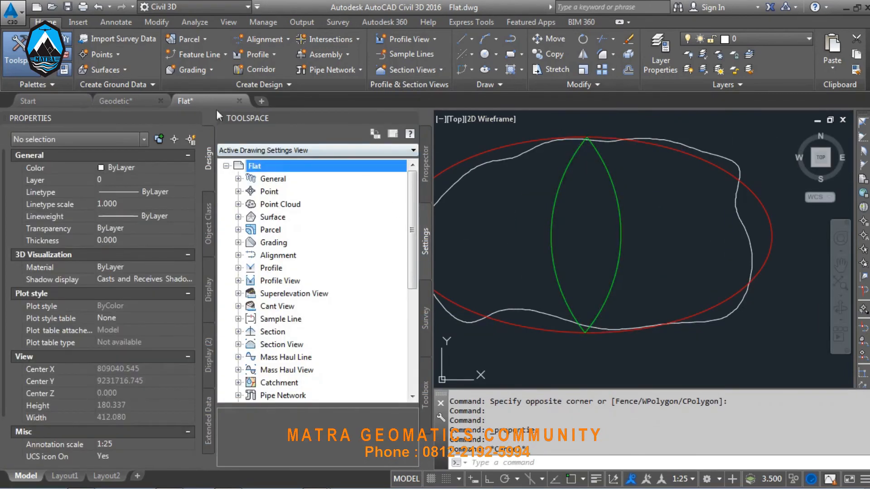
{"action": "left_click", "coordinate": [195, 118]}
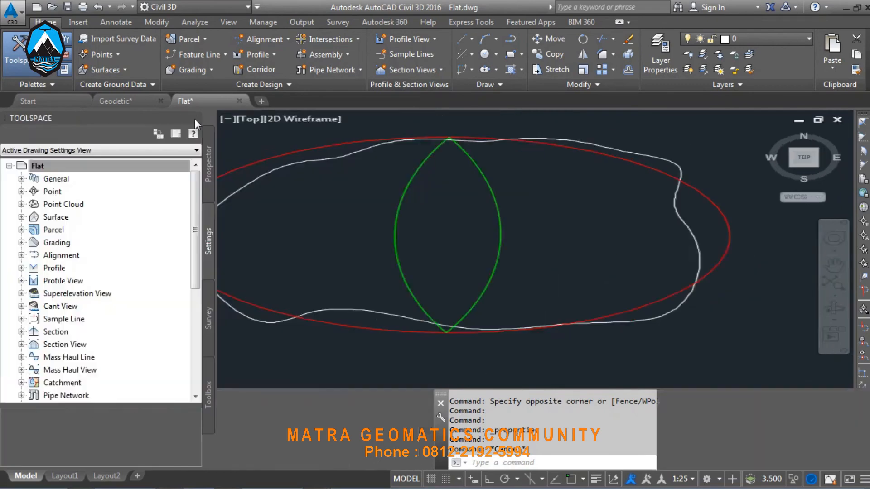
Highlight the red ellipse and the two green arcs in turn to examine them against the irregular outline, leaving nothing selected.
{"action": "middle_click_drag", "start_coordinate": [567, 224], "coordinate": [576, 203]}
{"action": "scroll", "coordinate": [575, 203], "scroll_direction": "down", "scroll_amount": 2}
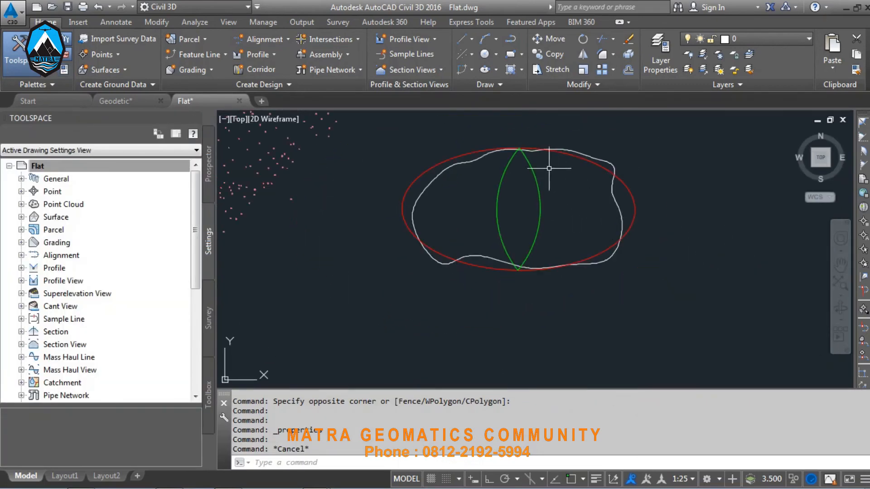
{"action": "scroll", "coordinate": [551, 169], "scroll_direction": "up", "scroll_amount": 2}
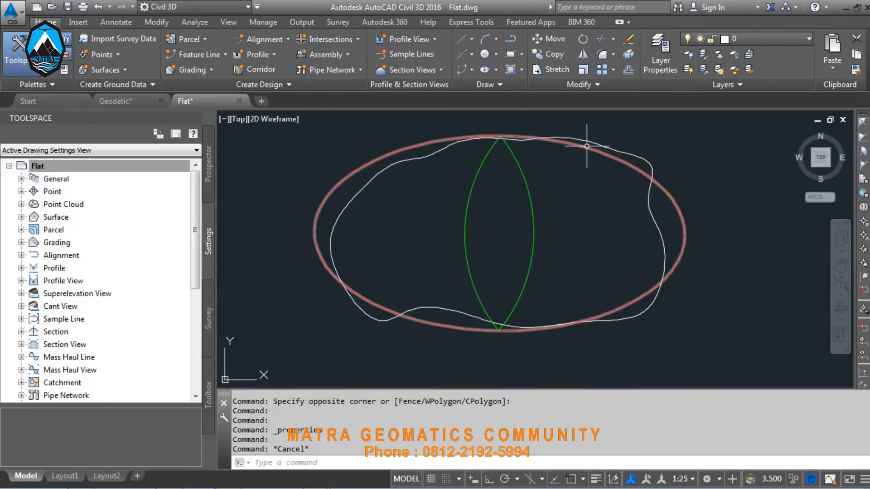
{"action": "left_click", "coordinate": [558, 137]}
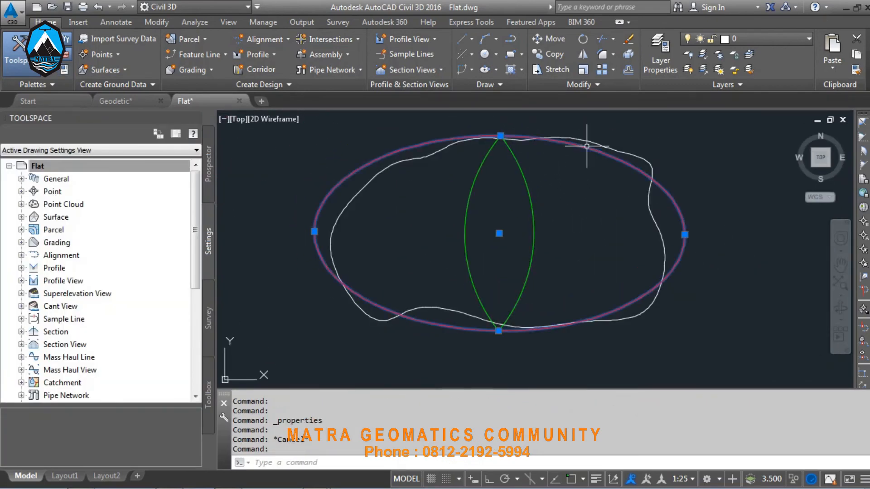
{"action": "key", "text": "Escape"}
{"action": "left_click", "coordinate": [524, 181]}
{"action": "left_click", "coordinate": [491, 178]}
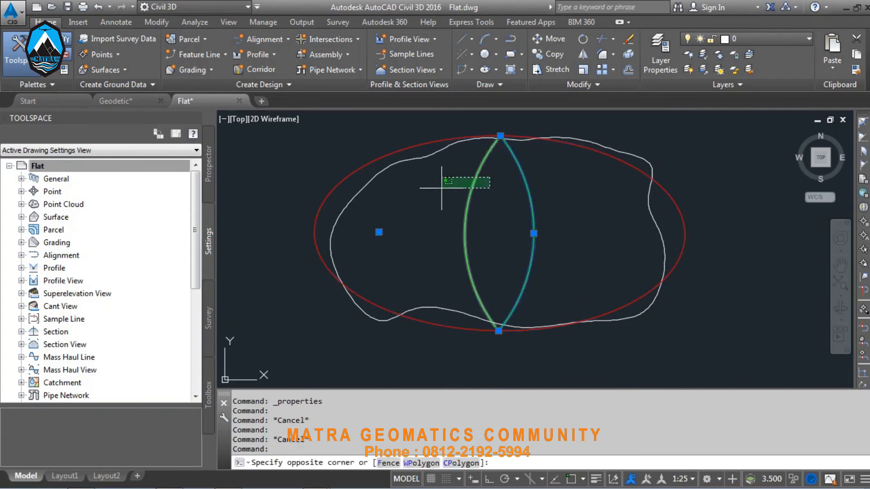
{"action": "left_click", "coordinate": [441, 195]}
{"action": "key", "text": "Escape"}
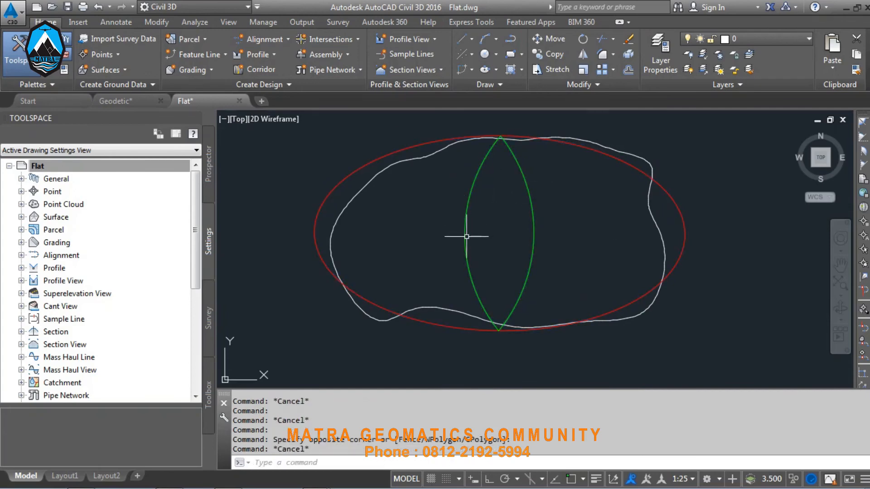
Draw a line from the midpoint of the west green arc to the midpoint of the east green arc.
{"action": "left_click", "coordinate": [464, 44]}
{"action": "left_click", "coordinate": [483, 59]}
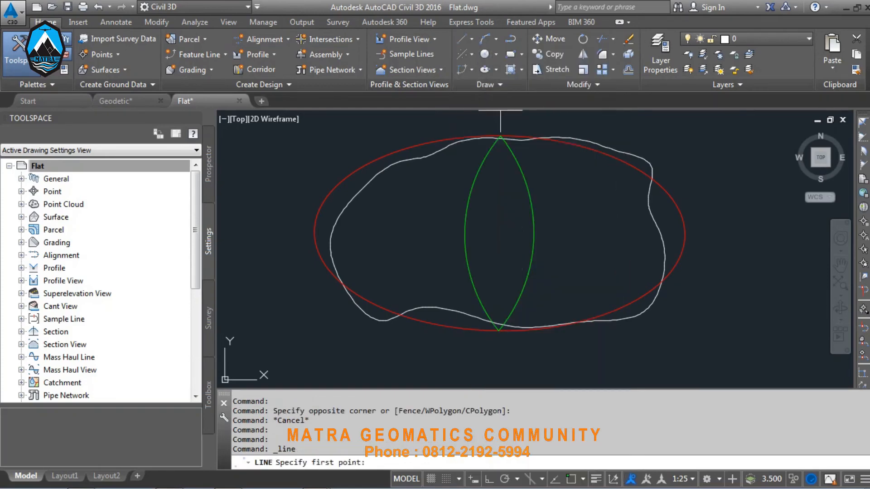
{"action": "right_click", "coordinate": [460, 230], "text": "shift"}
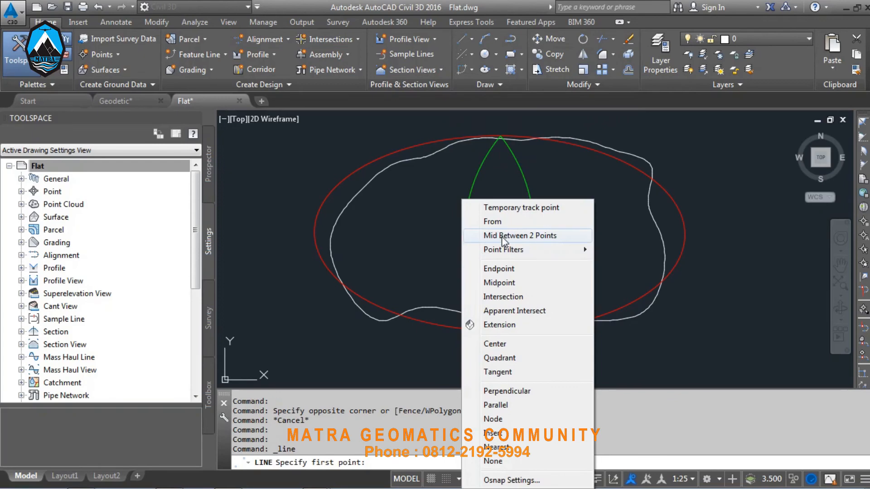
{"action": "left_click", "coordinate": [507, 284]}
{"action": "left_click", "coordinate": [469, 237]}
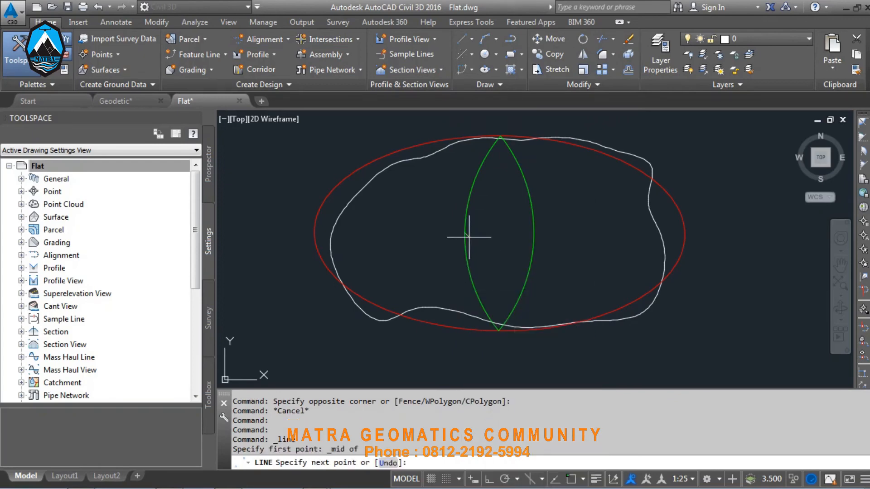
{"action": "right_click", "coordinate": [502, 238], "text": "shift"}
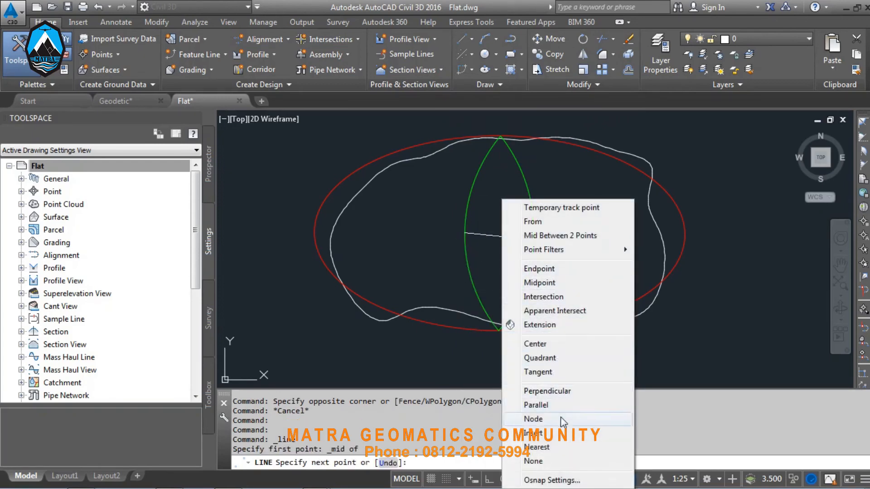
{"action": "left_click", "coordinate": [562, 284]}
{"action": "left_click", "coordinate": [526, 235]}
{"action": "key", "text": "Return"}
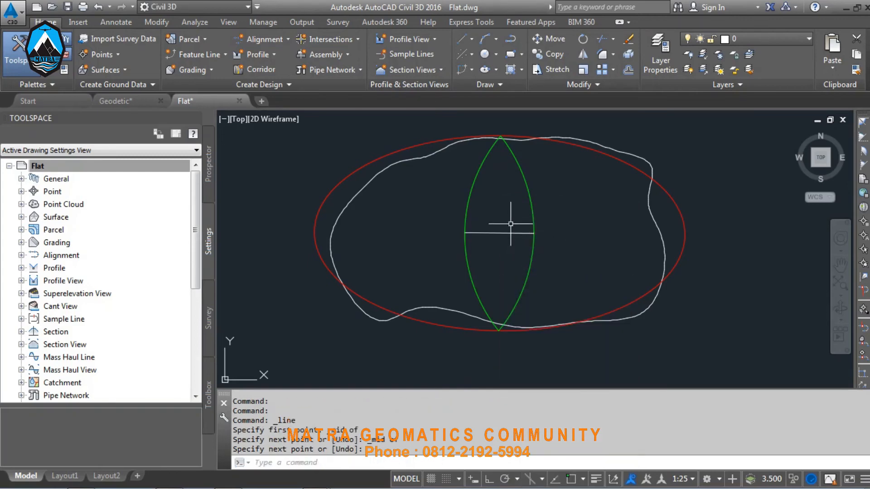
{"action": "left_click", "coordinate": [510, 224]}
{"action": "left_click", "coordinate": [501, 235]}
{"action": "key", "text": "Escape"}
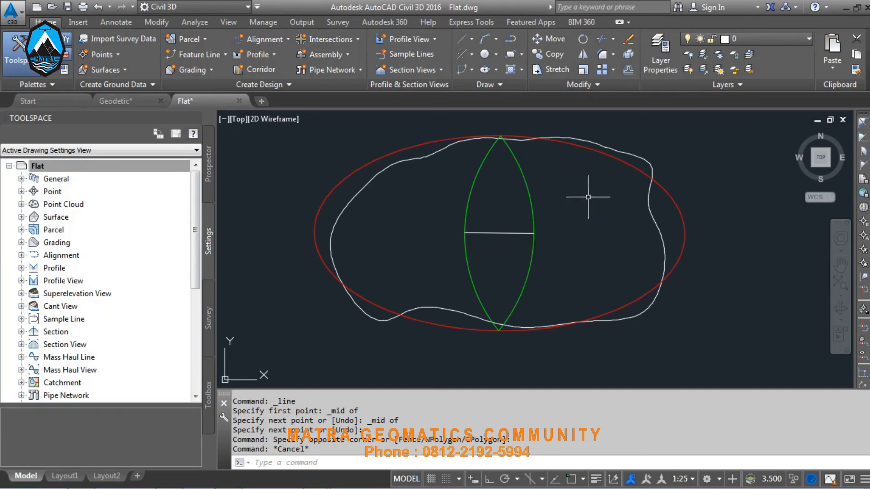
{"action": "key", "text": "Escape"}
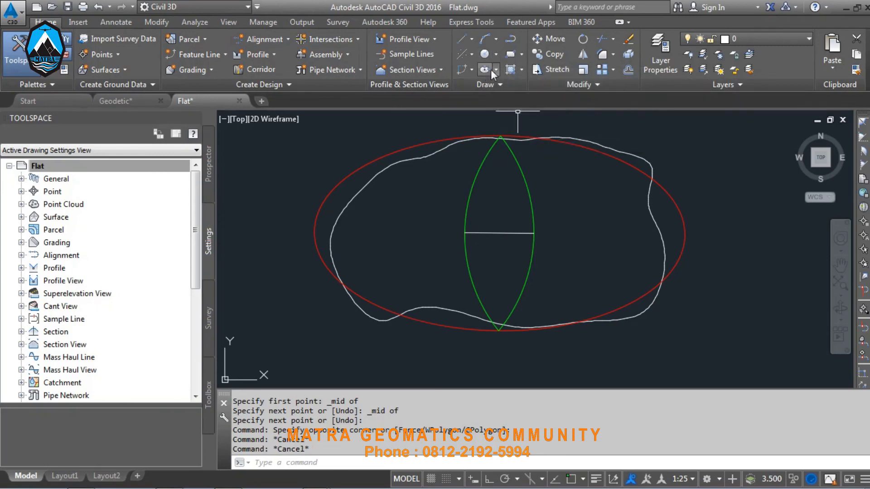
Draw a closed fit-point spline loosely tracing the white irregular outline counterclockwise, starting at the arcs' north meeting point.
{"action": "left_click", "coordinate": [479, 84]}
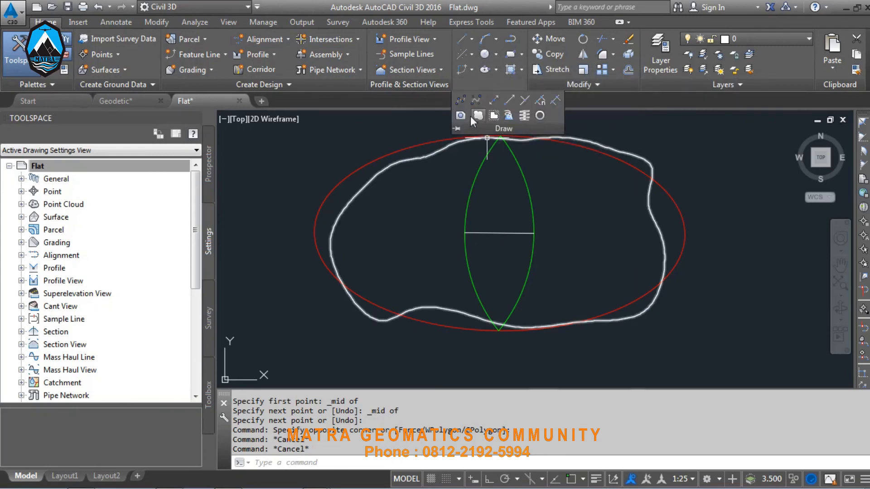
{"action": "left_click", "coordinate": [462, 100]}
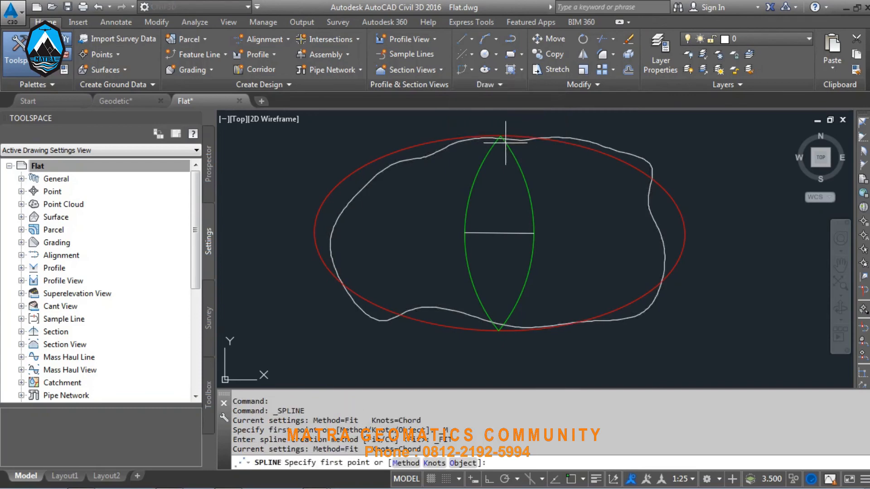
{"action": "left_click", "coordinate": [500, 139]}
{"action": "left_click", "coordinate": [480, 138]}
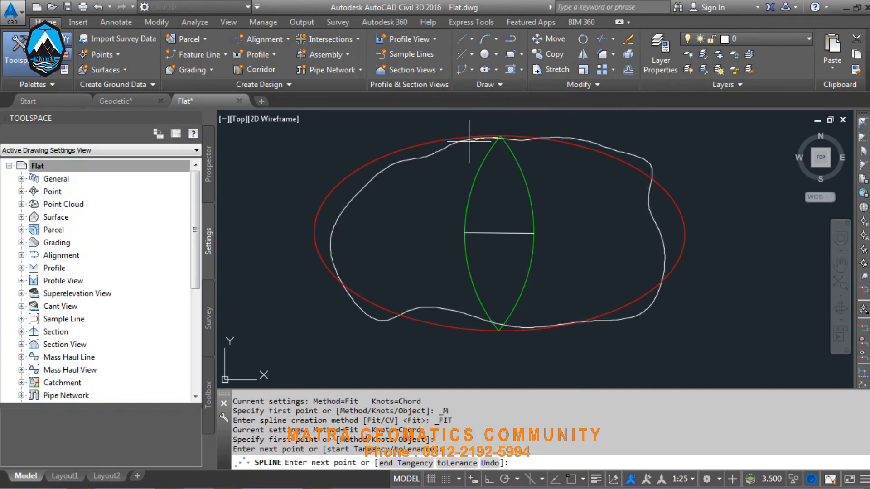
{"action": "left_click", "coordinate": [459, 143]}
{"action": "left_click", "coordinate": [451, 145]}
{"action": "left_click", "coordinate": [438, 150]}
{"action": "left_click", "coordinate": [426, 158]}
{"action": "left_click", "coordinate": [414, 162]}
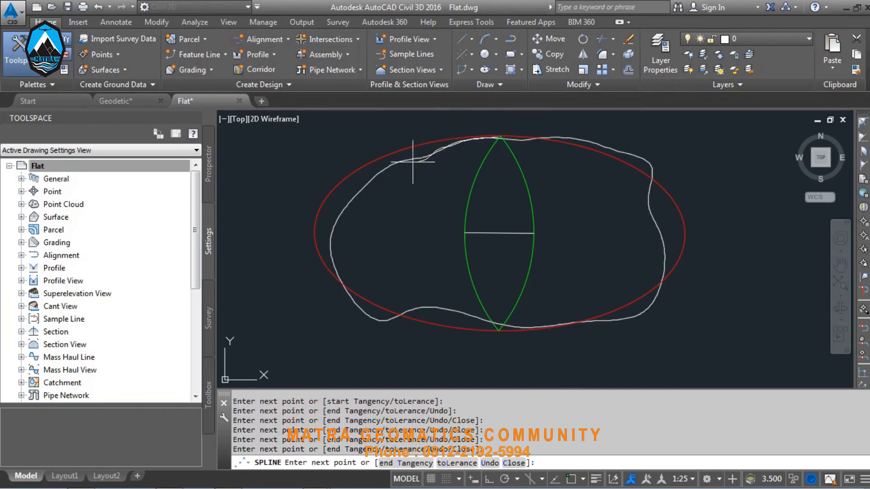
{"action": "left_click", "coordinate": [397, 165]}
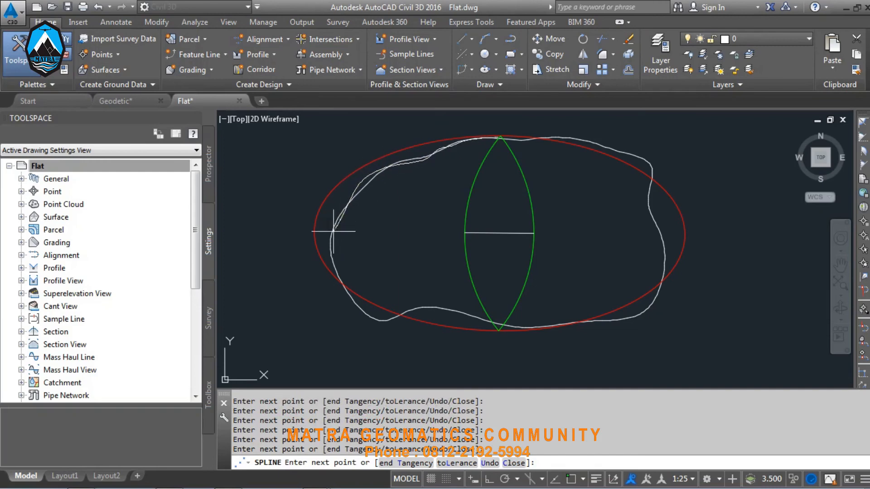
{"action": "left_click", "coordinate": [345, 291]}
{"action": "left_click", "coordinate": [366, 316]}
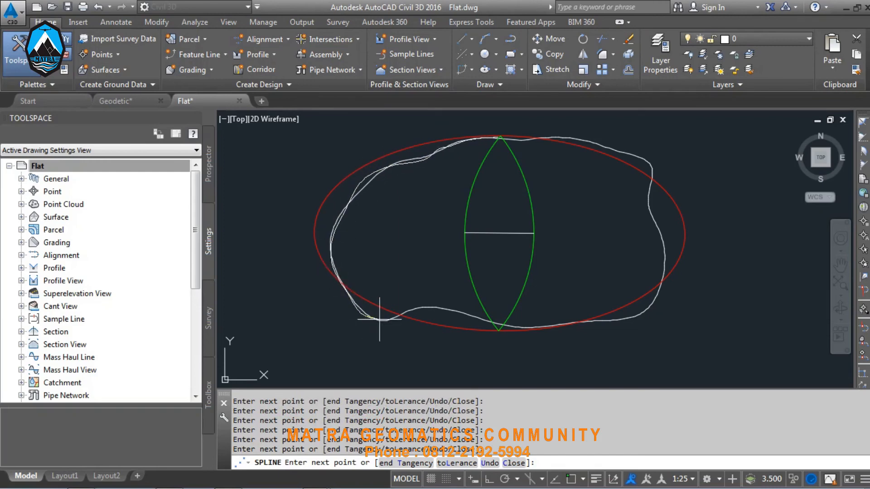
{"action": "left_click", "coordinate": [401, 325]}
{"action": "left_click", "coordinate": [427, 309]}
{"action": "left_click", "coordinate": [464, 313]}
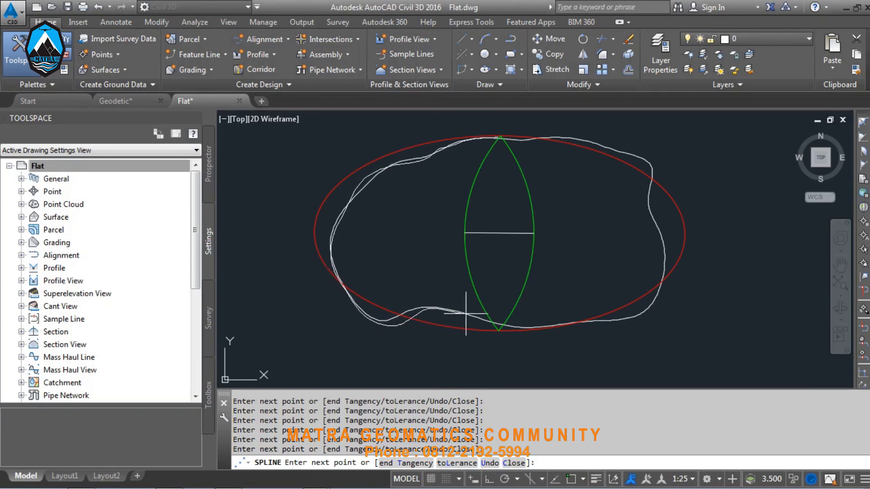
{"action": "left_click", "coordinate": [493, 321]}
{"action": "left_click", "coordinate": [521, 331]}
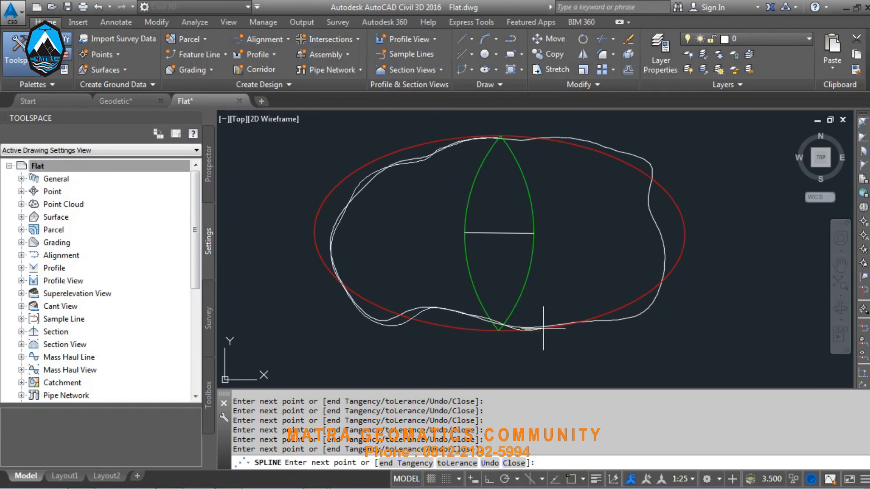
{"action": "left_click", "coordinate": [559, 323]}
{"action": "left_click", "coordinate": [599, 322]}
{"action": "left_click", "coordinate": [630, 318]}
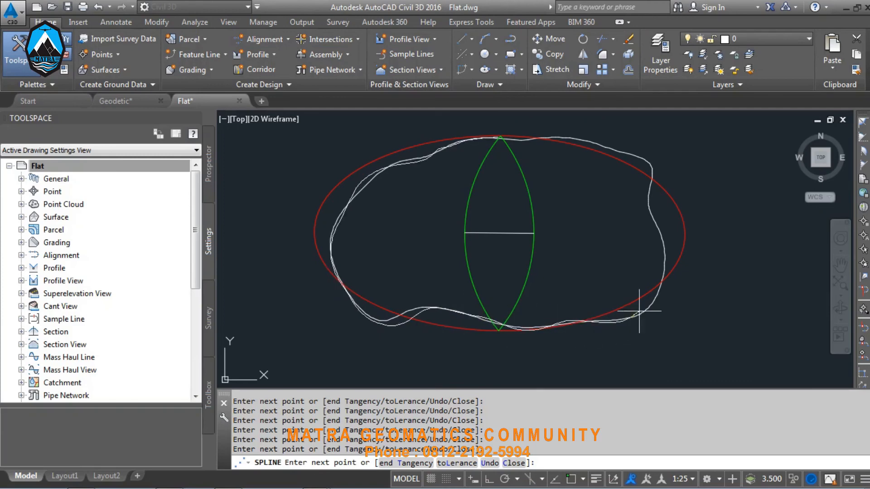
{"action": "left_click", "coordinate": [657, 296]}
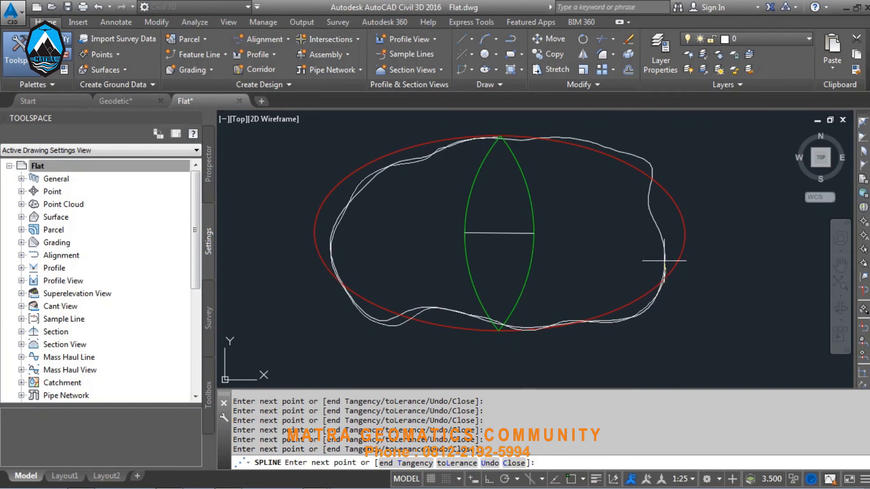
{"action": "left_click", "coordinate": [665, 257]}
{"action": "left_click", "coordinate": [656, 228]}
{"action": "left_click", "coordinate": [646, 197]}
{"action": "left_click", "coordinate": [650, 165]}
{"action": "left_click", "coordinate": [638, 148]}
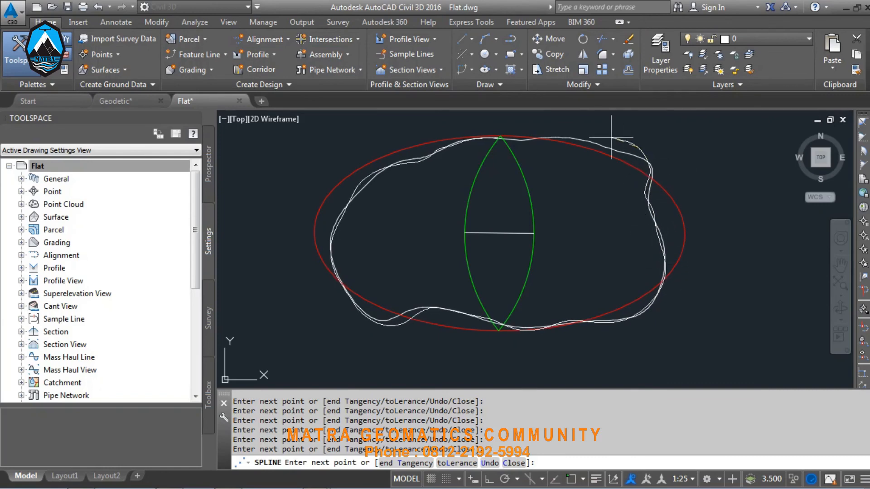
{"action": "left_click", "coordinate": [599, 141]}
{"action": "left_click", "coordinate": [558, 140]}
{"action": "left_click", "coordinate": [530, 138]}
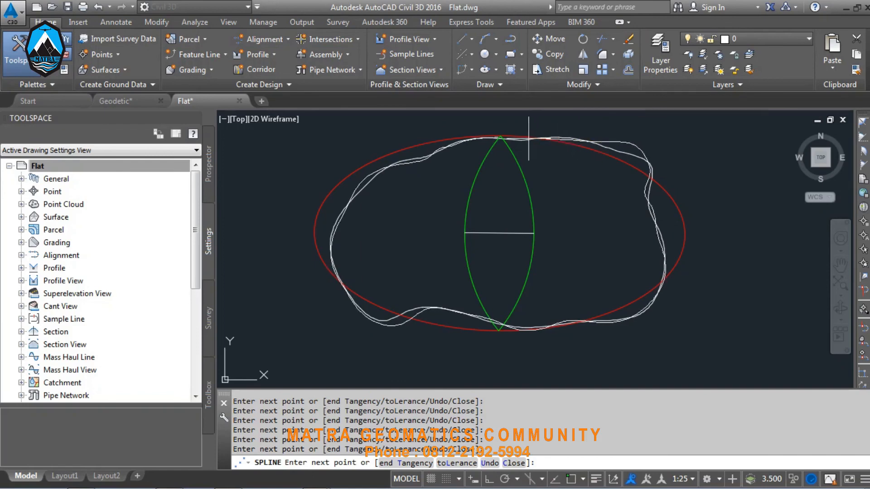
{"action": "scroll", "coordinate": [484, 136], "scroll_direction": "up", "scroll_amount": 3}
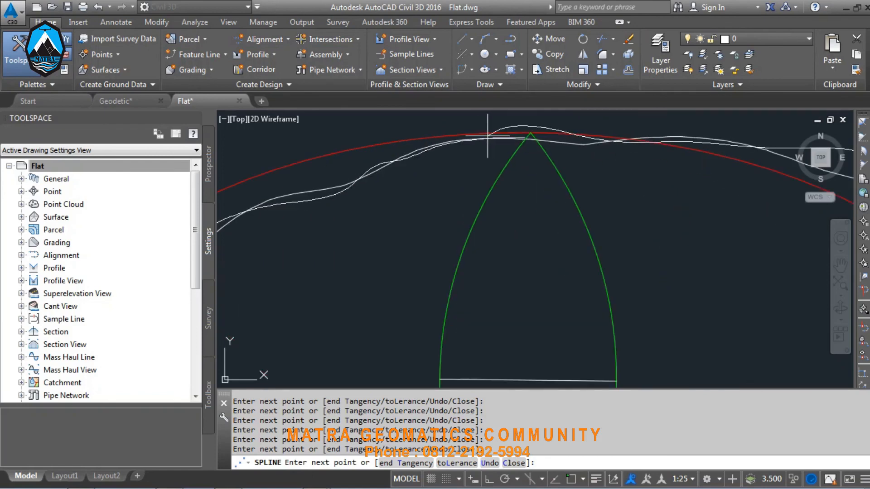
{"action": "type", "text": "c"}
{"action": "key", "text": "Return"}
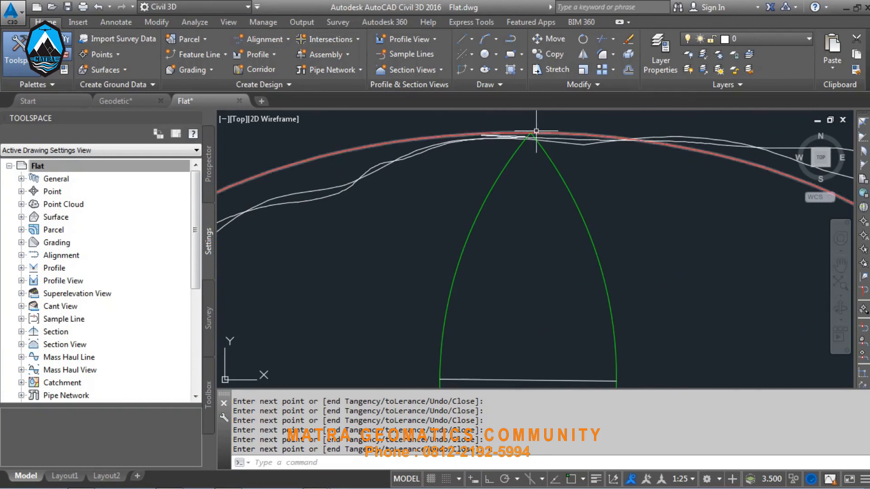
Change the new traced spline's color to Magenta, close its properties and clear the selection.
{"action": "scroll", "coordinate": [497, 112], "scroll_direction": "down", "scroll_amount": 5}
{"action": "left_click", "coordinate": [593, 129]}
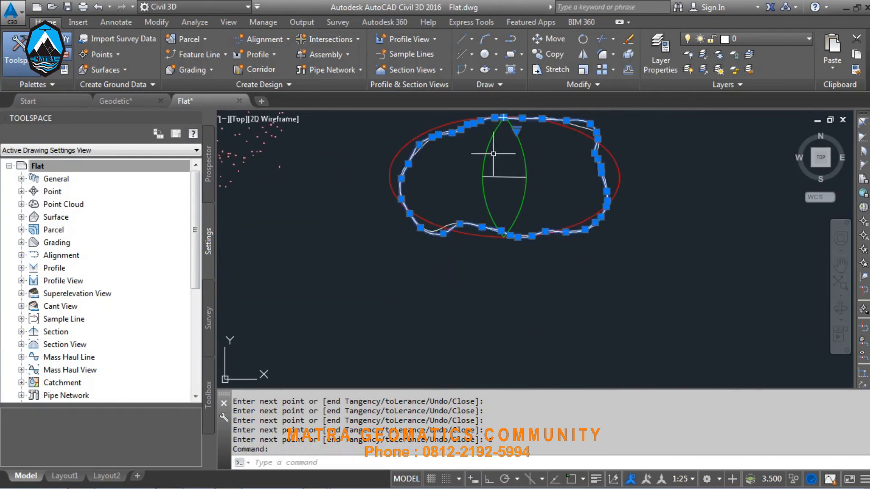
{"action": "scroll", "coordinate": [581, 140], "scroll_direction": "up", "scroll_amount": 2}
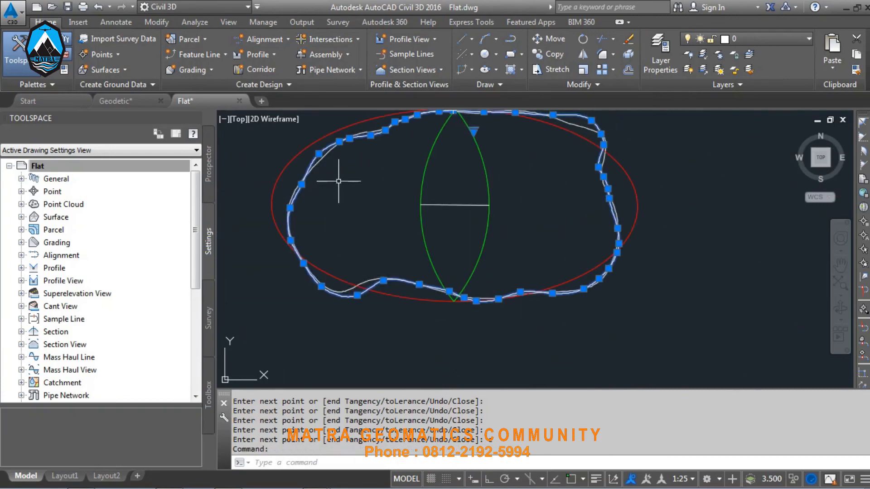
{"action": "right_click", "coordinate": [340, 181]}
{"action": "left_click", "coordinate": [383, 278]}
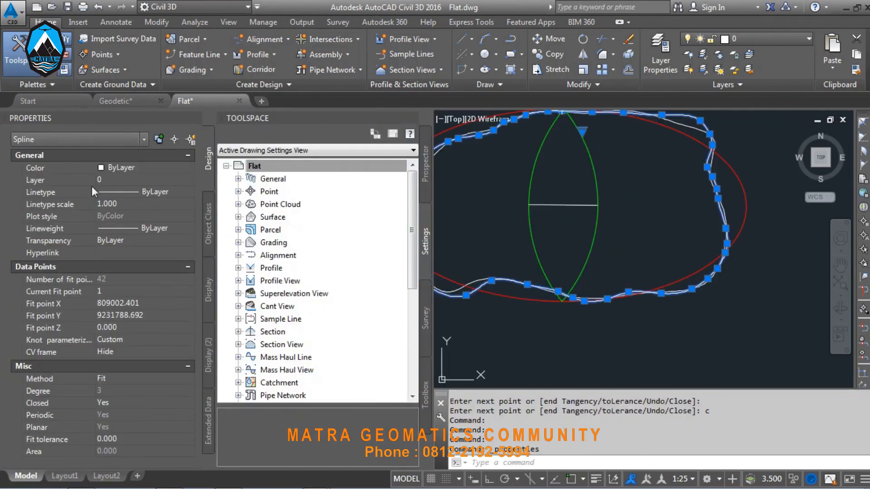
{"action": "left_click", "coordinate": [157, 168]}
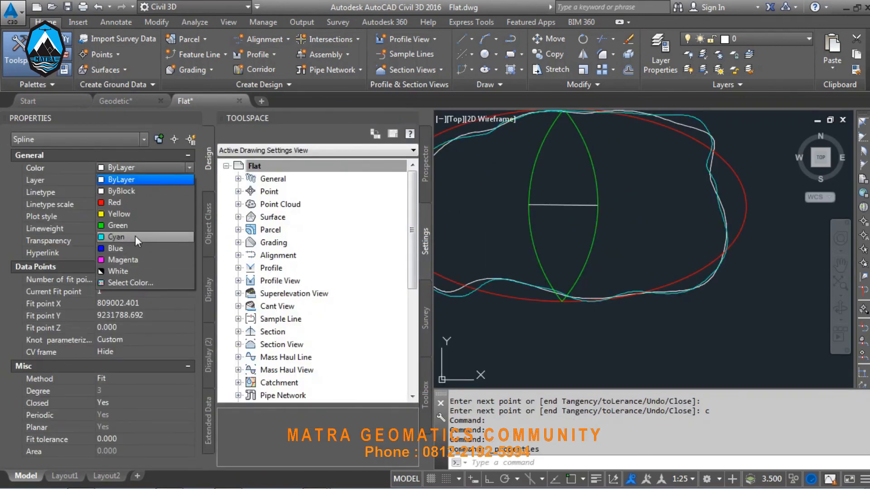
{"action": "left_click", "coordinate": [132, 259]}
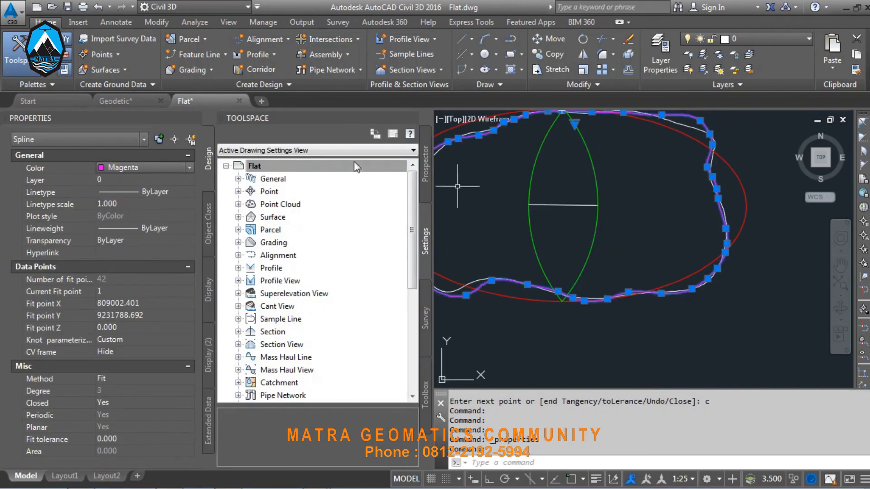
{"action": "left_click", "coordinate": [195, 118]}
{"action": "key", "text": "Escape"}
{"action": "scroll", "coordinate": [553, 171], "scroll_direction": "down", "scroll_amount": 3}
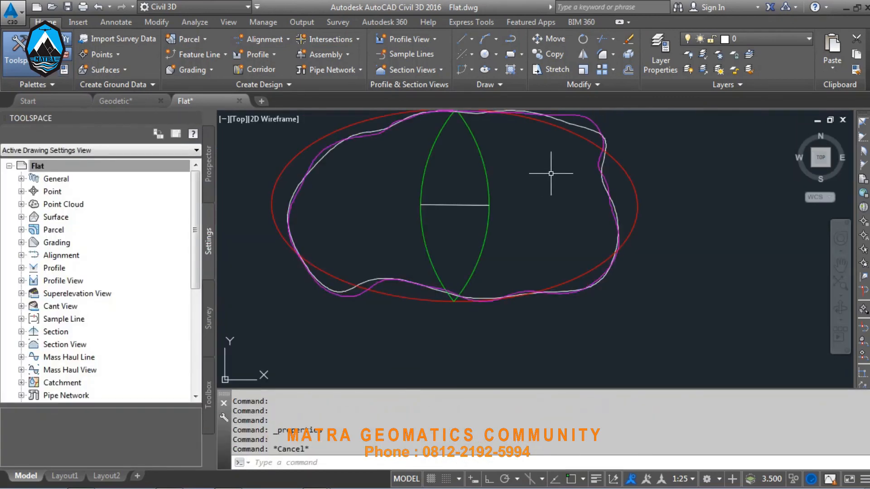
{"action": "scroll", "coordinate": [612, 236], "scroll_direction": "up", "scroll_amount": 2}
{"action": "scroll", "coordinate": [653, 247], "scroll_direction": "down", "scroll_amount": 5}
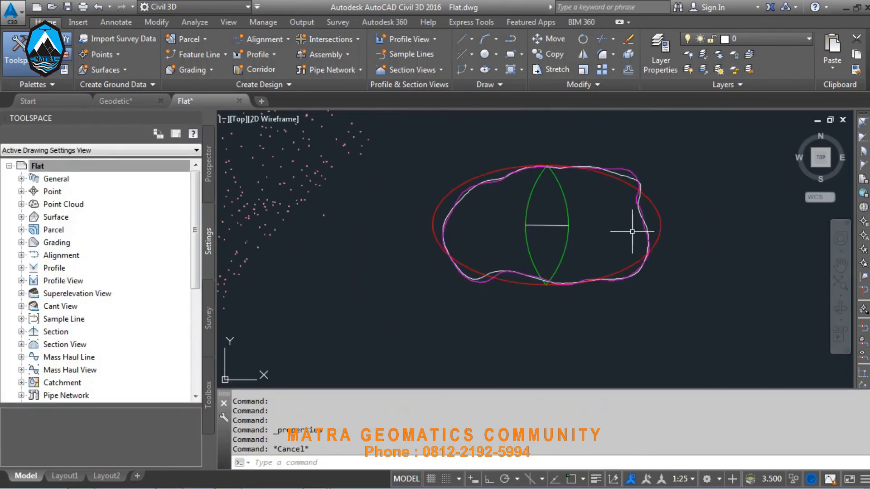
{"action": "scroll", "coordinate": [587, 203], "scroll_direction": "up", "scroll_amount": 2}
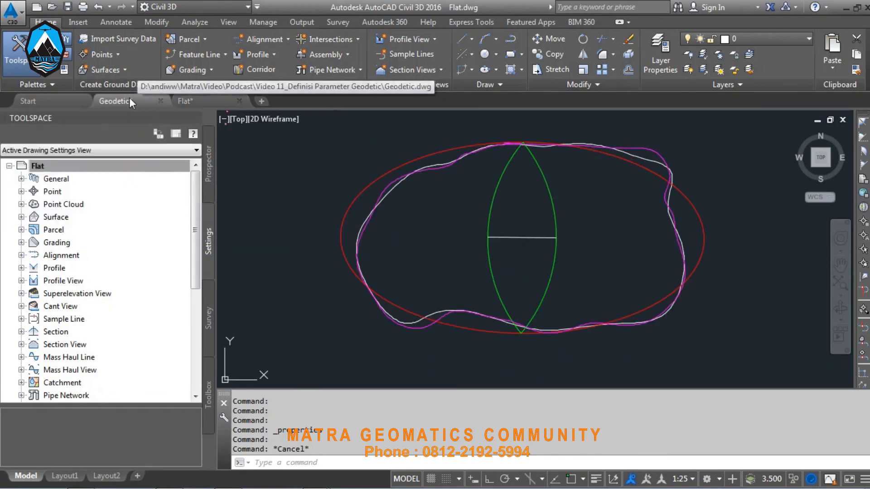
Switch to the Geodetic drawing and view the geodetic labels of point 203 and the surrounding points.
{"action": "left_click", "coordinate": [129, 98]}
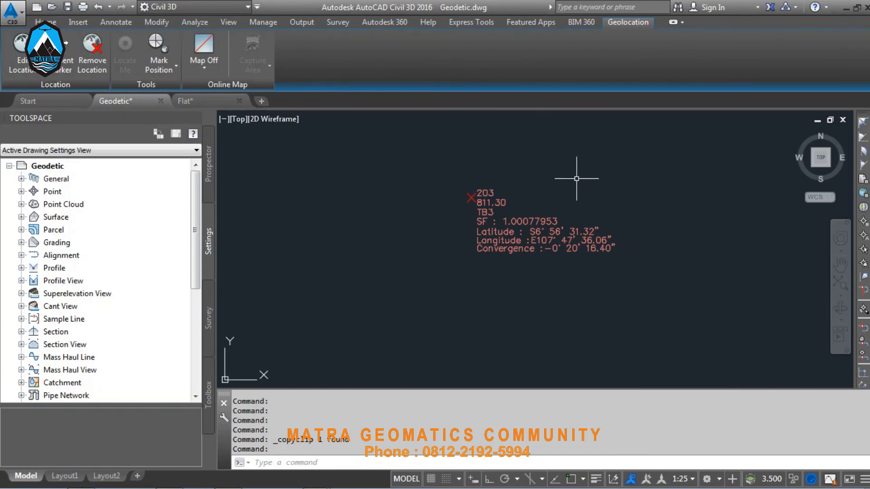
{"action": "scroll", "coordinate": [578, 179], "scroll_direction": "down", "scroll_amount": 2}
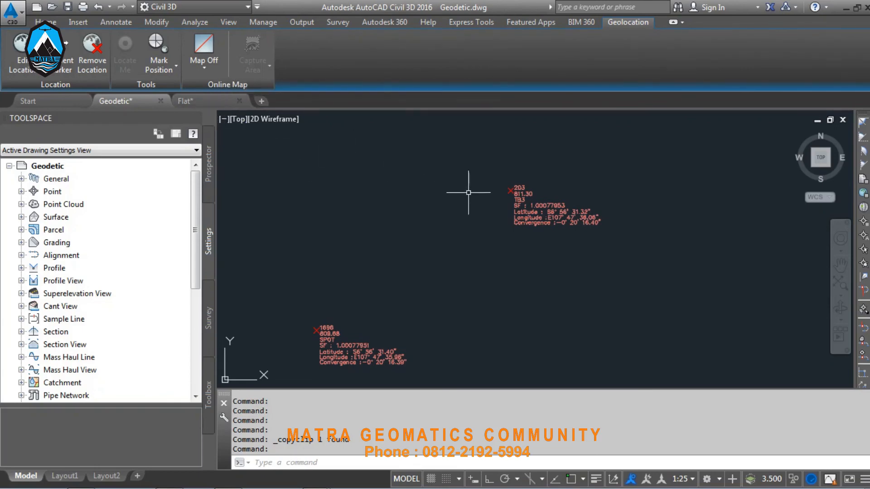
{"action": "scroll", "coordinate": [468, 189], "scroll_direction": "down", "scroll_amount": 1}
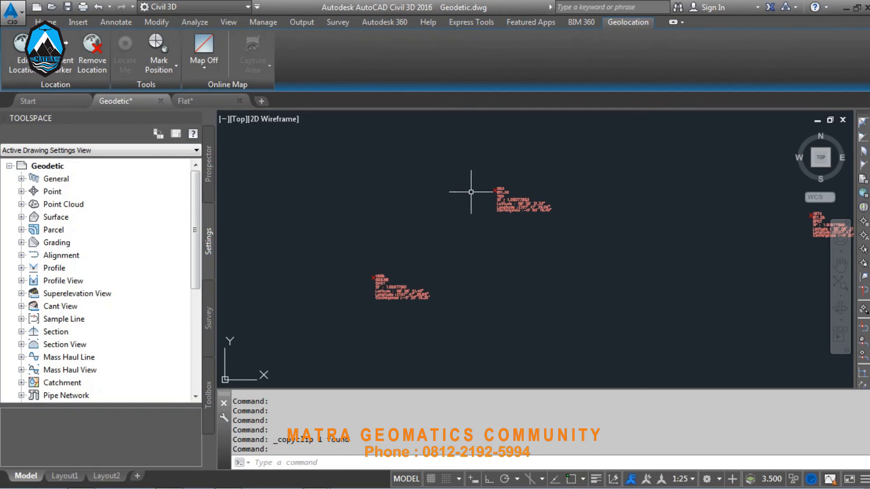
{"action": "scroll", "coordinate": [460, 194], "scroll_direction": "down", "scroll_amount": 1}
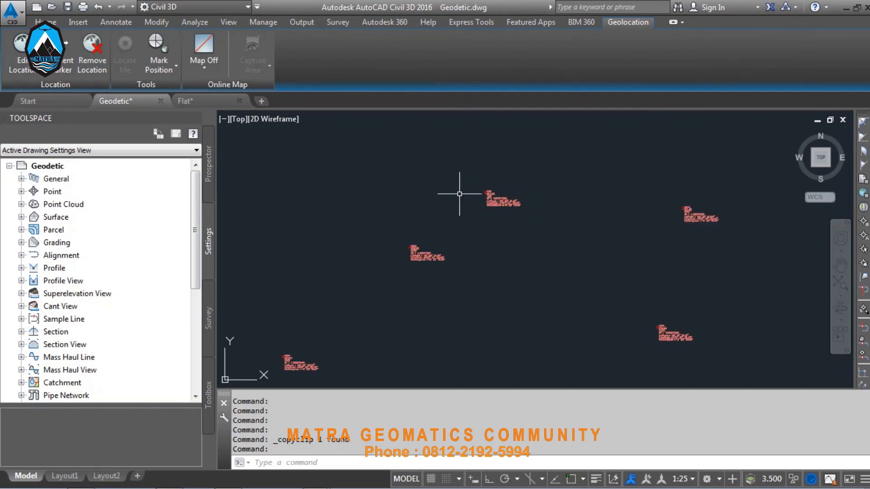